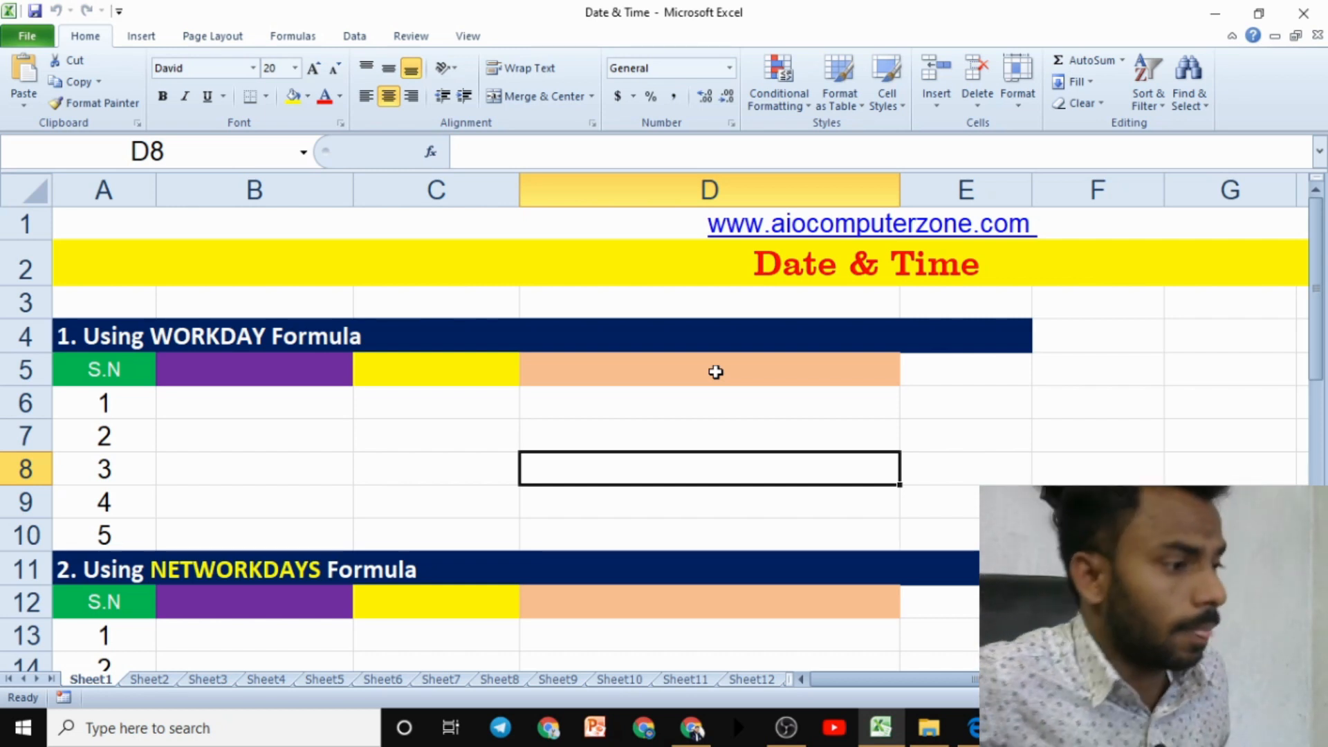
Switch to the Excel PDF notes in Microsoft Edge and underline the WORKDAY formula's description on page 158.
{"action": "left_click", "coordinate": [107, 337]}
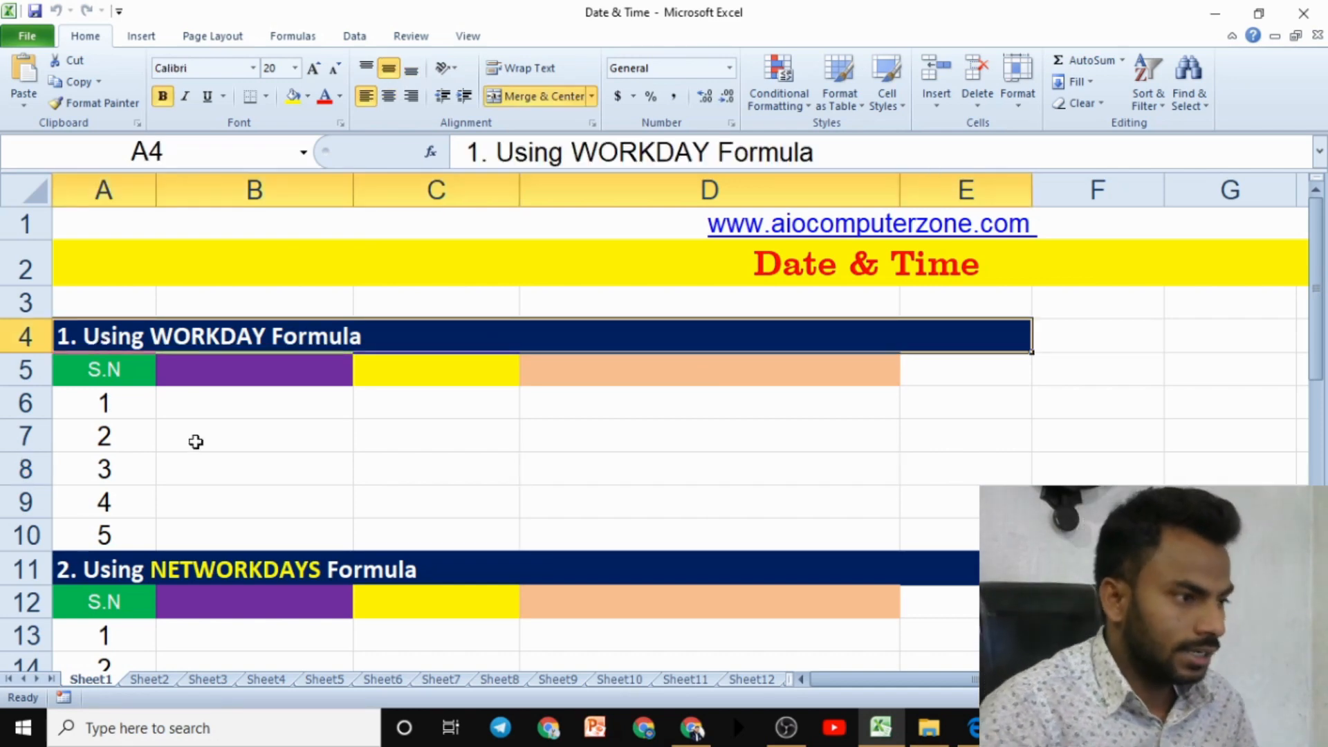
{"action": "left_click", "coordinate": [974, 728]}
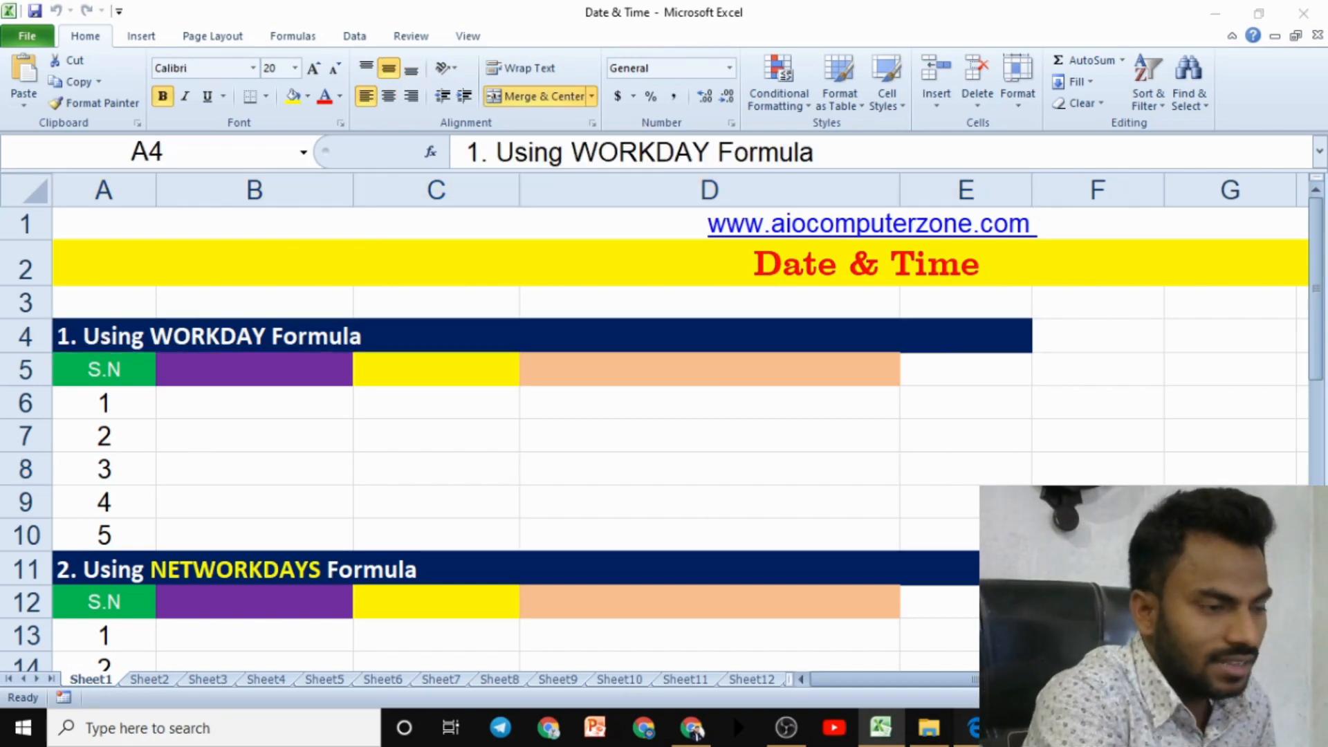
{"action": "scroll", "coordinate": [842, 395], "scroll_direction": "up", "scroll_amount": 1}
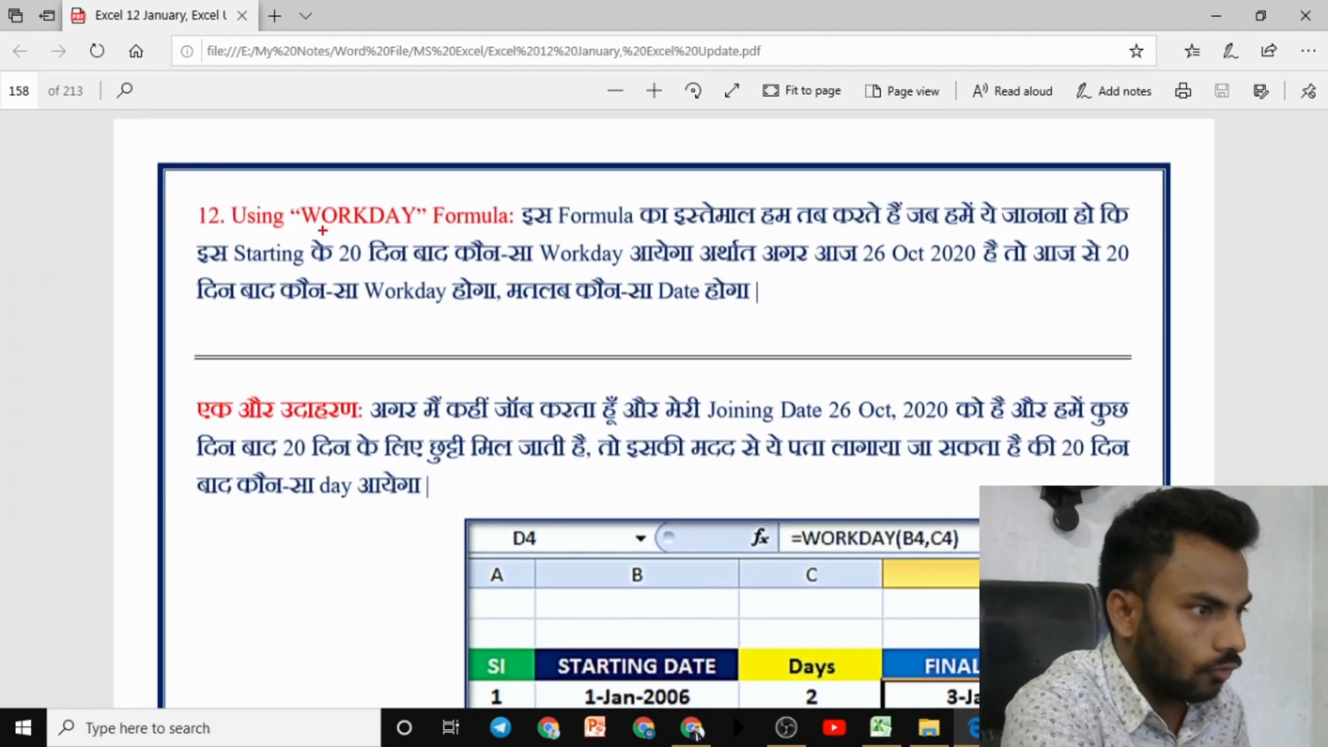
{"action": "left_click_drag", "start_coordinate": [322, 232], "coordinate": [407, 235]}
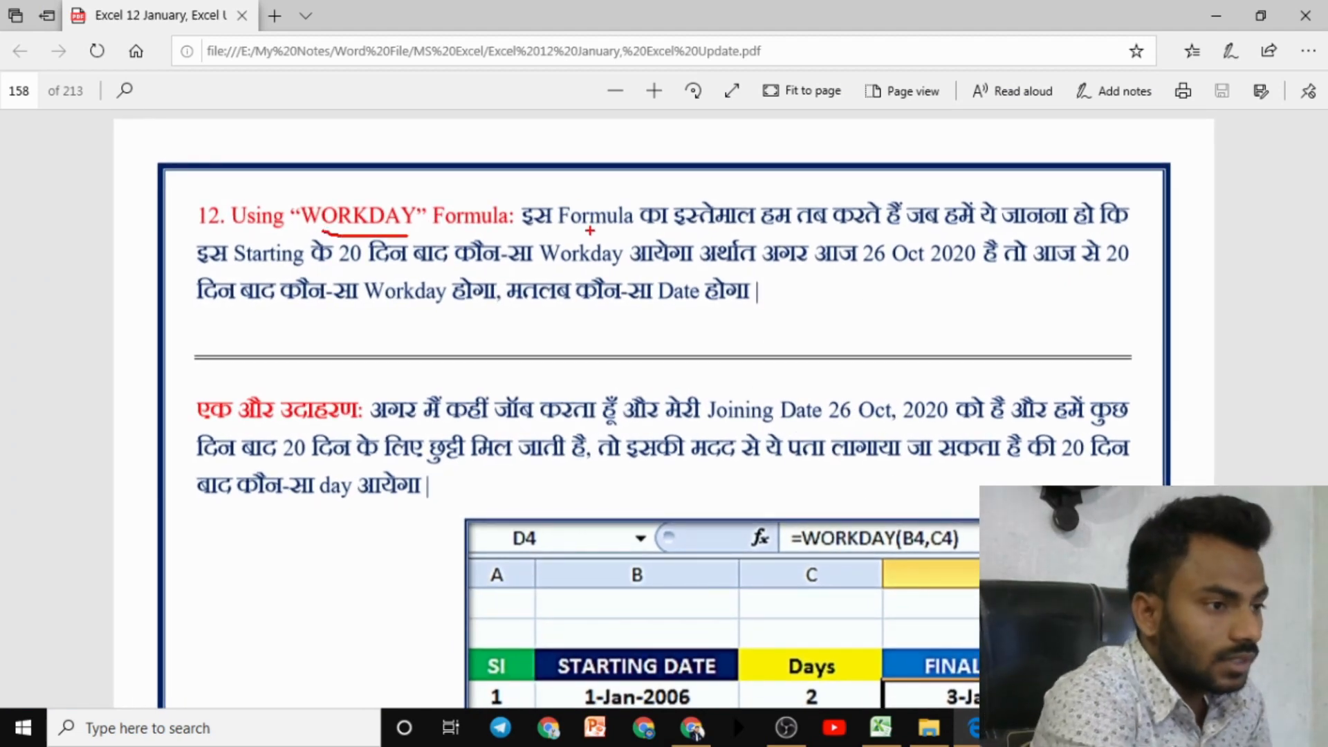
{"action": "mouse_move", "coordinate": [542, 232]}
{"action": "left_mouse_down"}
{"action": "mouse_move", "coordinate": [657, 239]}
{"action": "mouse_move", "coordinate": [1061, 213]}
{"action": "left_mouse_up"}
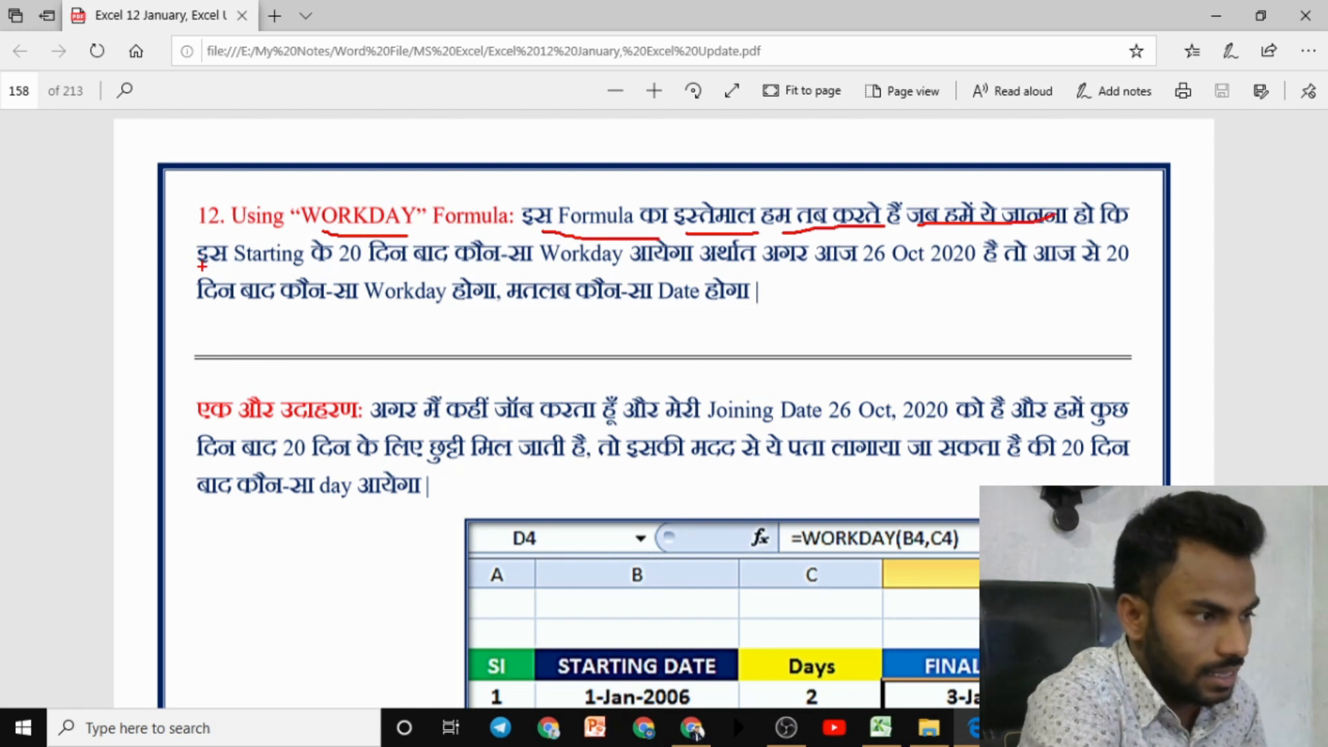
{"action": "mouse_move", "coordinate": [198, 267]}
{"action": "left_mouse_down"}
{"action": "mouse_move", "coordinate": [673, 260]}
{"action": "mouse_move", "coordinate": [702, 244]}
{"action": "left_mouse_up"}
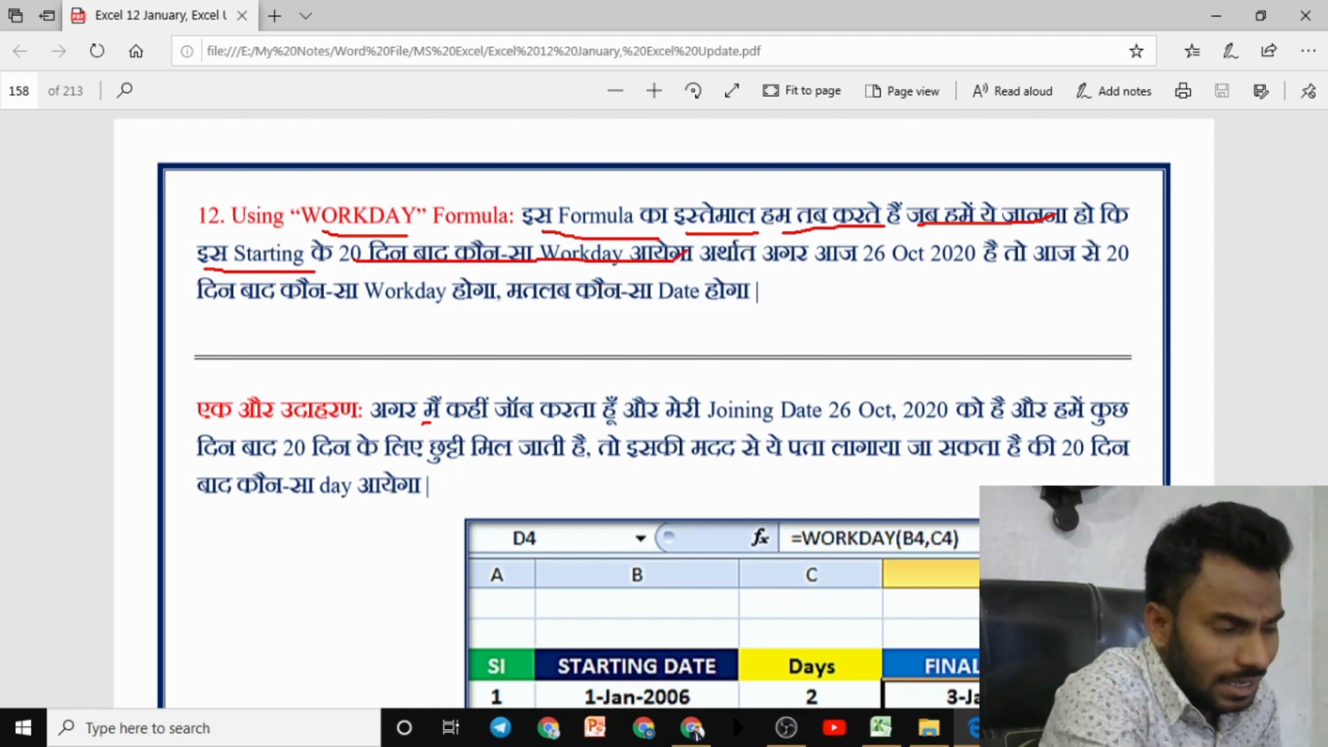
Underline the key phrases of the joining-date example below the WORKDAY description, and clear the markings.
{"action": "left_click_drag", "start_coordinate": [423, 423], "coordinate": [550, 431]}
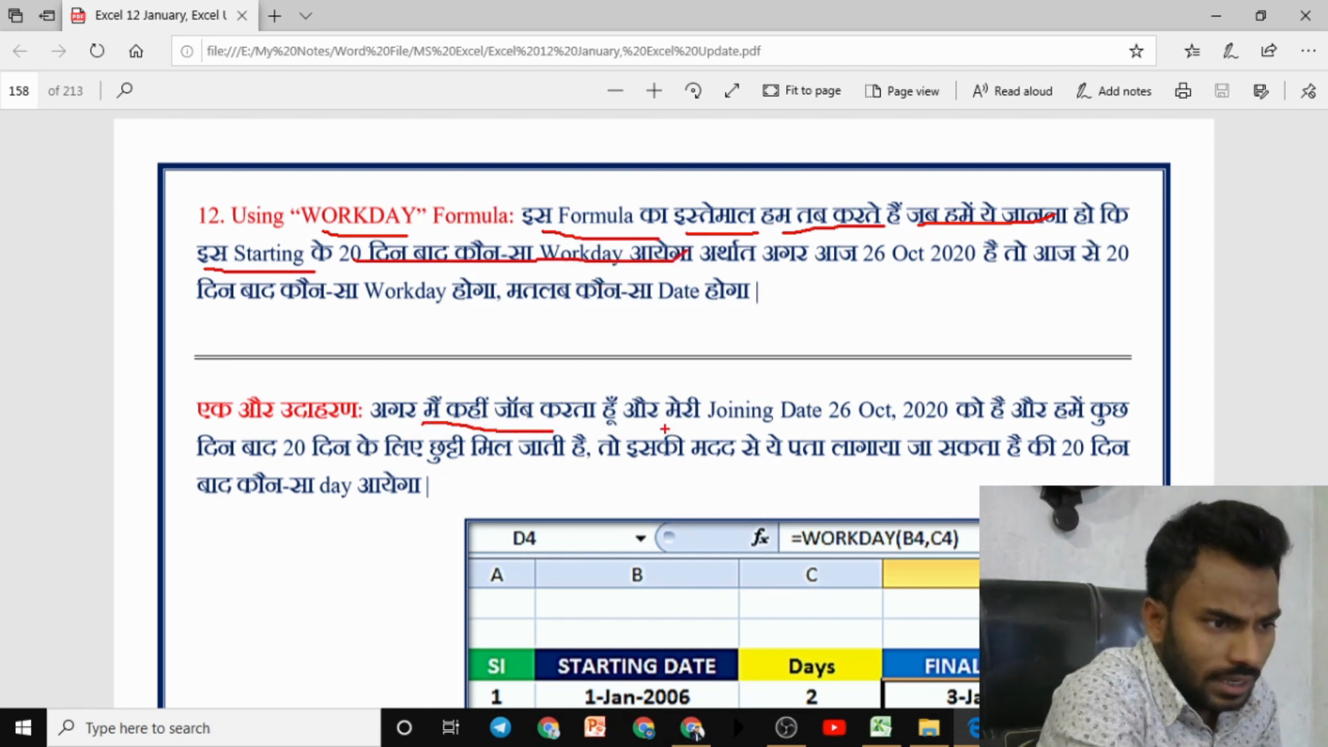
{"action": "mouse_move", "coordinate": [666, 430]}
{"action": "left_mouse_down"}
{"action": "mouse_move", "coordinate": [850, 413]}
{"action": "mouse_move", "coordinate": [1104, 423]}
{"action": "left_mouse_up"}
{"action": "left_click_drag", "start_coordinate": [197, 467], "coordinate": [460, 468]}
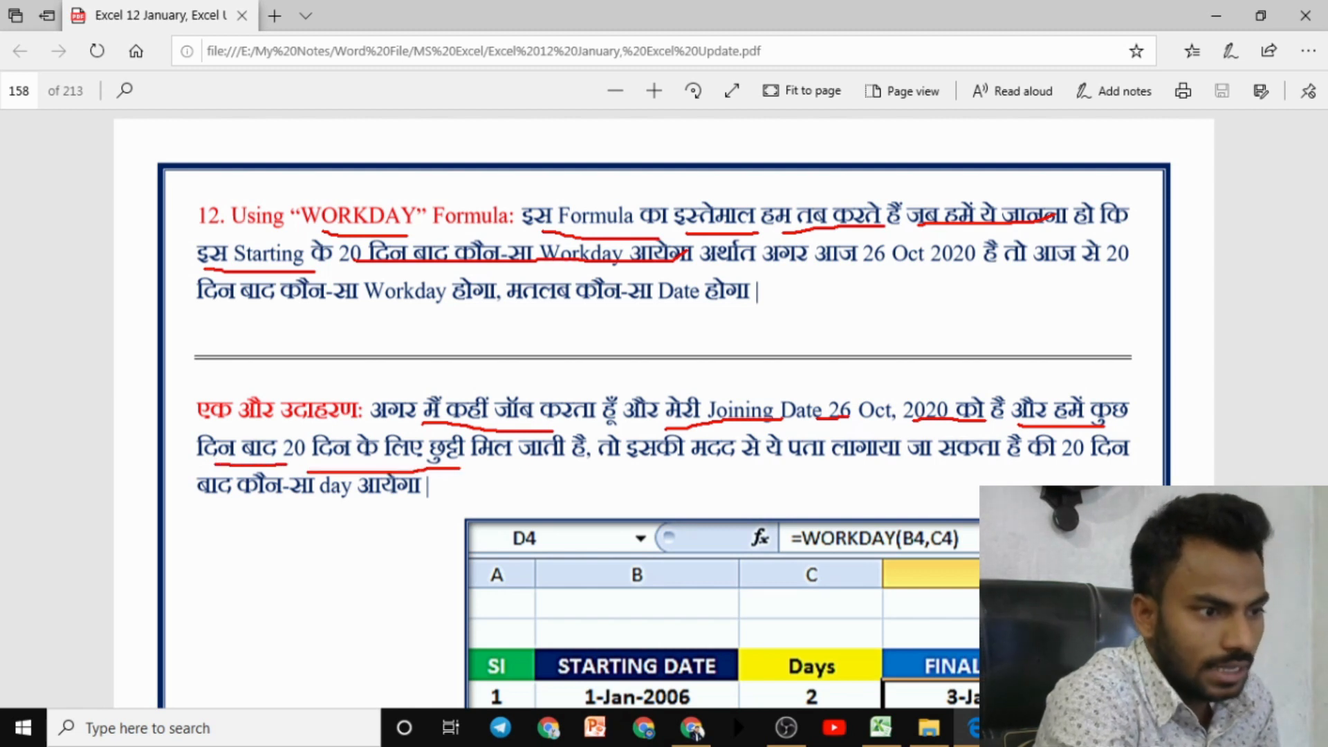
{"action": "left_click_drag", "start_coordinate": [604, 469], "coordinate": [902, 457]}
{"action": "left_click_drag", "start_coordinate": [1065, 471], "coordinate": [1109, 470]}
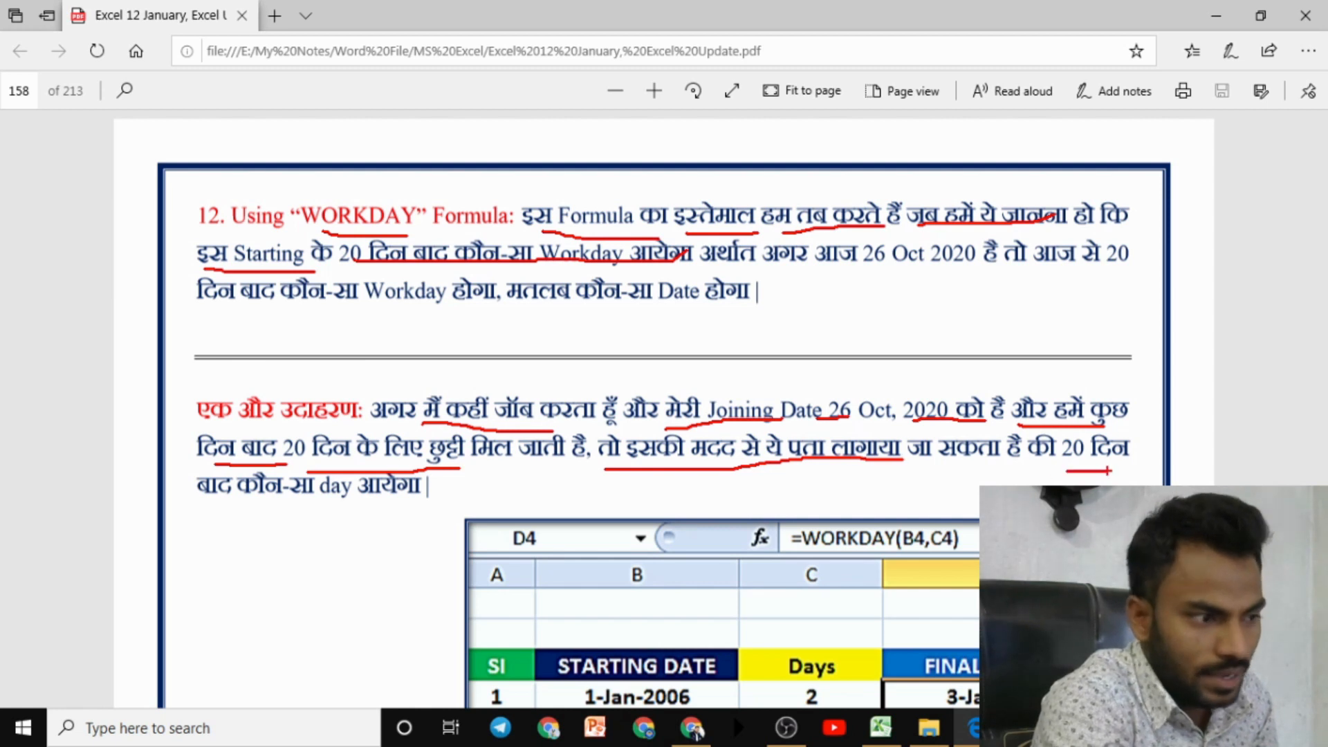
{"action": "left_click_drag", "start_coordinate": [233, 533], "coordinate": [380, 533]}
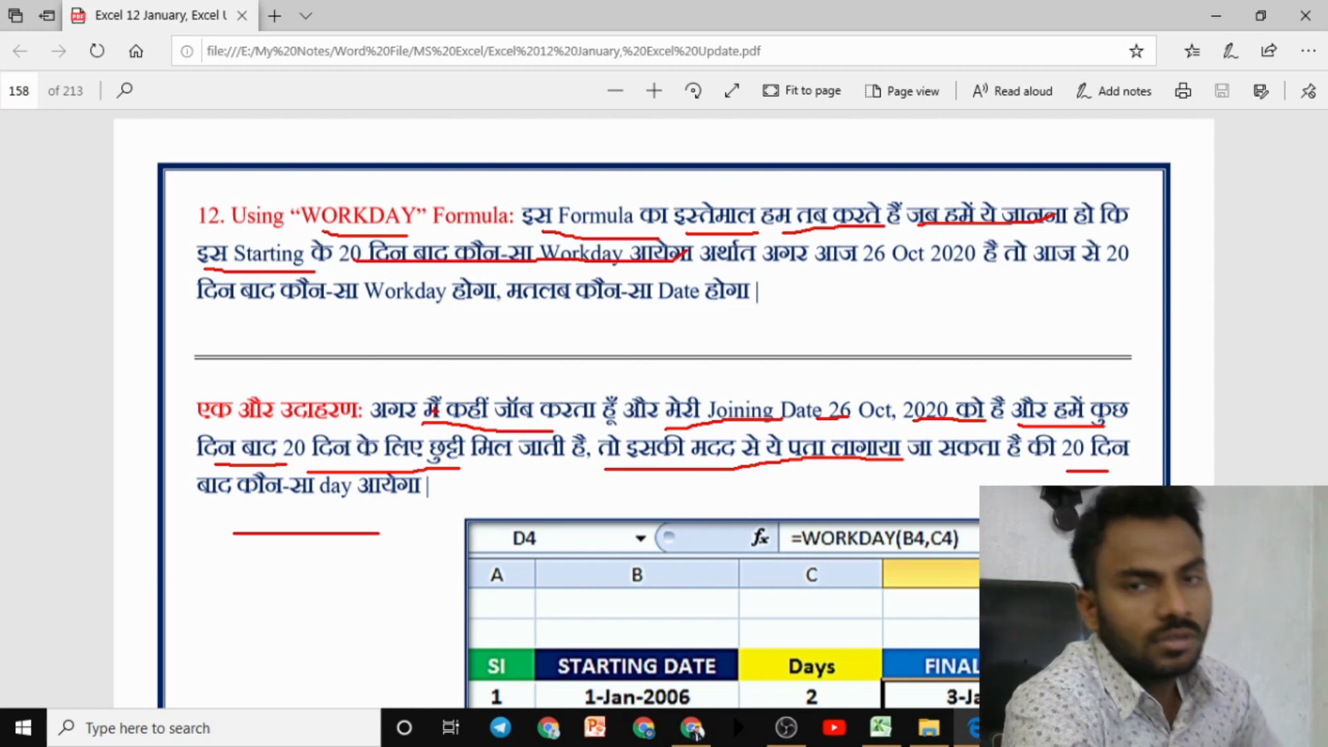
{"action": "key", "text": "Escape"}
Mark the serial number column and the STARTING DATE, Days and FINAL RESULTS headings in the sample WORKDAY table.
{"action": "scroll", "coordinate": [604, 240], "scroll_direction": "down", "scroll_amount": 3}
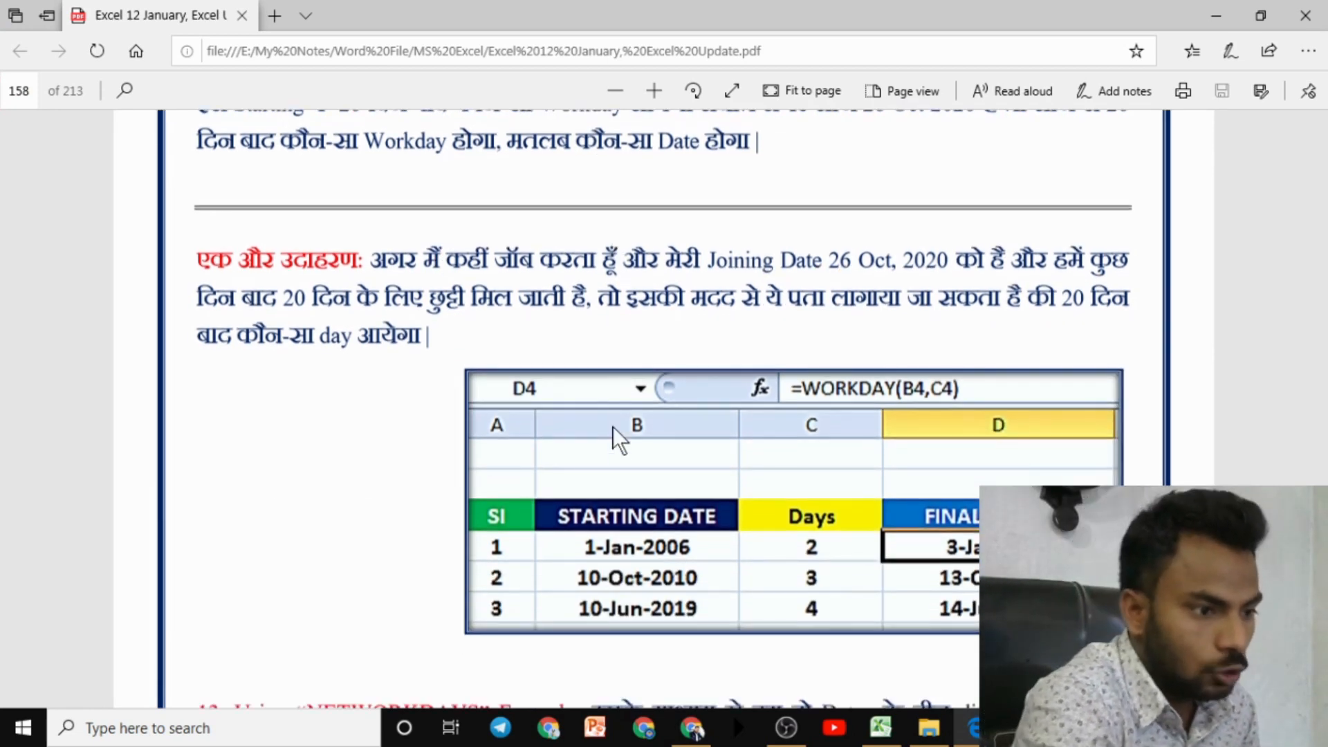
{"action": "scroll", "coordinate": [603, 497], "scroll_direction": "down", "scroll_amount": 3}
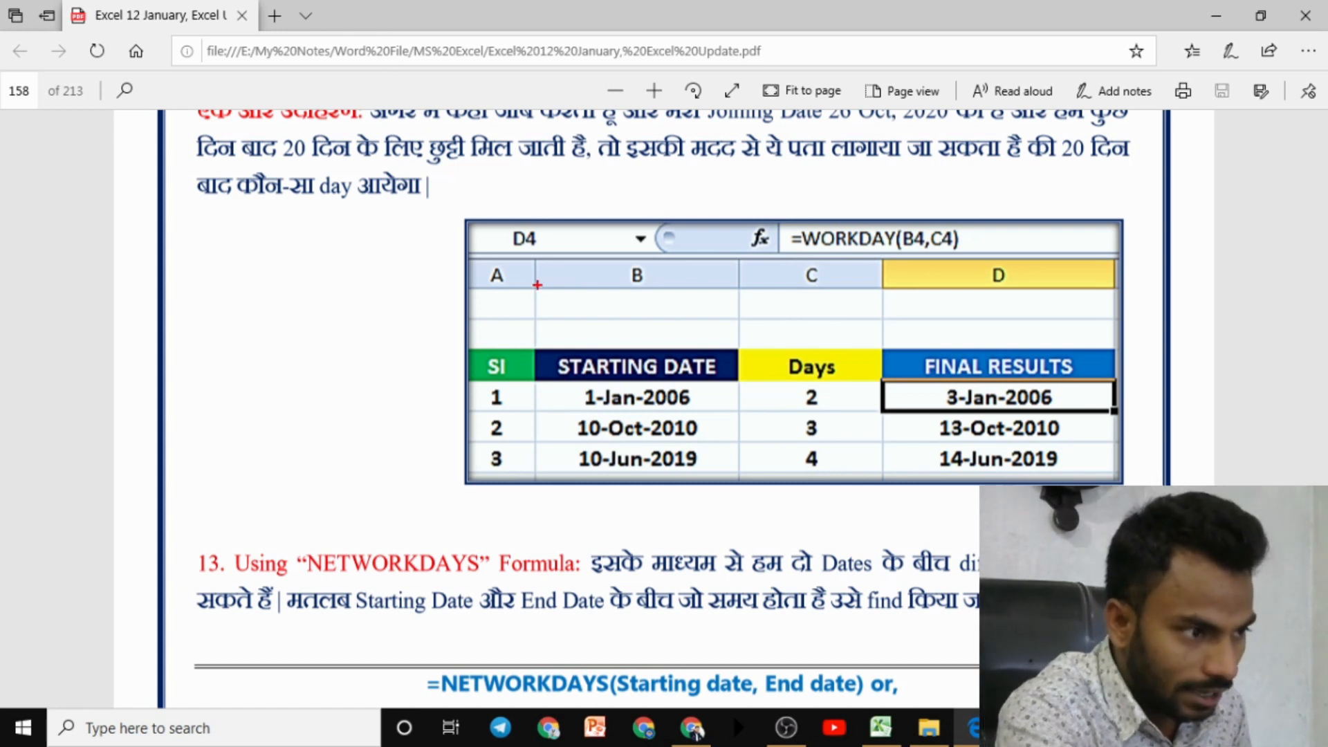
{"action": "left_click_drag", "start_coordinate": [514, 358], "coordinate": [527, 481]}
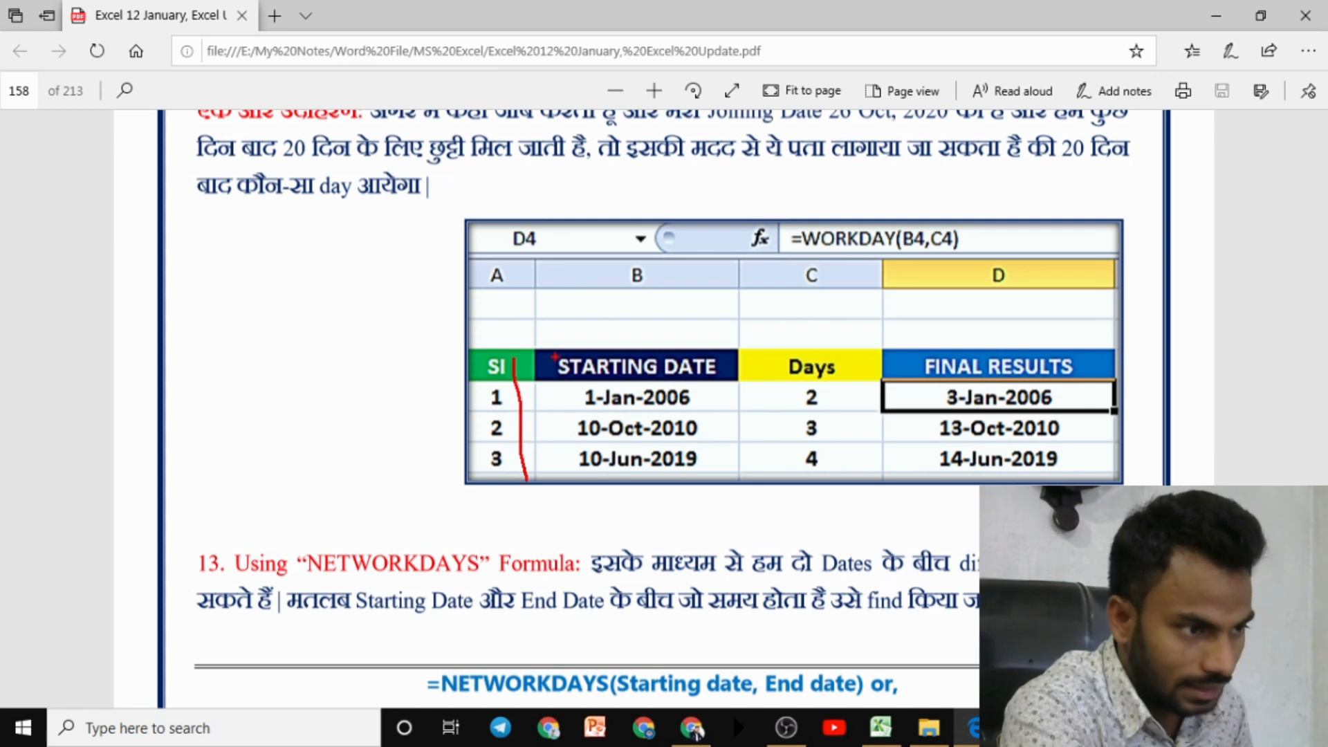
{"action": "left_click_drag", "start_coordinate": [554, 355], "coordinate": [645, 330]}
{"action": "left_click_drag", "start_coordinate": [766, 361], "coordinate": [1035, 273]}
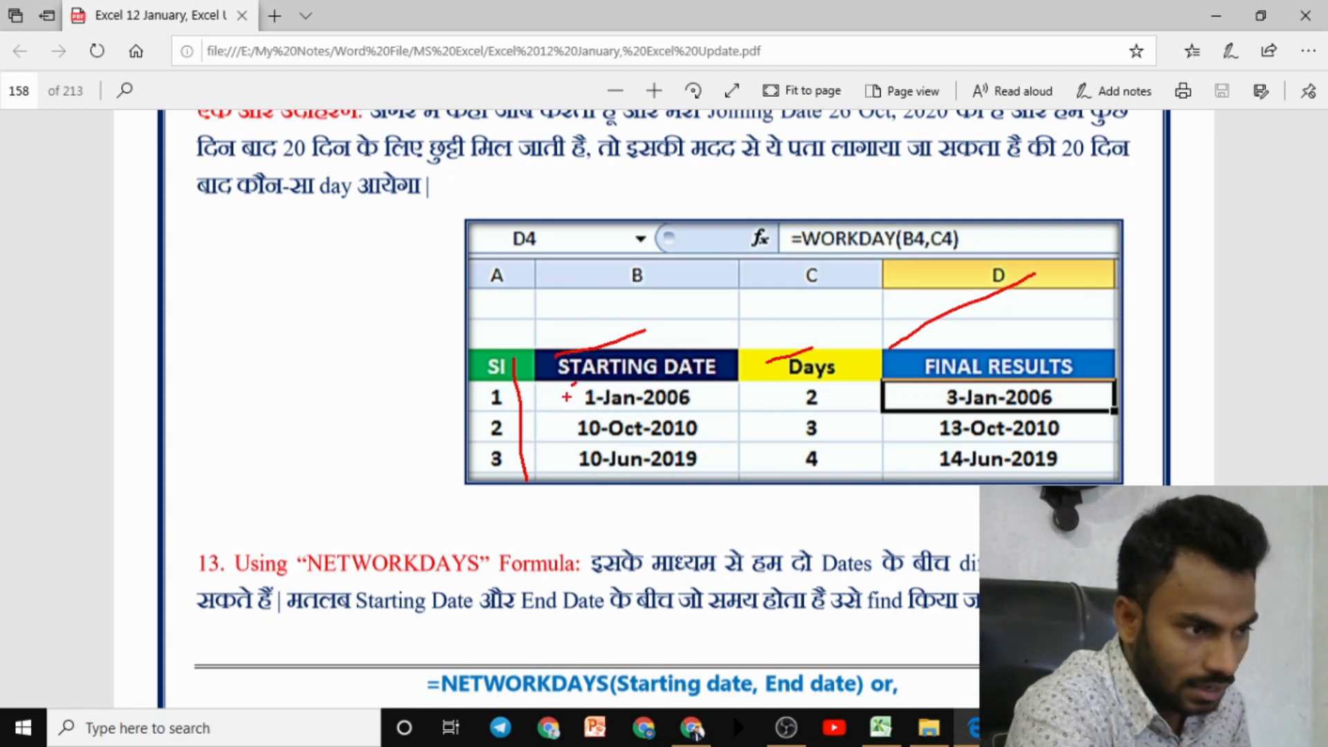
Mark the starting date, days and result in the sample table's first two rows, and clear the markings.
{"action": "left_click_drag", "start_coordinate": [614, 384], "coordinate": [674, 383]}
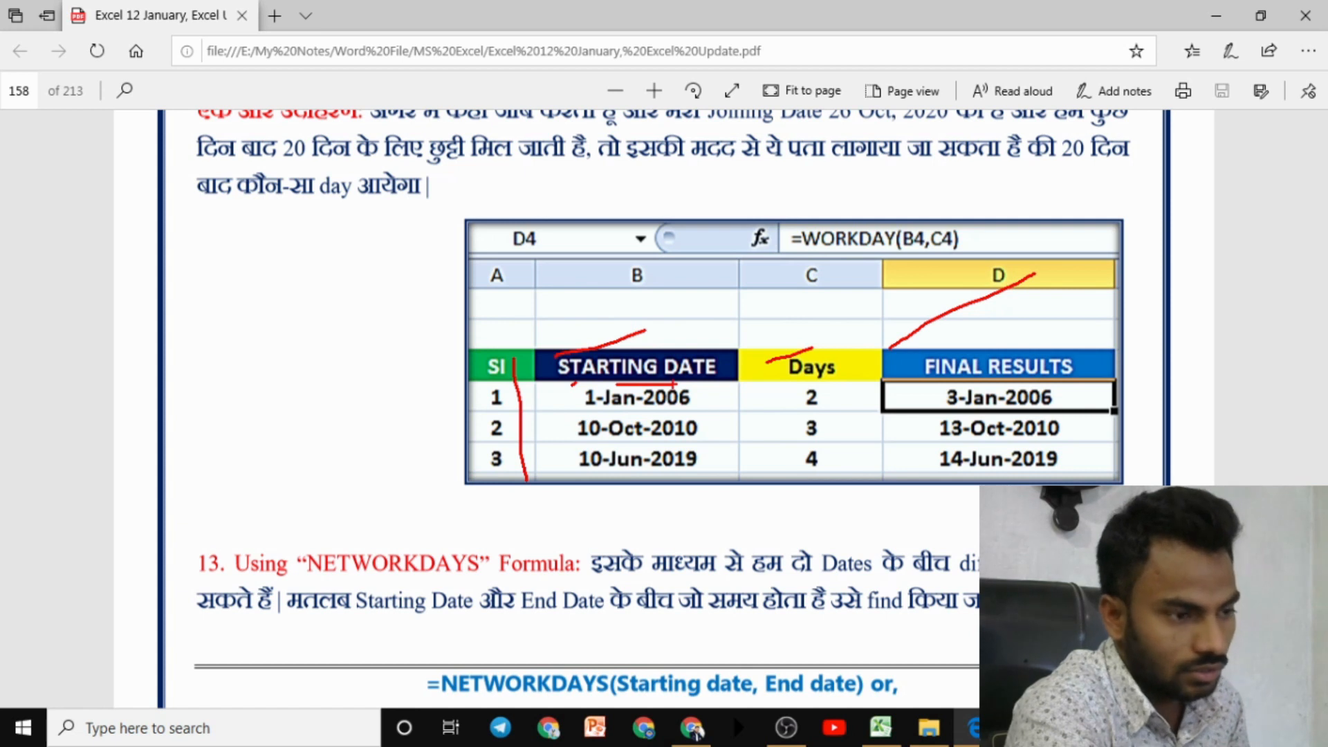
{"action": "left_click_drag", "start_coordinate": [585, 394], "coordinate": [606, 389]}
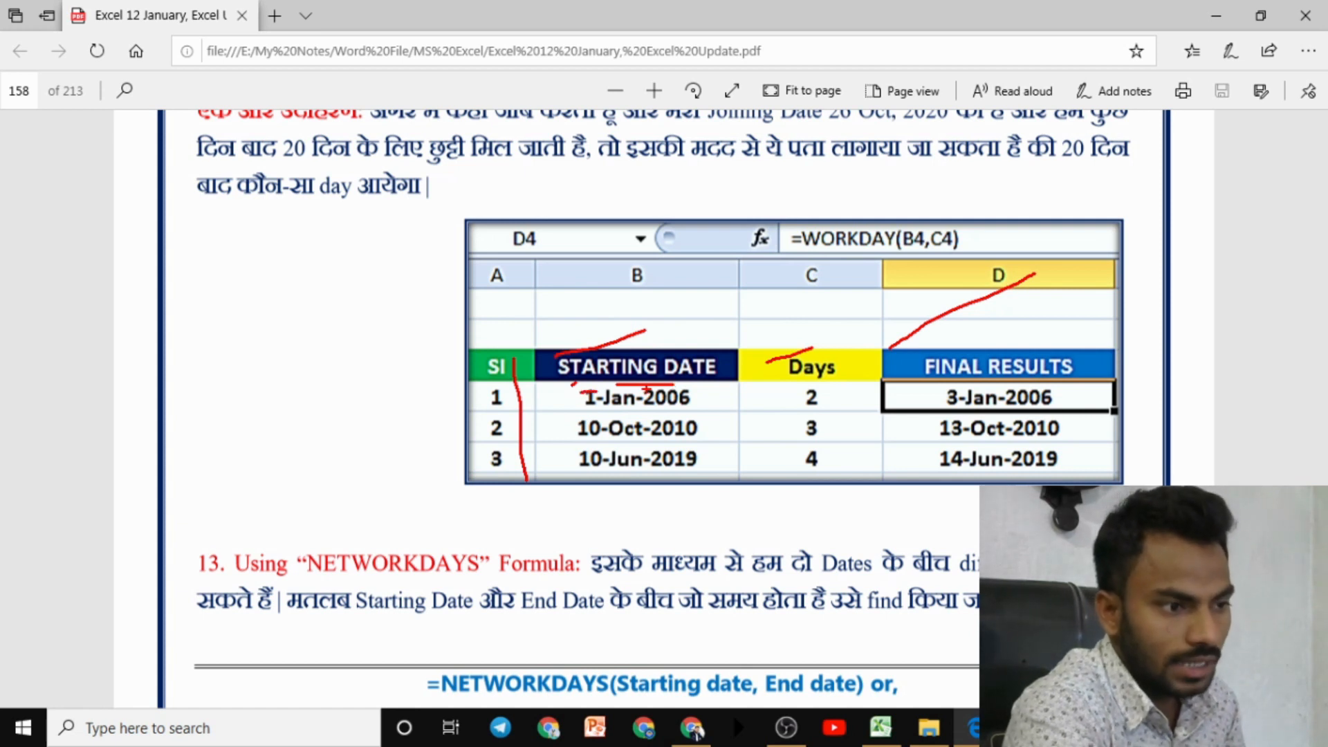
{"action": "mouse_move", "coordinate": [815, 382]}
{"action": "left_mouse_down"}
{"action": "mouse_move", "coordinate": [757, 403]}
{"action": "mouse_move", "coordinate": [845, 399]}
{"action": "mouse_move", "coordinate": [826, 386]}
{"action": "left_mouse_up"}
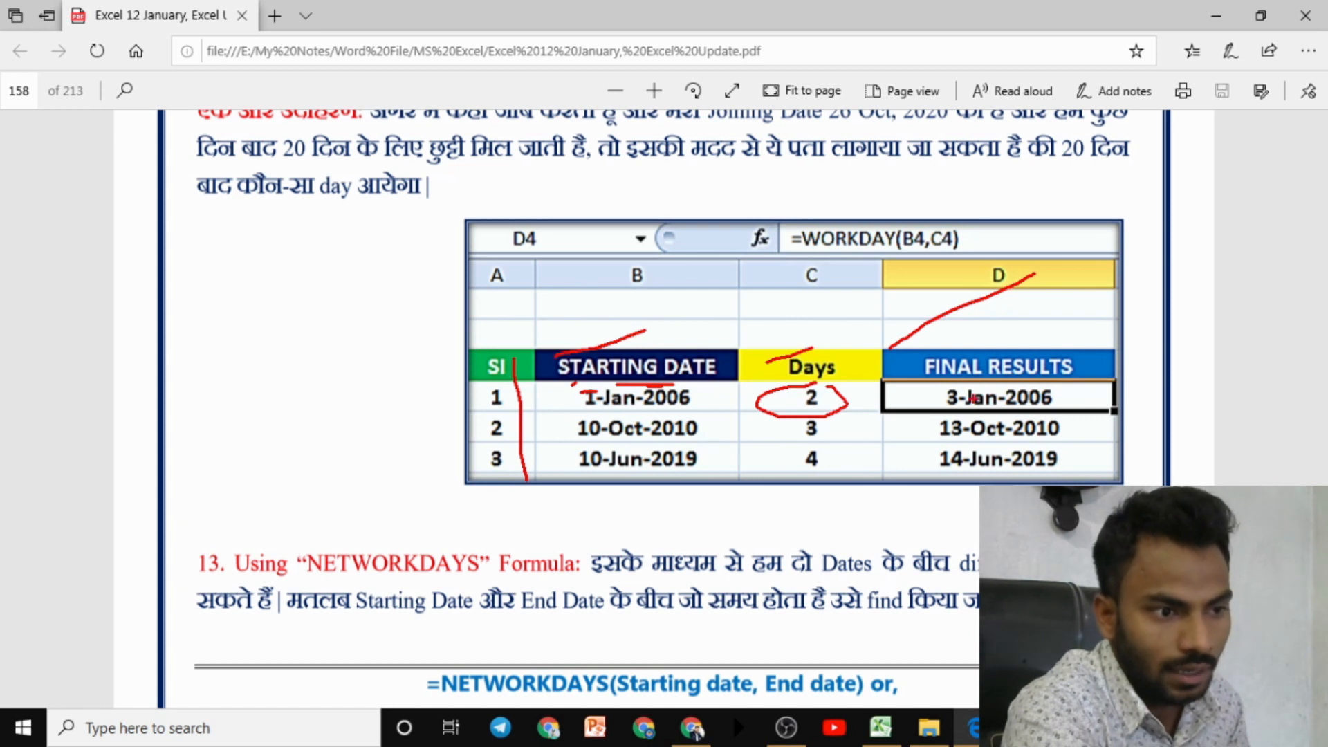
{"action": "left_click_drag", "start_coordinate": [949, 398], "coordinate": [961, 391]}
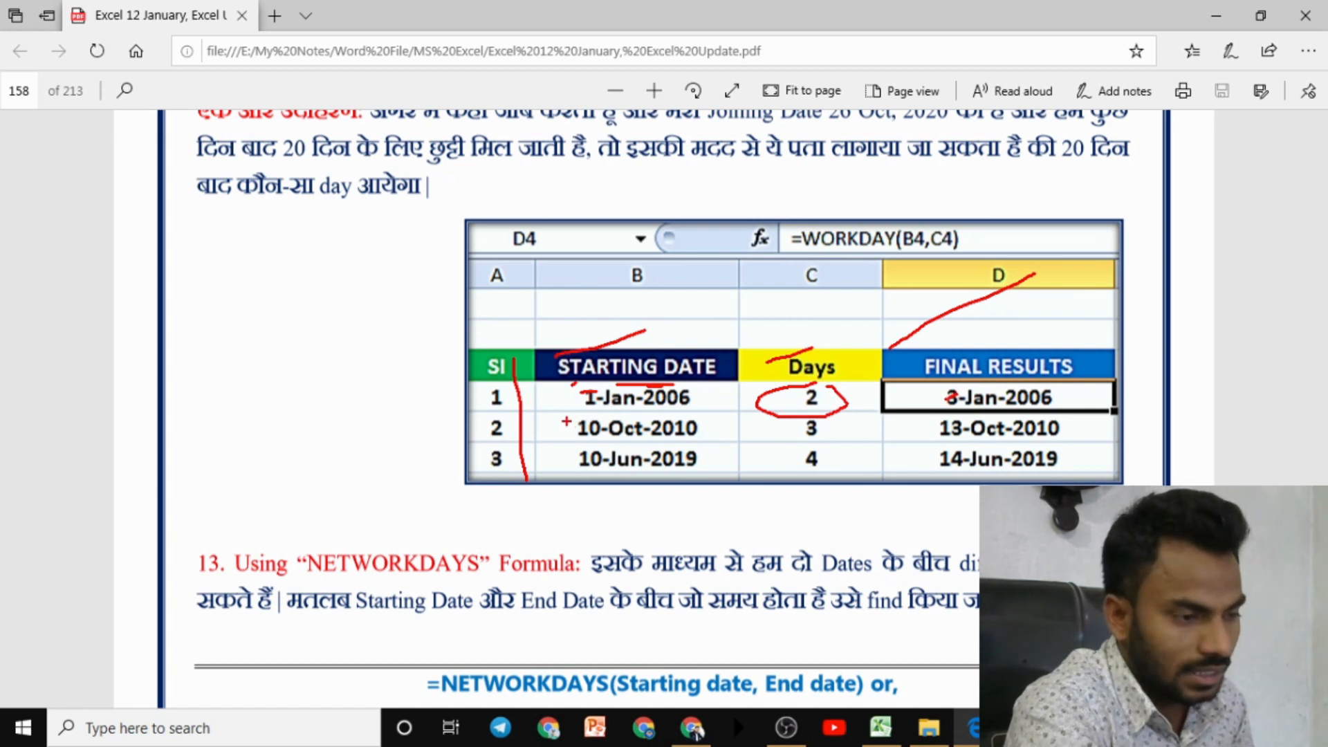
{"action": "mouse_move", "coordinate": [566, 419]}
{"action": "left_mouse_down"}
{"action": "mouse_move", "coordinate": [684, 405]}
{"action": "mouse_move", "coordinate": [713, 437]}
{"action": "mouse_move", "coordinate": [789, 415]}
{"action": "left_mouse_up"}
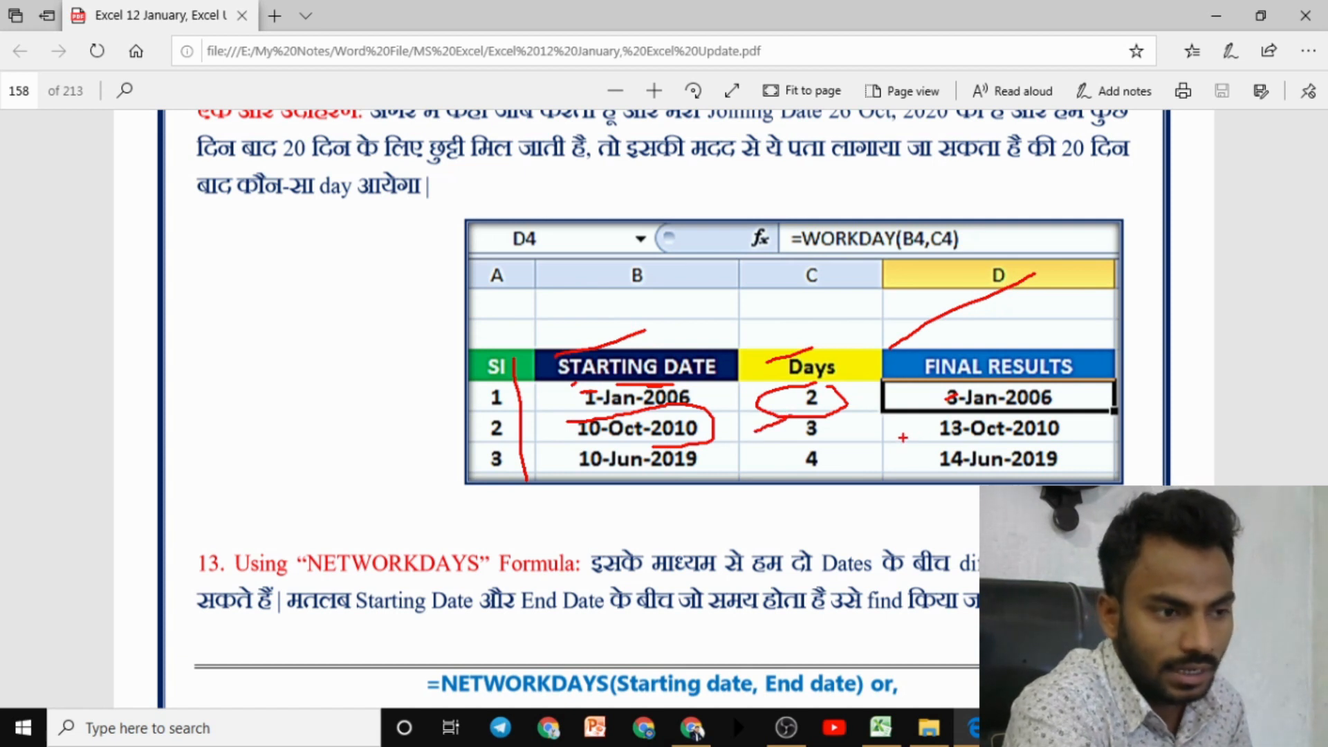
{"action": "left_click_drag", "start_coordinate": [902, 438], "coordinate": [941, 418]}
{"action": "key", "text": "Escape"}
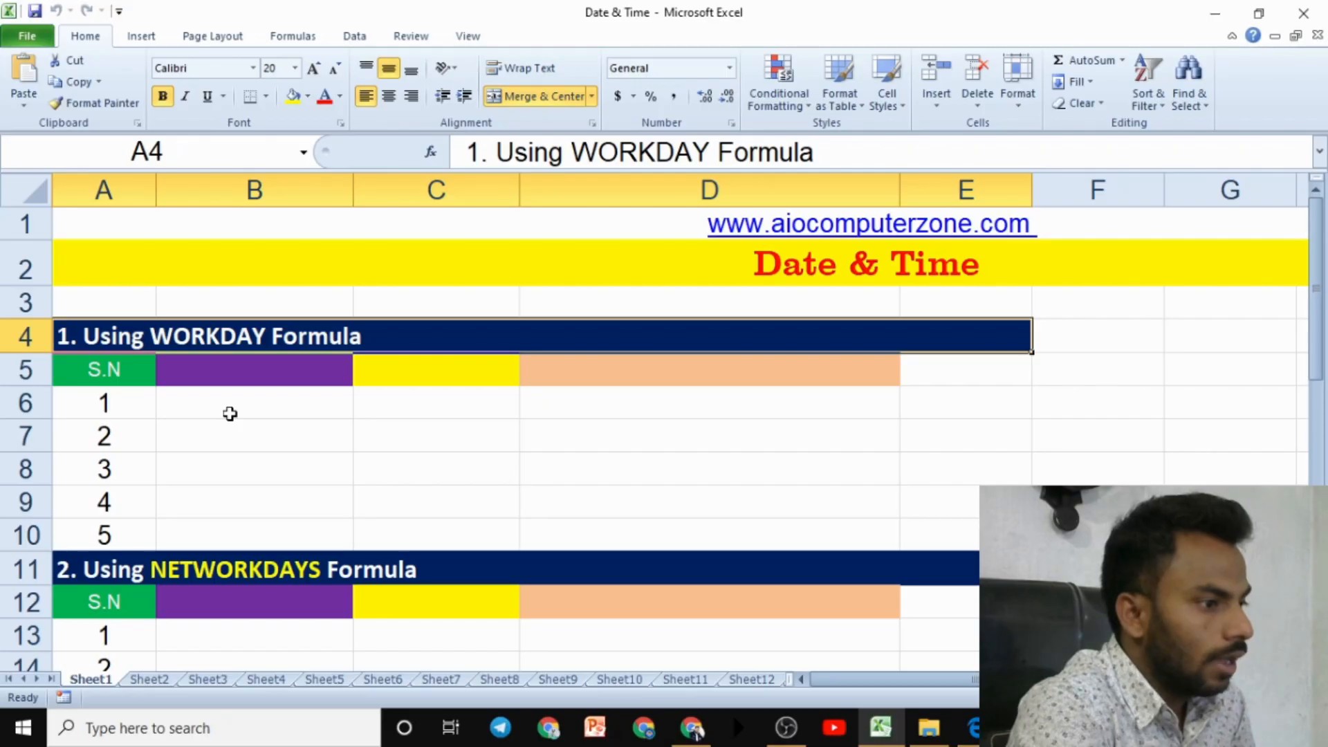
In the Excel workbook, enter the heading STARTING DATE in cell B5 of the WORKDAY table.
{"action": "left_click", "coordinate": [230, 407]}
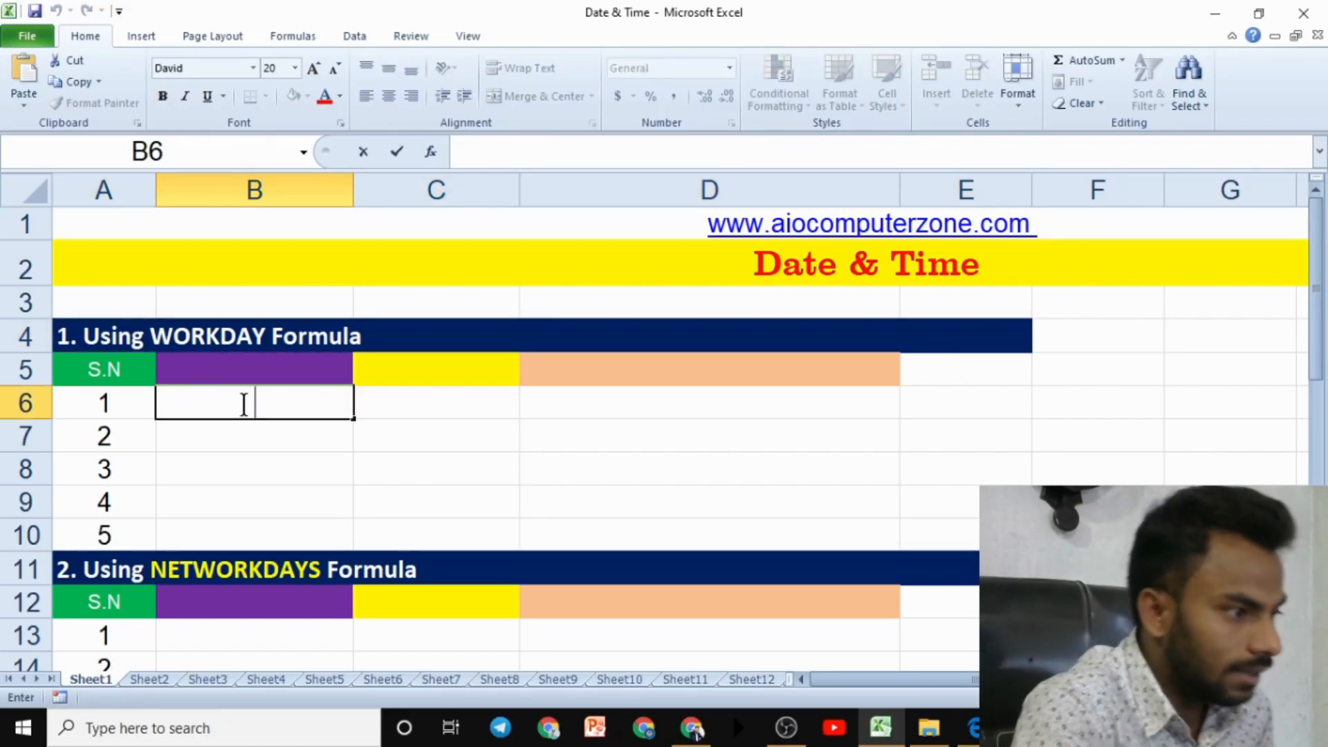
{"action": "double_click", "coordinate": [237, 366]}
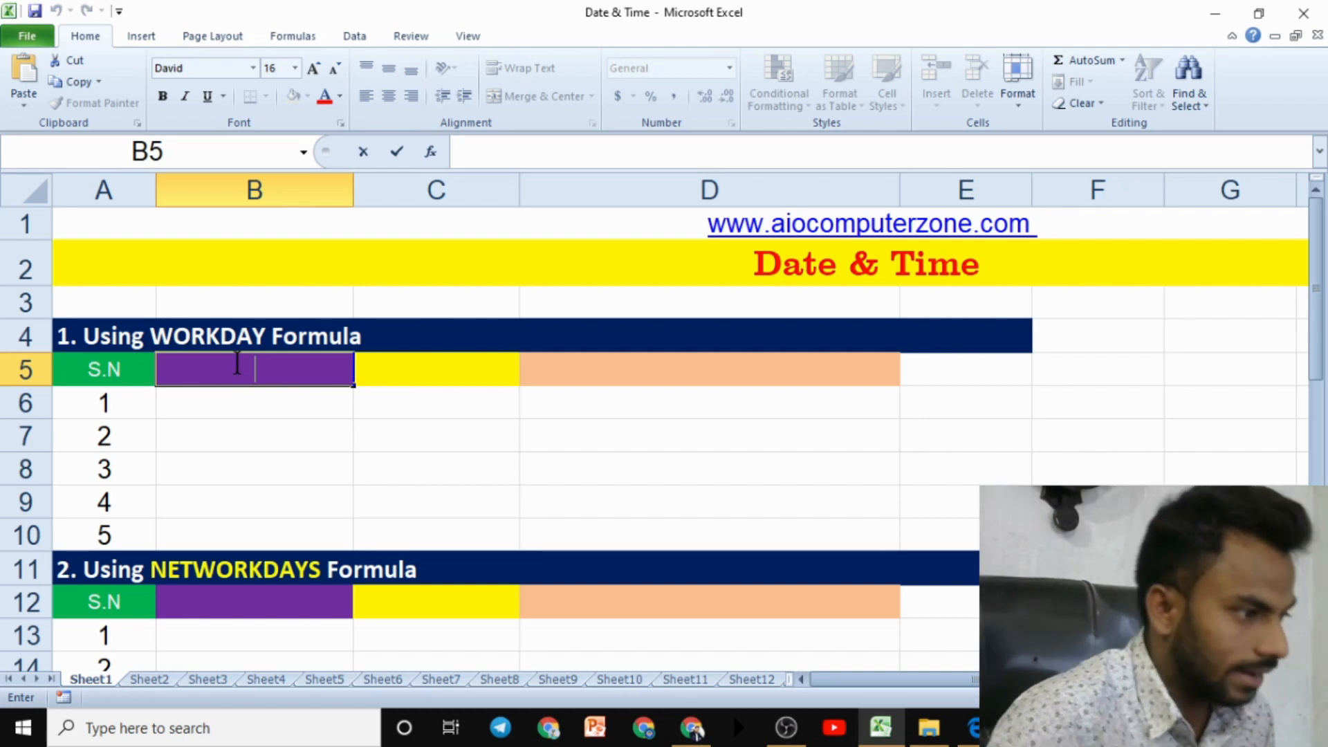
{"action": "type", "text": "sta"}
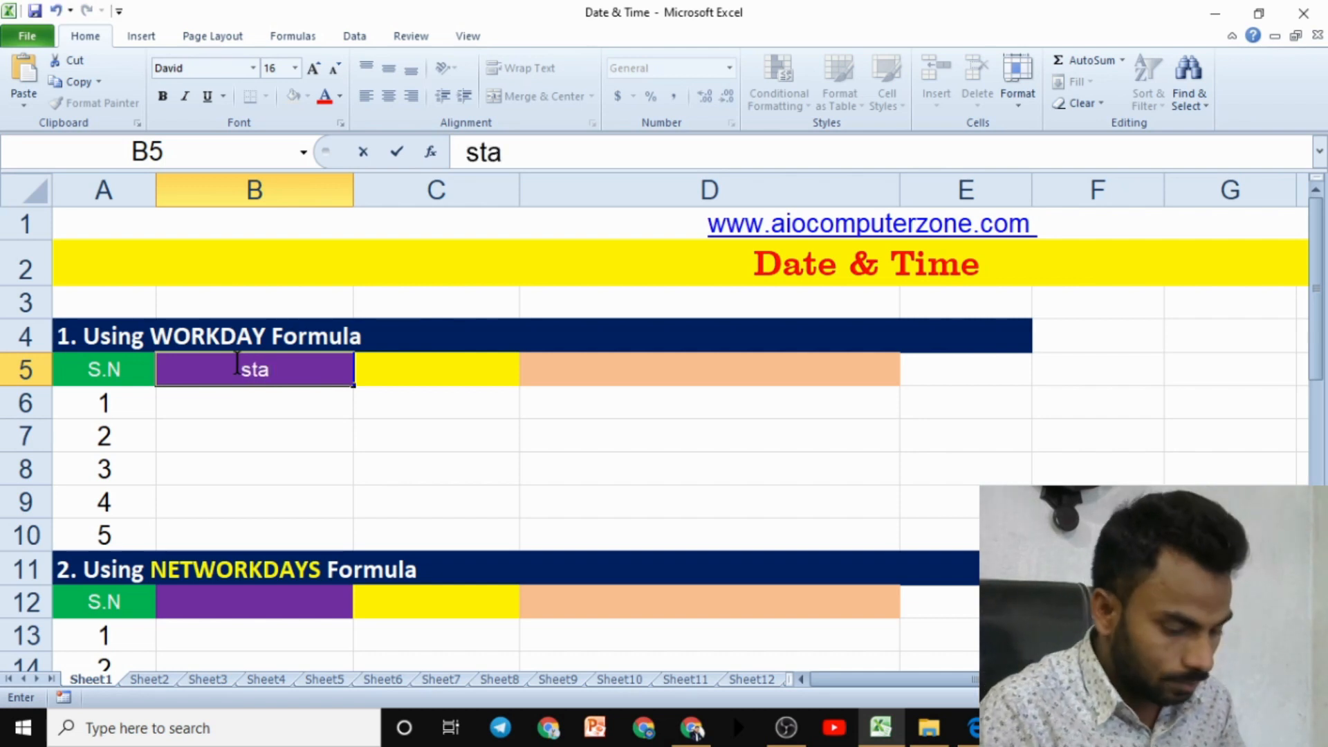
{"action": "key", "text": "BackSpace"}
{"action": "key", "text": "BackSpace"}
{"action": "key", "text": "BackSpace"}
{"action": "type", "text": "STARING"}
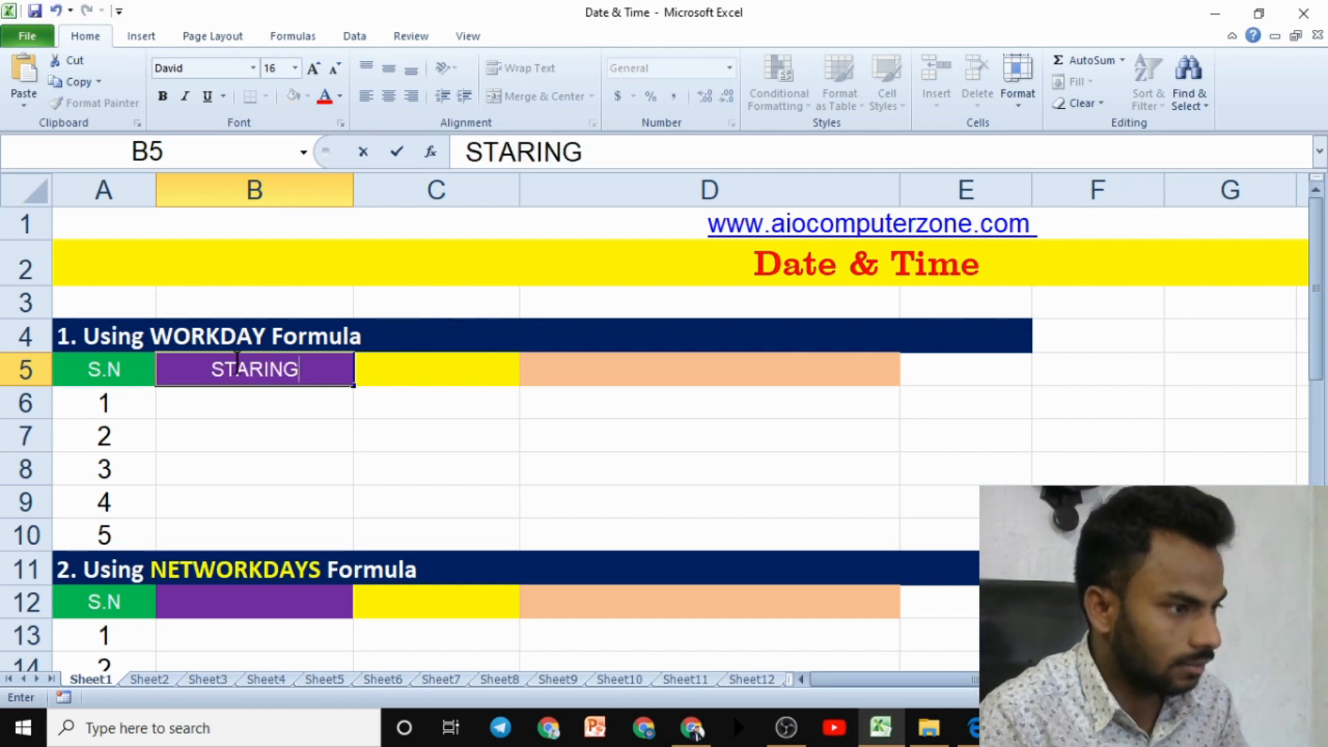
{"action": "key", "text": "BackSpace"}
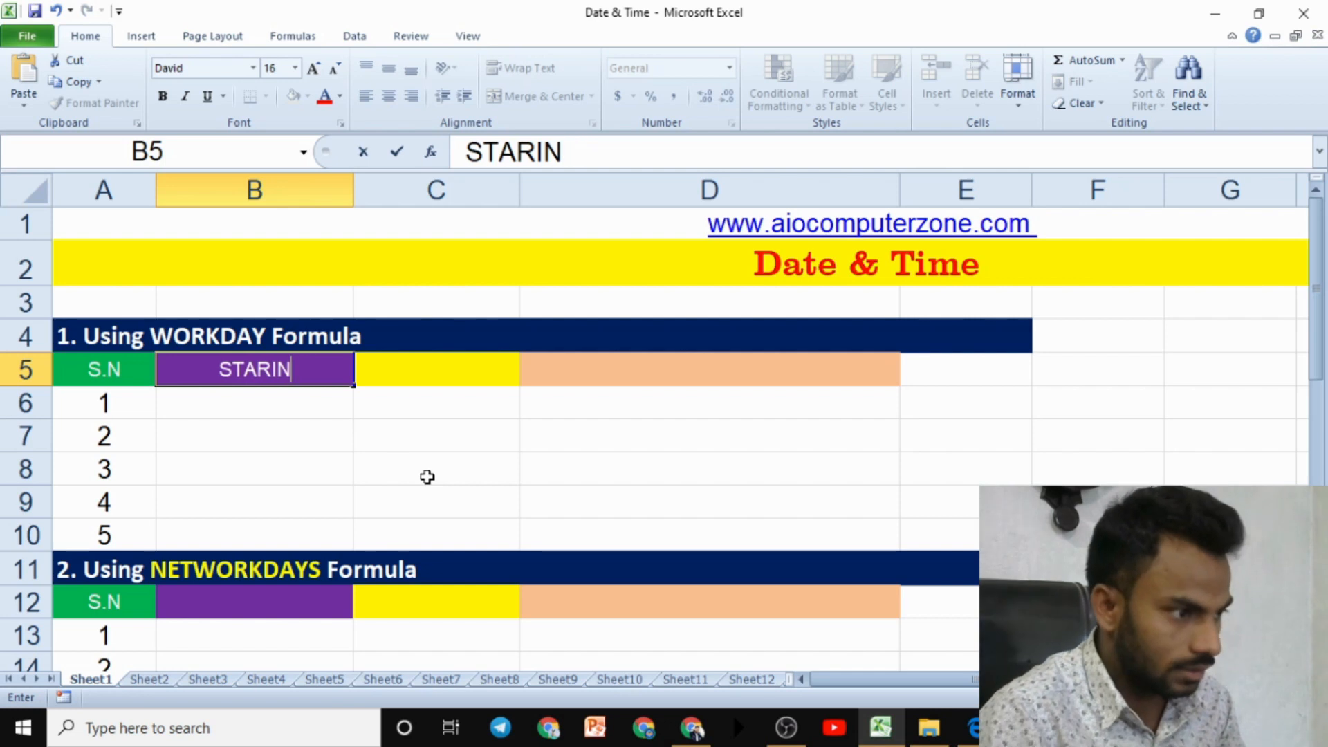
{"action": "key", "text": "BackSpace"}
{"action": "key", "text": "BackSpace"}
{"action": "type", "text": "TING DATE"}
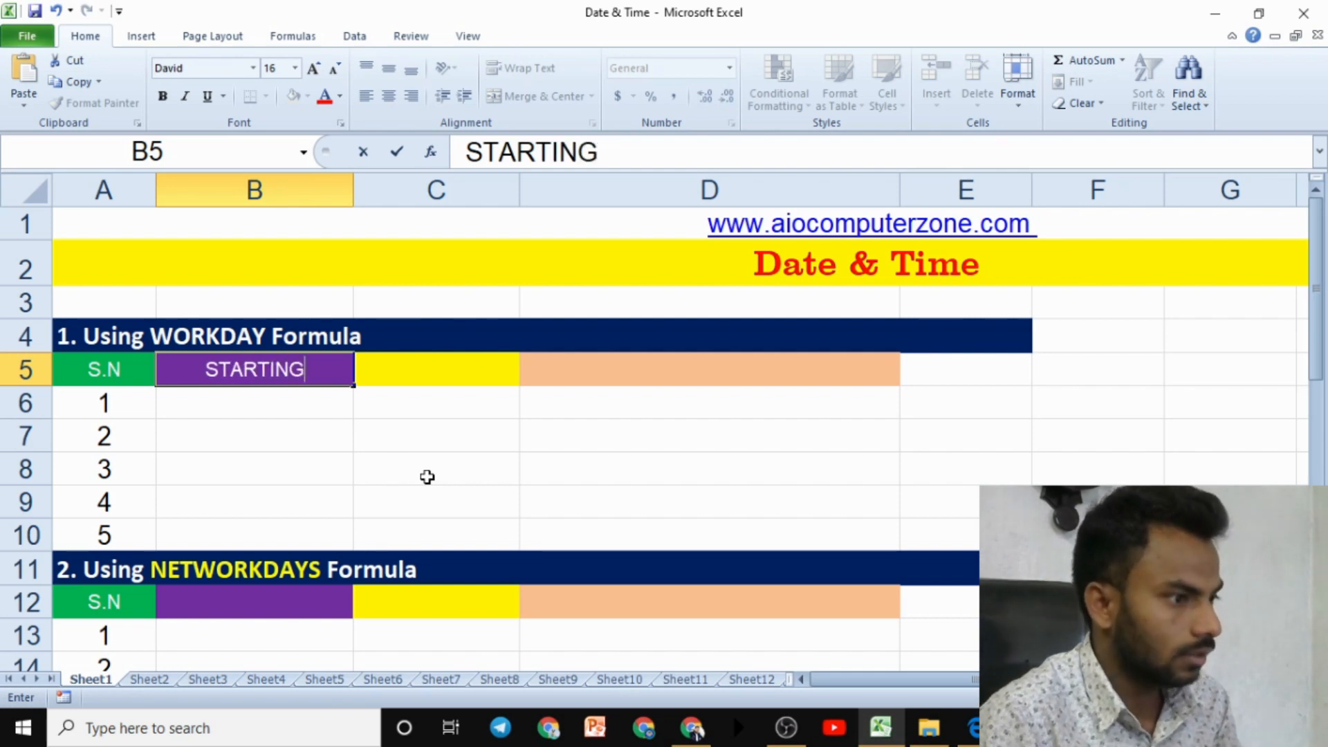
Enter the headings DAYS in cell C5 and FINAL RESULTS in cell D5.
{"action": "left_click", "coordinate": [477, 374]}
{"action": "type", "text": "DAYS"}
{"action": "key", "text": "Tab"}
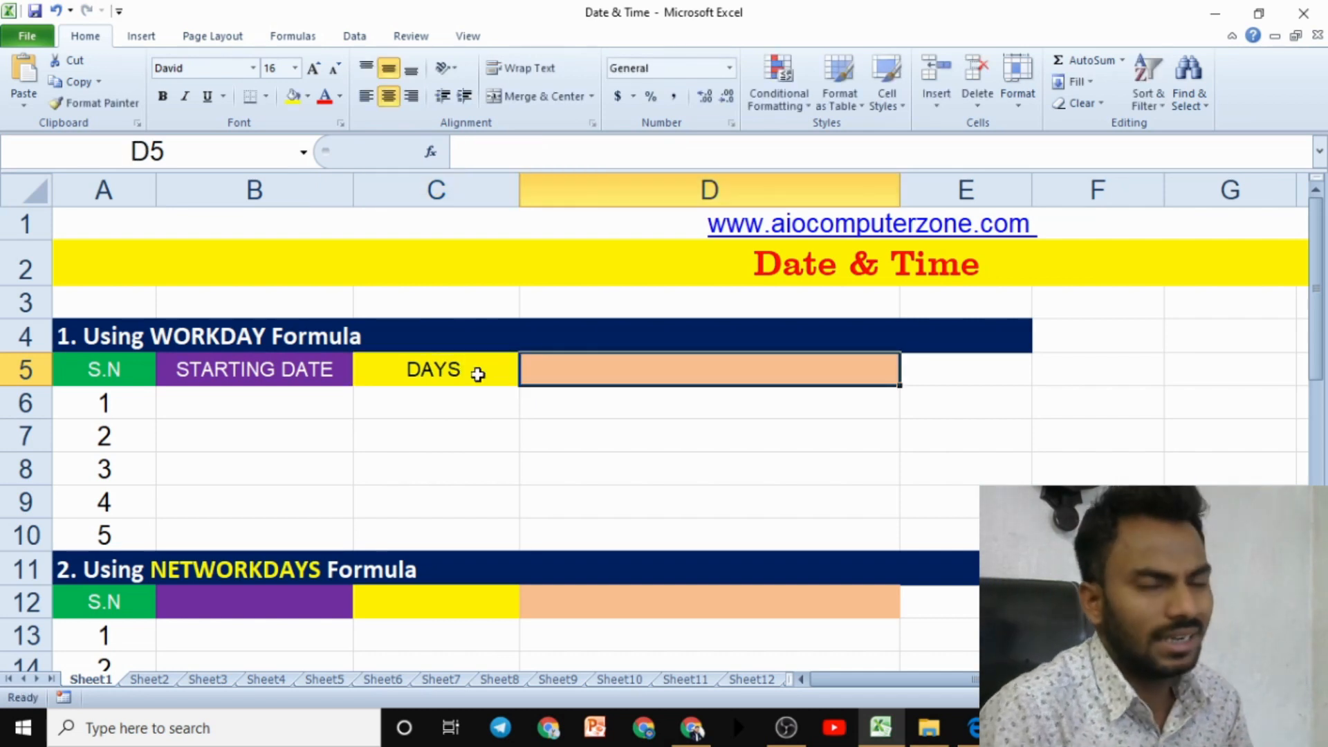
{"action": "type", "text": "F"}
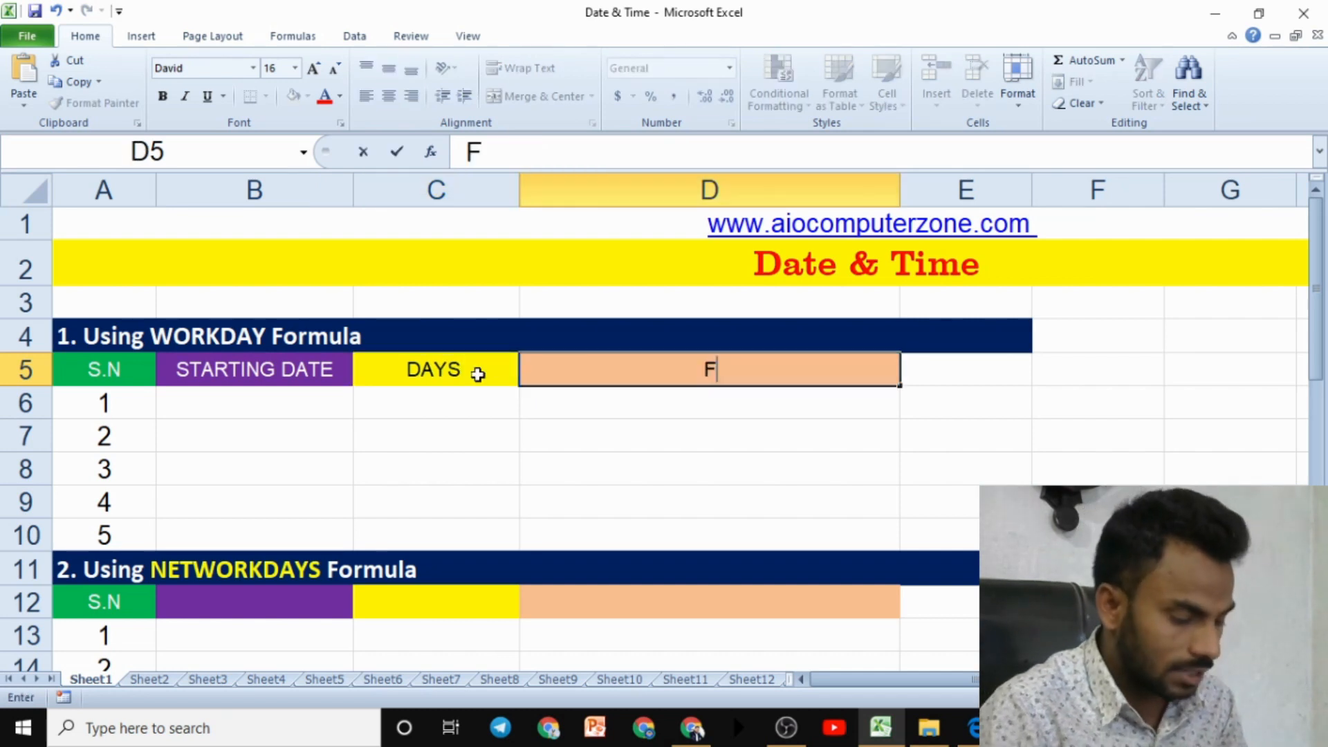
{"action": "type", "text": "INAL RESULTS"}
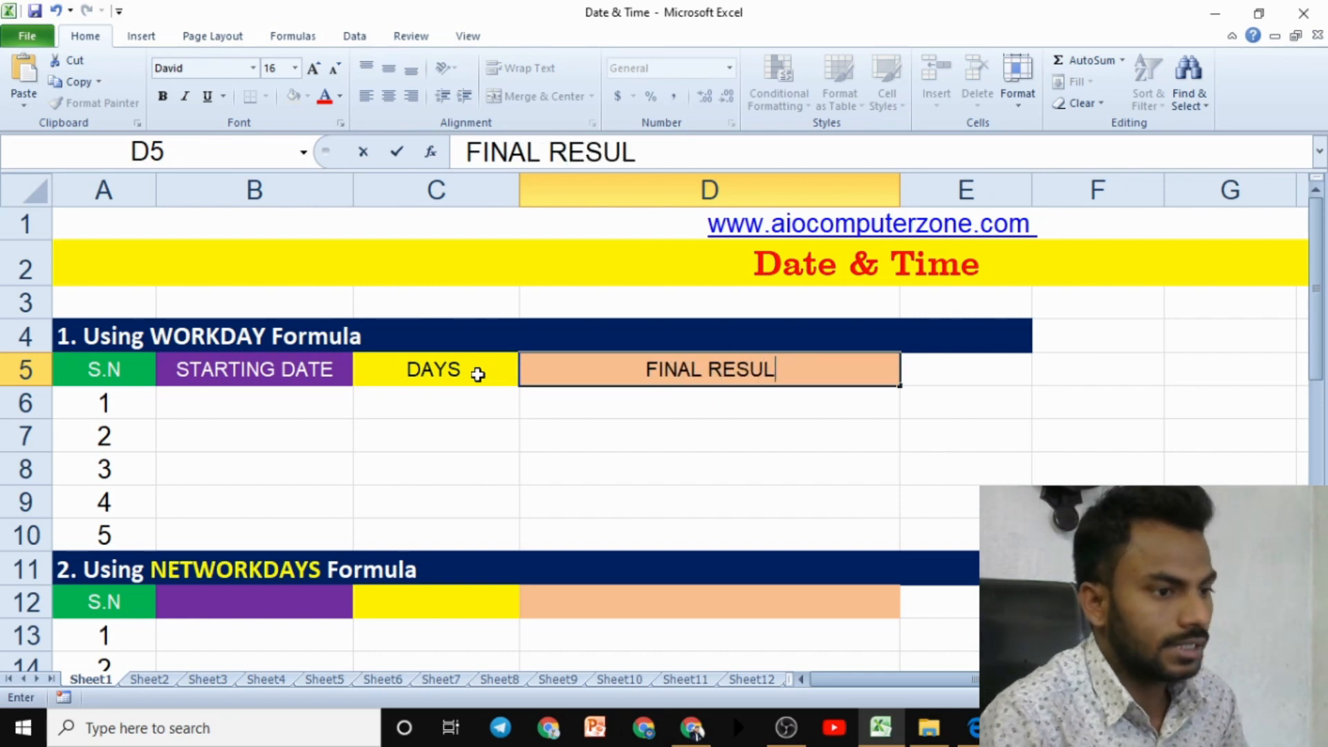
Enter 3/6/2021 as the first starting date in cell B6.
{"action": "left_click", "coordinate": [247, 393]}
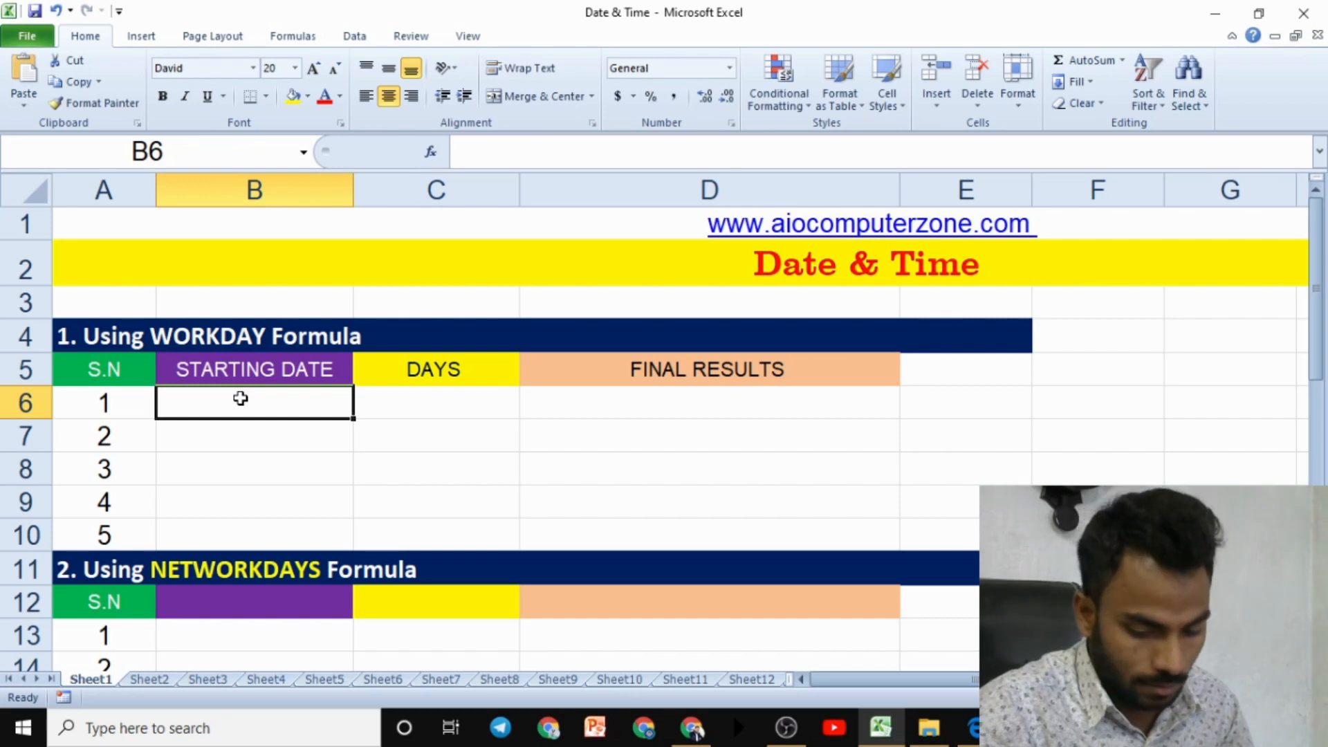
{"action": "type", "text": "3/"}
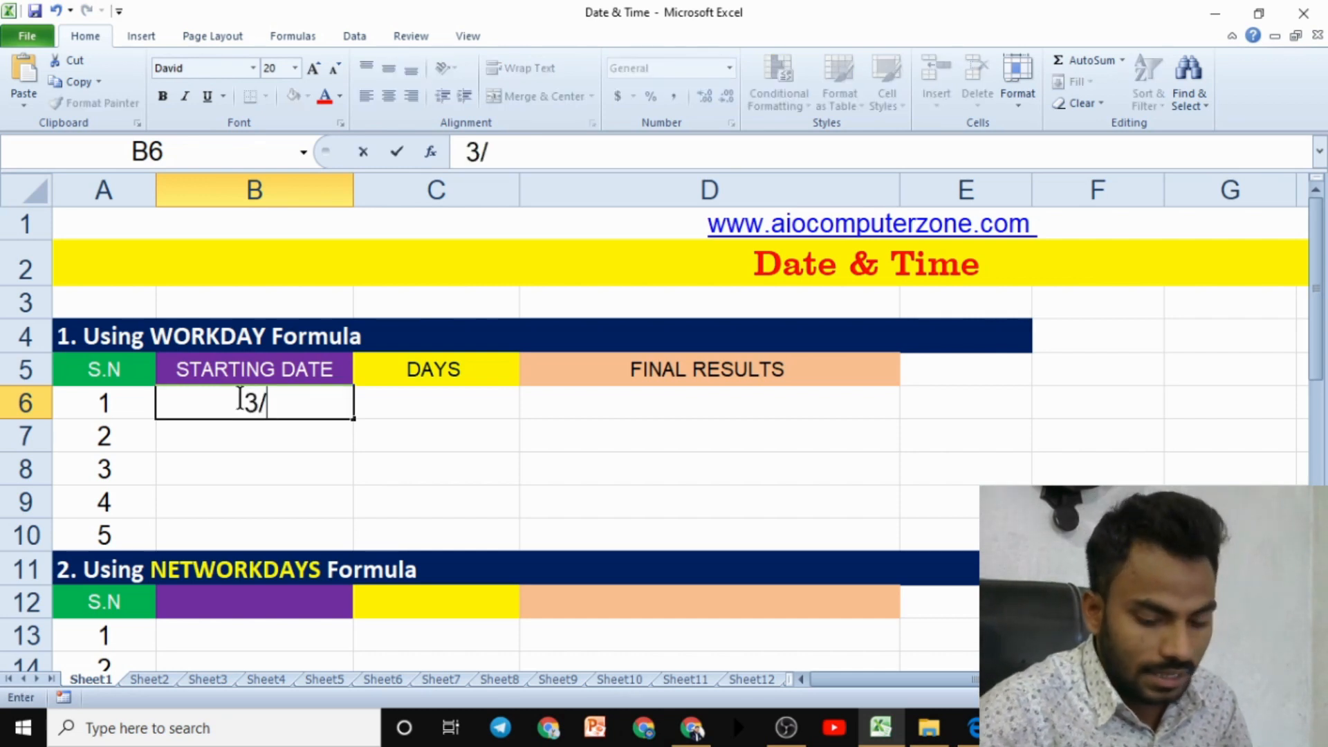
{"action": "type", "text": "06/"}
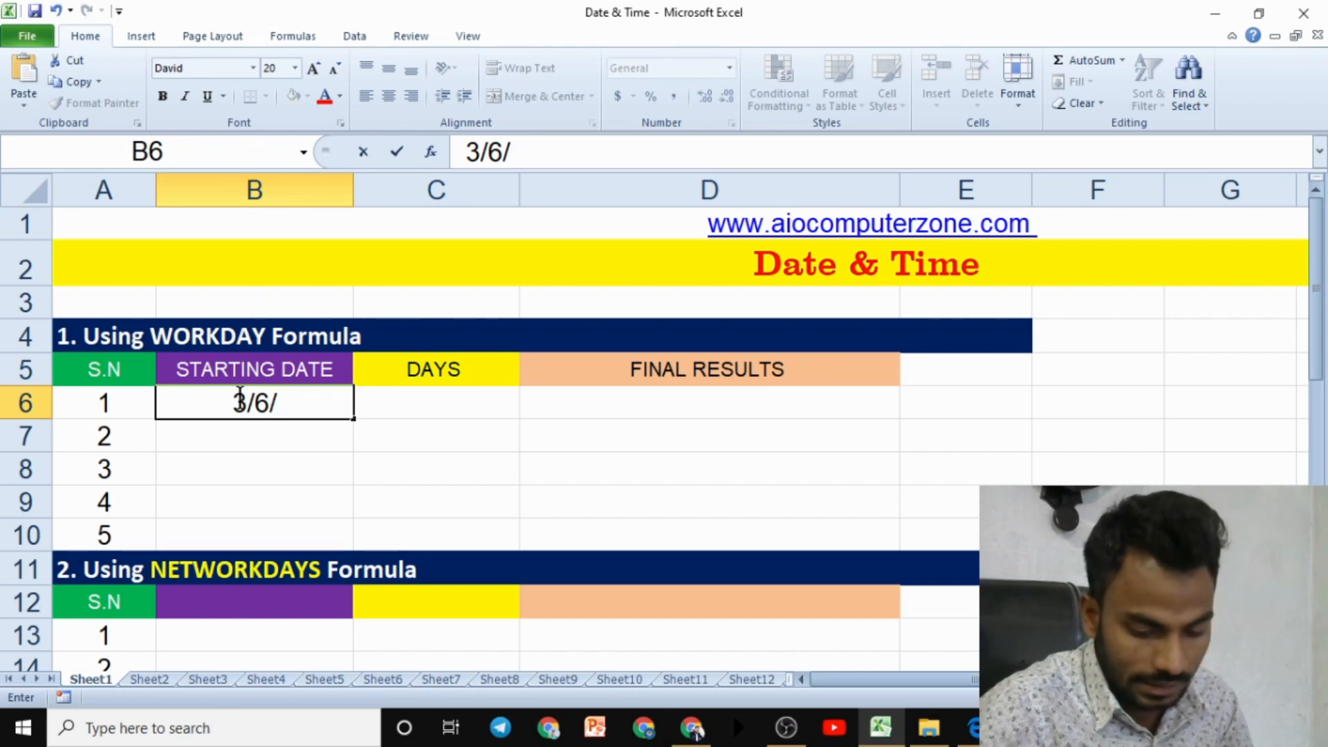
{"action": "type", "text": "2021"}
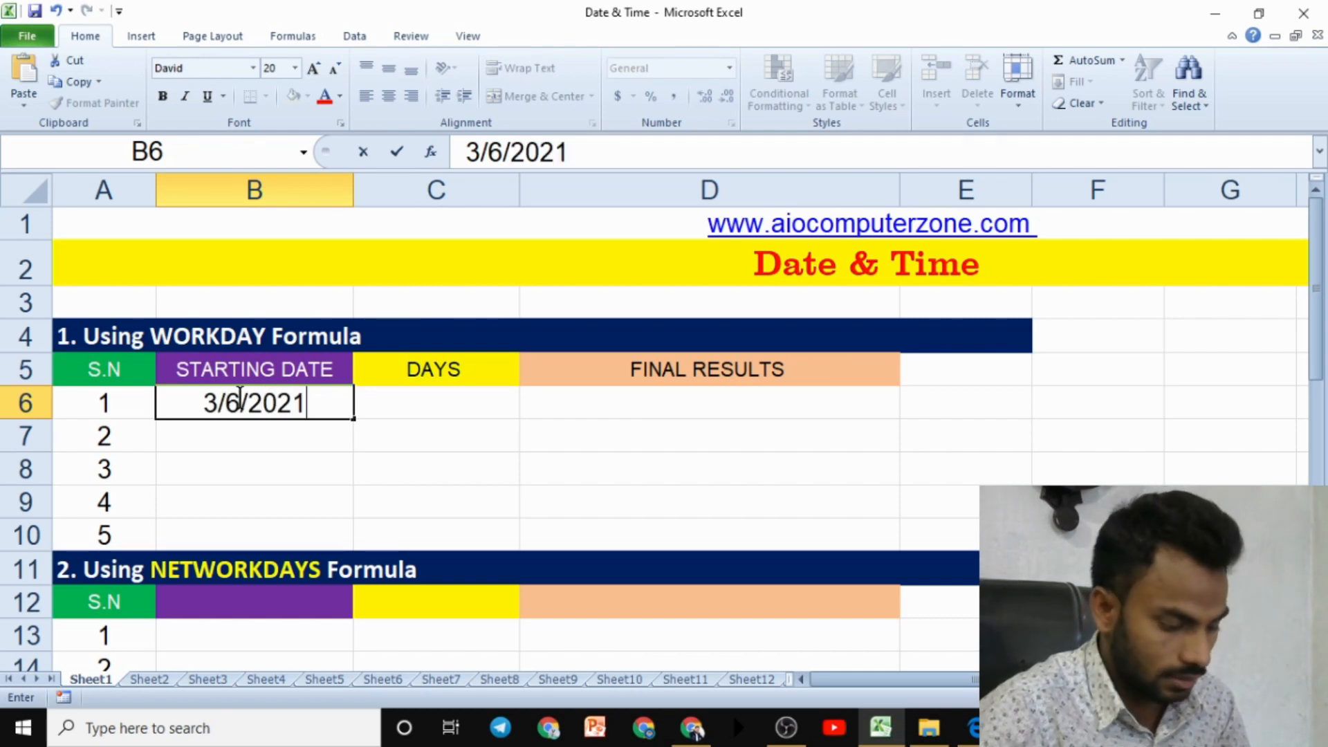
{"action": "key", "text": "Tab"}
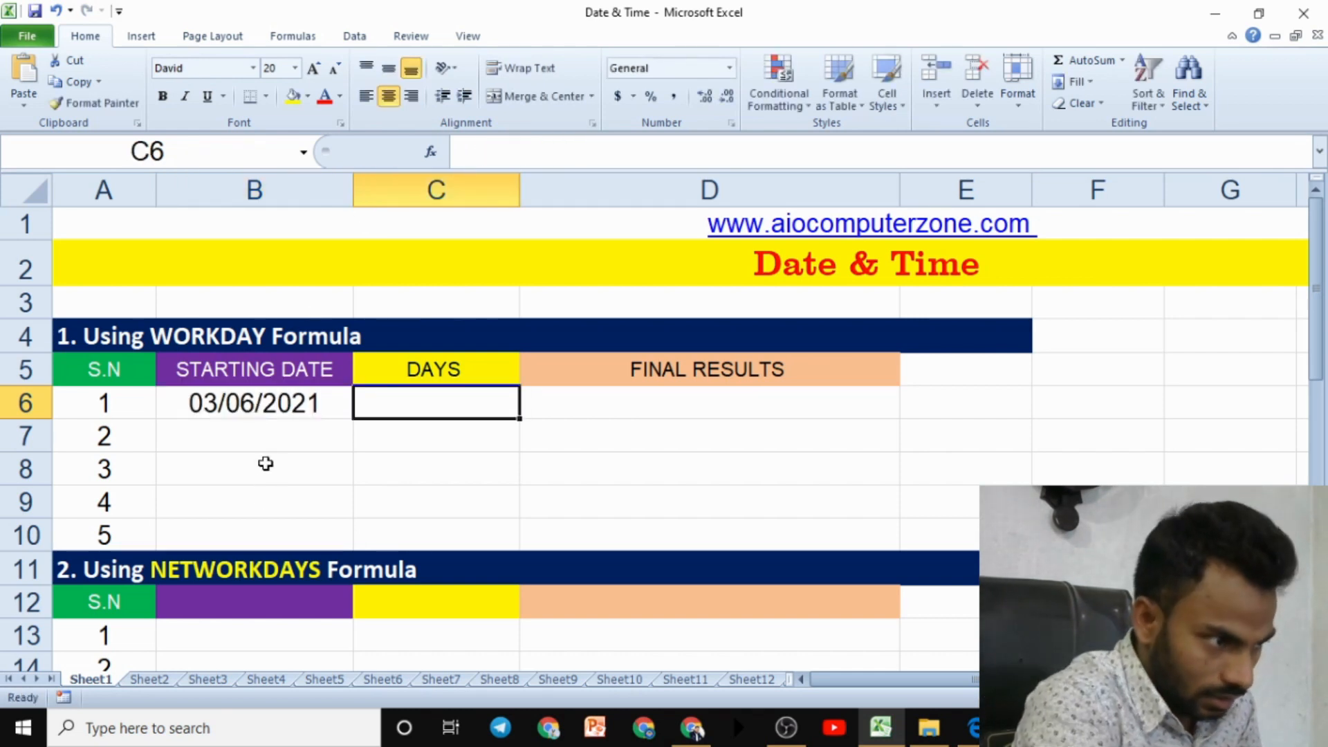
{"action": "left_click", "coordinate": [291, 417]}
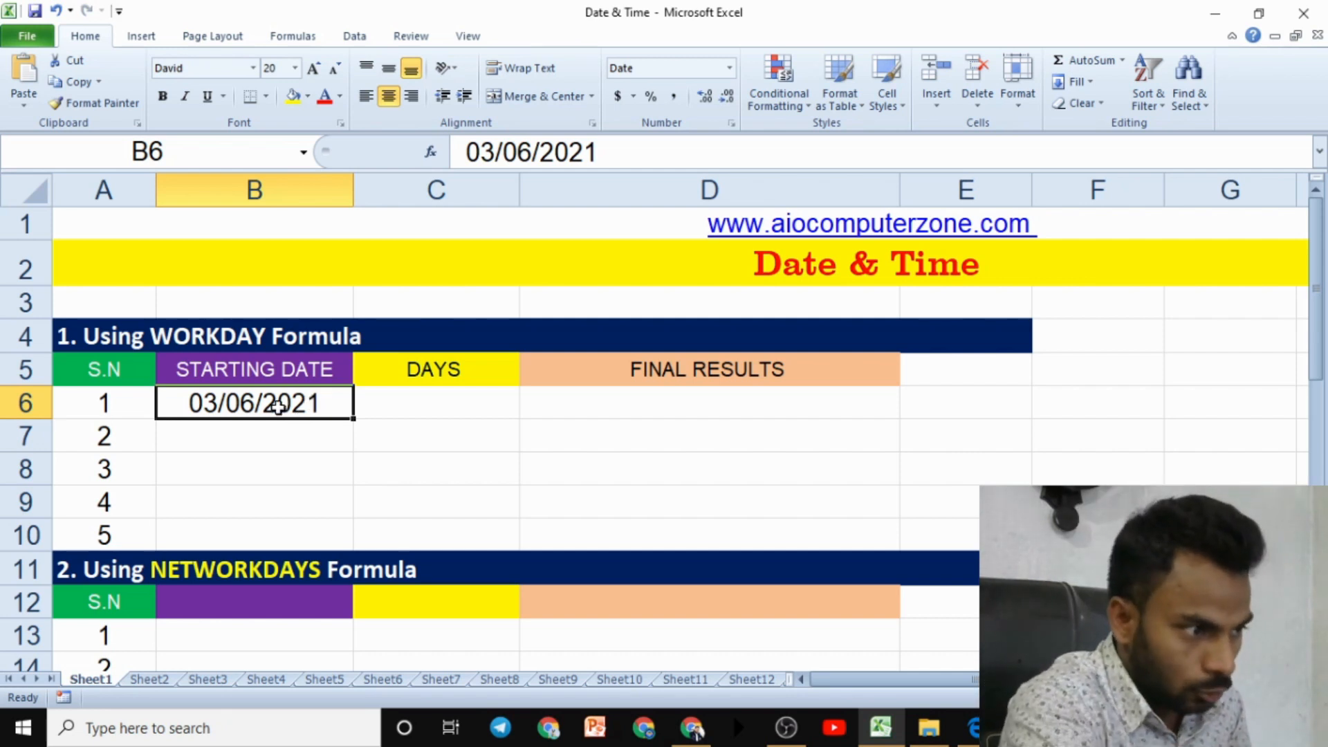
Enter 51 as the number of days for the first row in cell C6.
{"action": "left_click", "coordinate": [439, 410]}
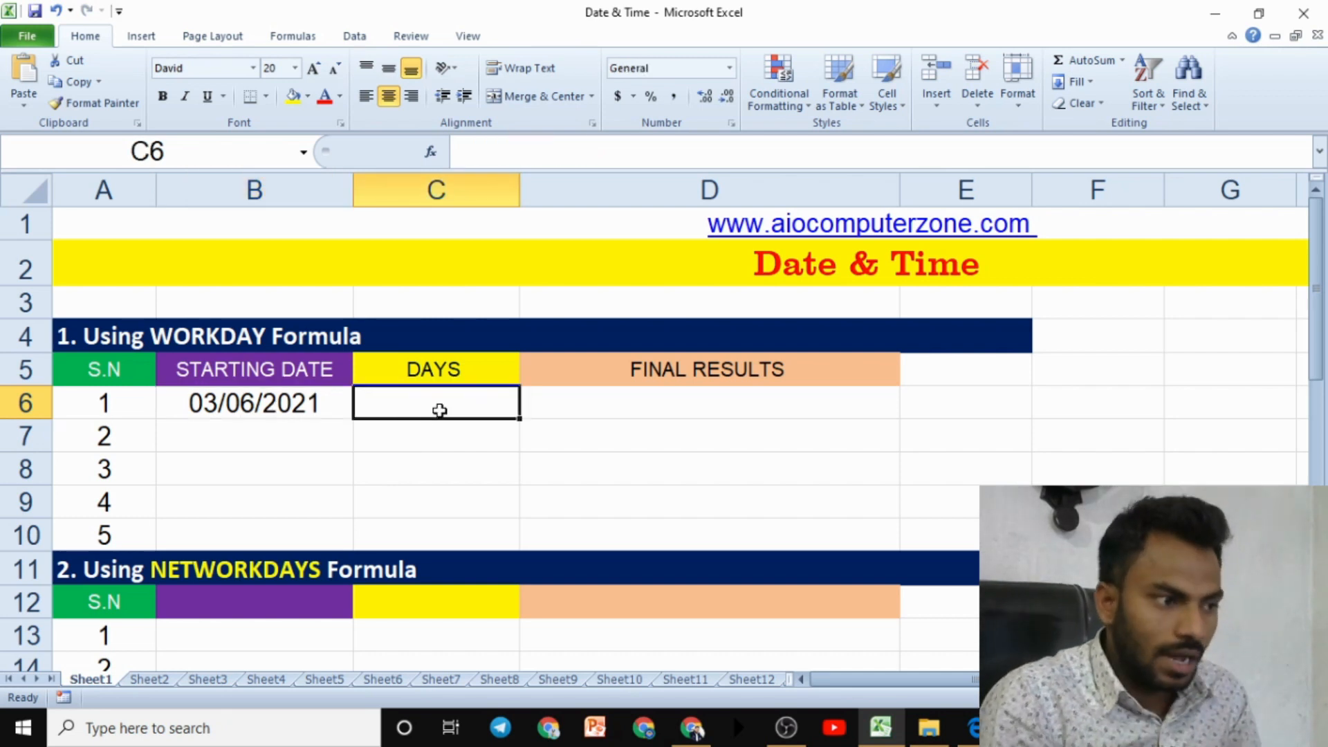
{"action": "type", "text": "51"}
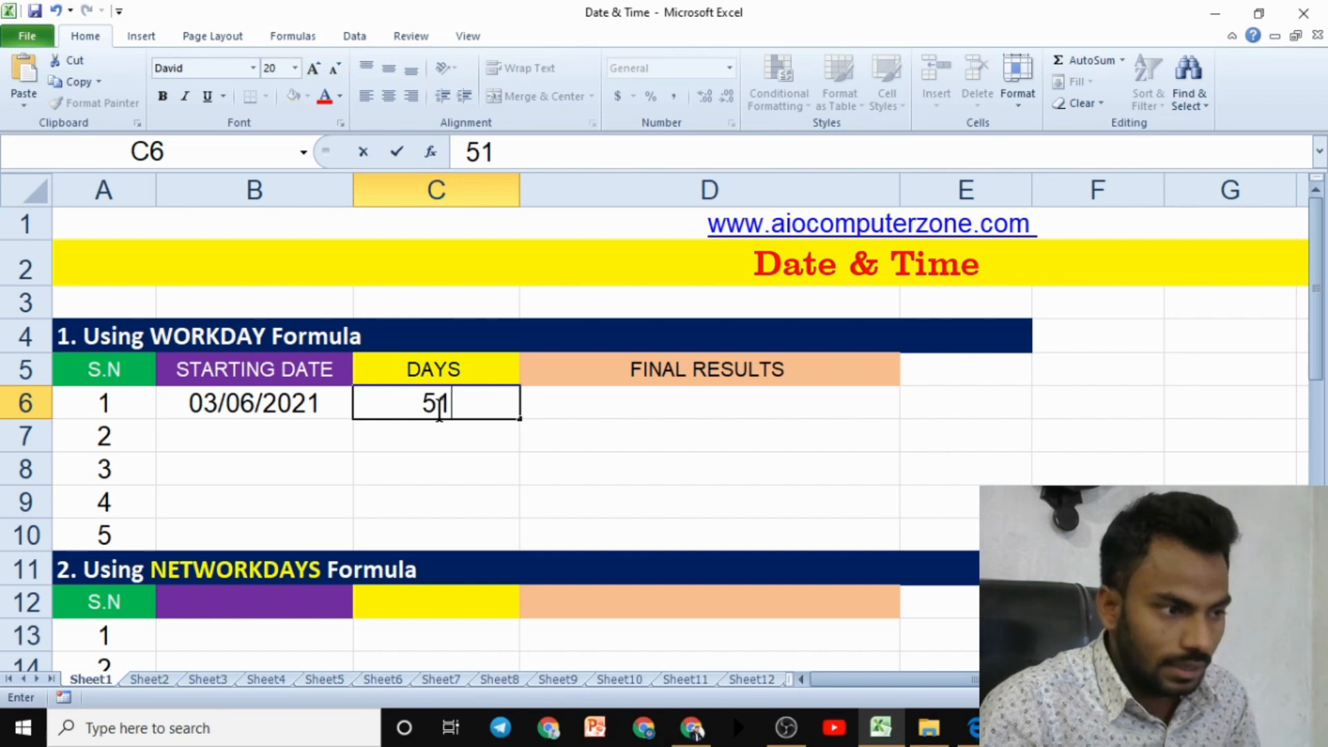
{"action": "key", "text": "Tab"}
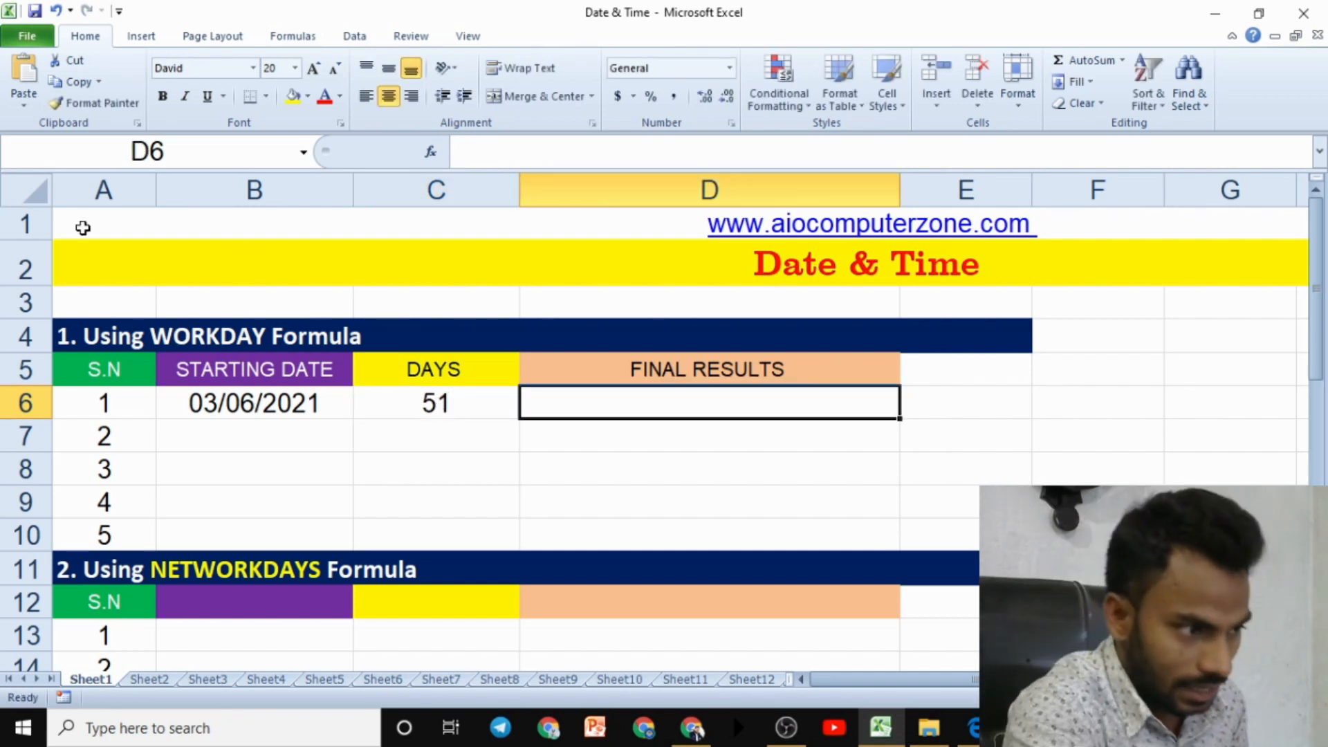
{"action": "left_click", "coordinate": [312, 408]}
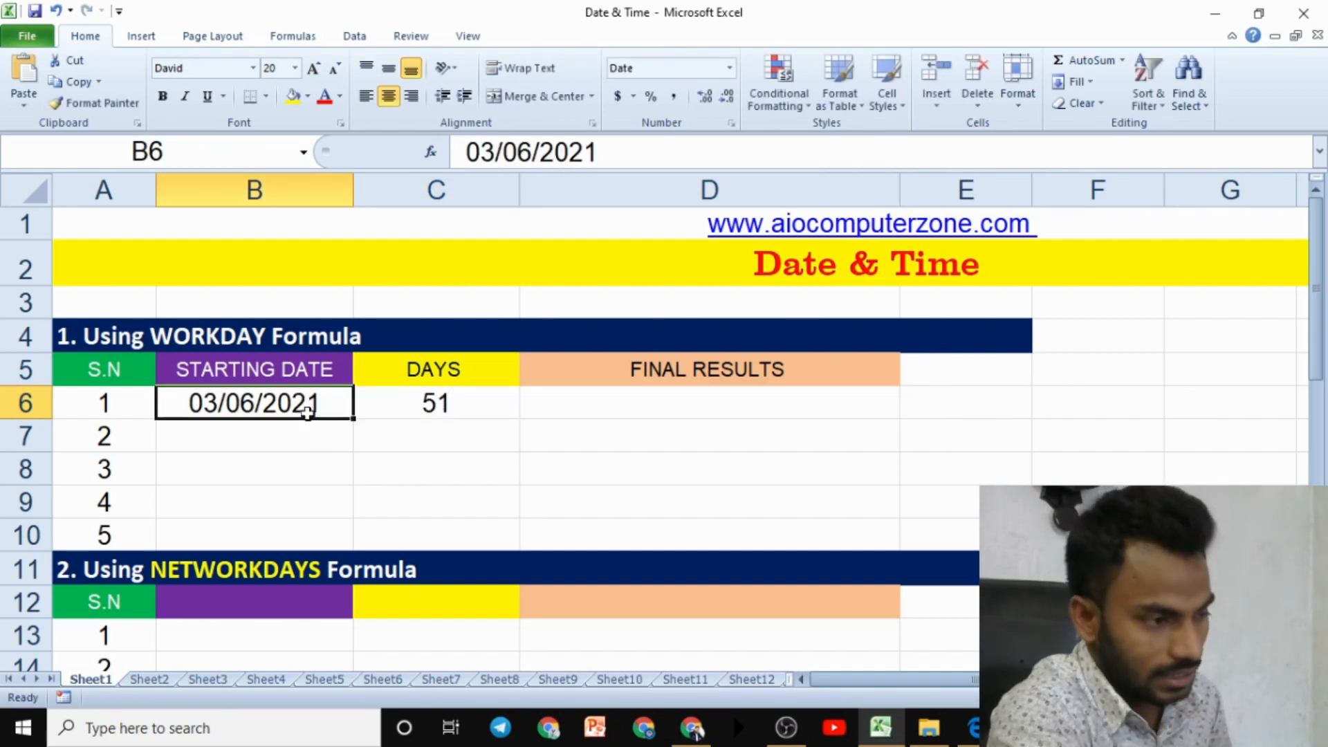
{"action": "left_click", "coordinate": [427, 408]}
{"action": "left_click", "coordinate": [629, 406]}
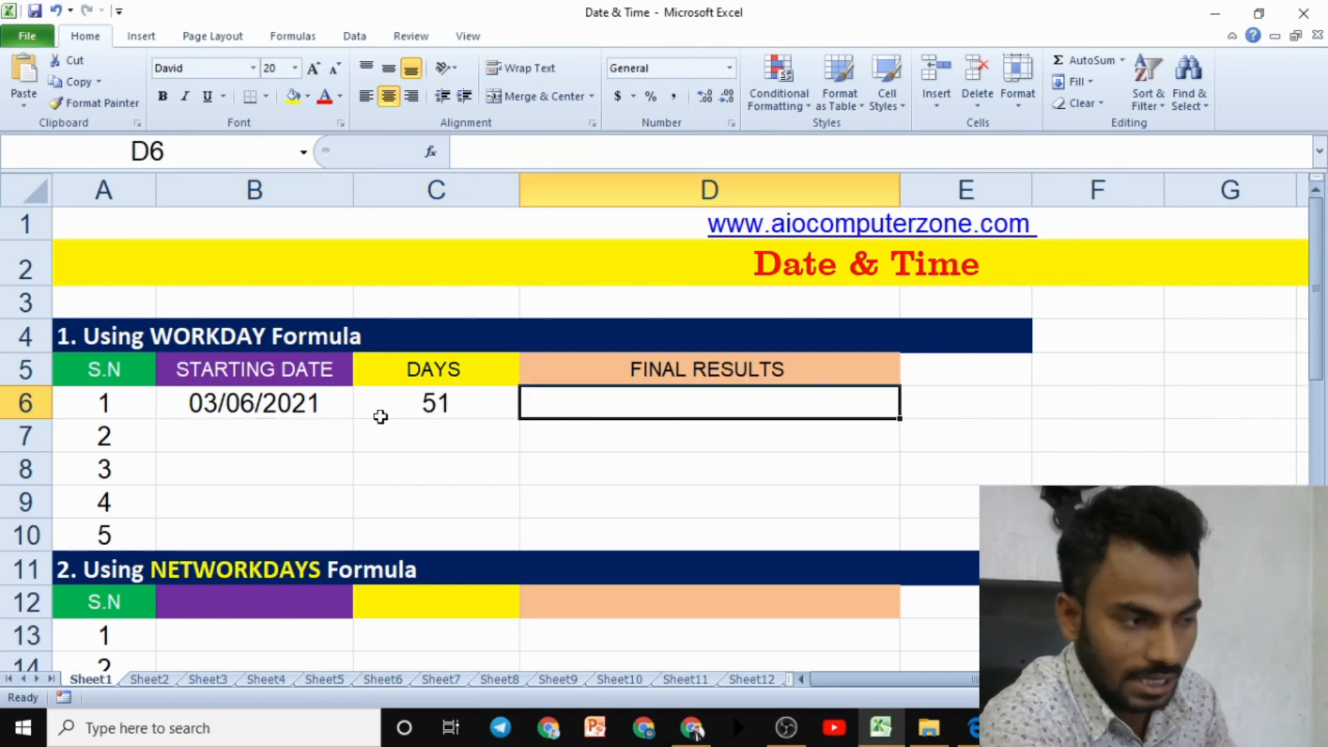
{"action": "left_click", "coordinate": [268, 403]}
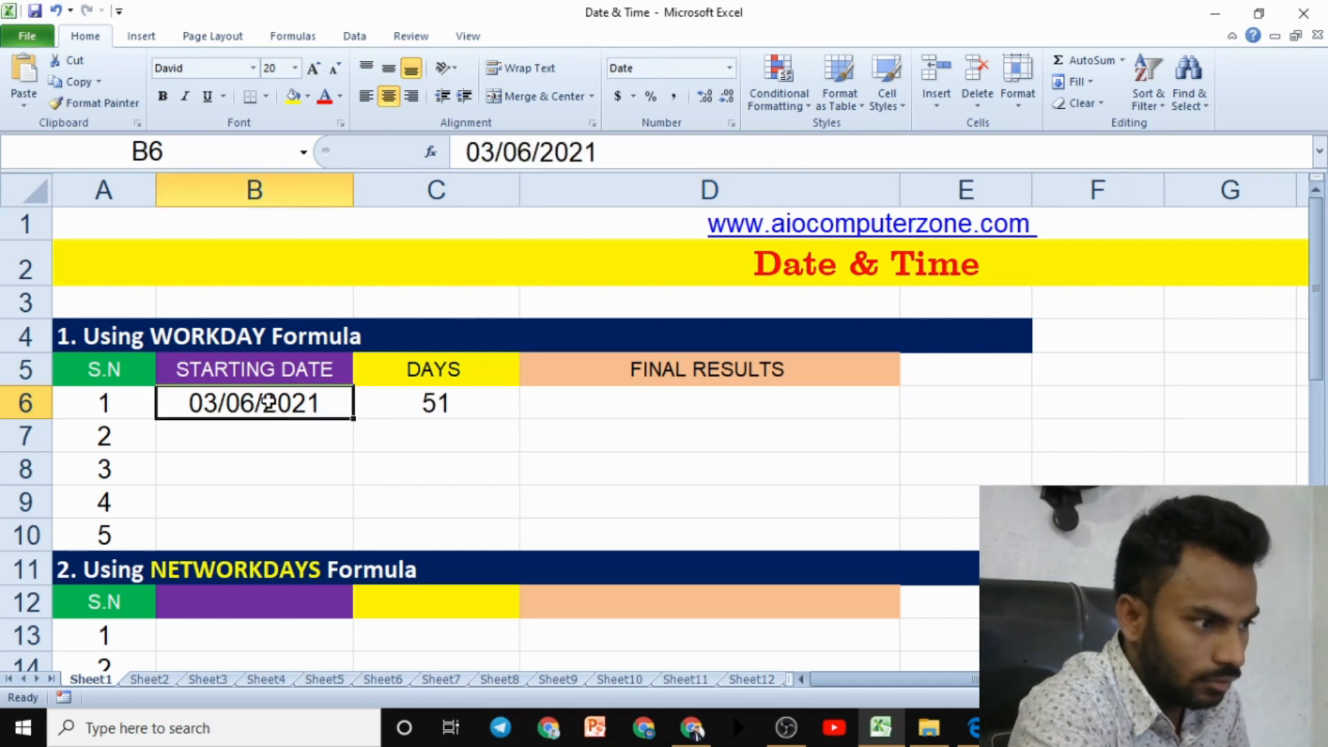
{"action": "left_click", "coordinate": [427, 405]}
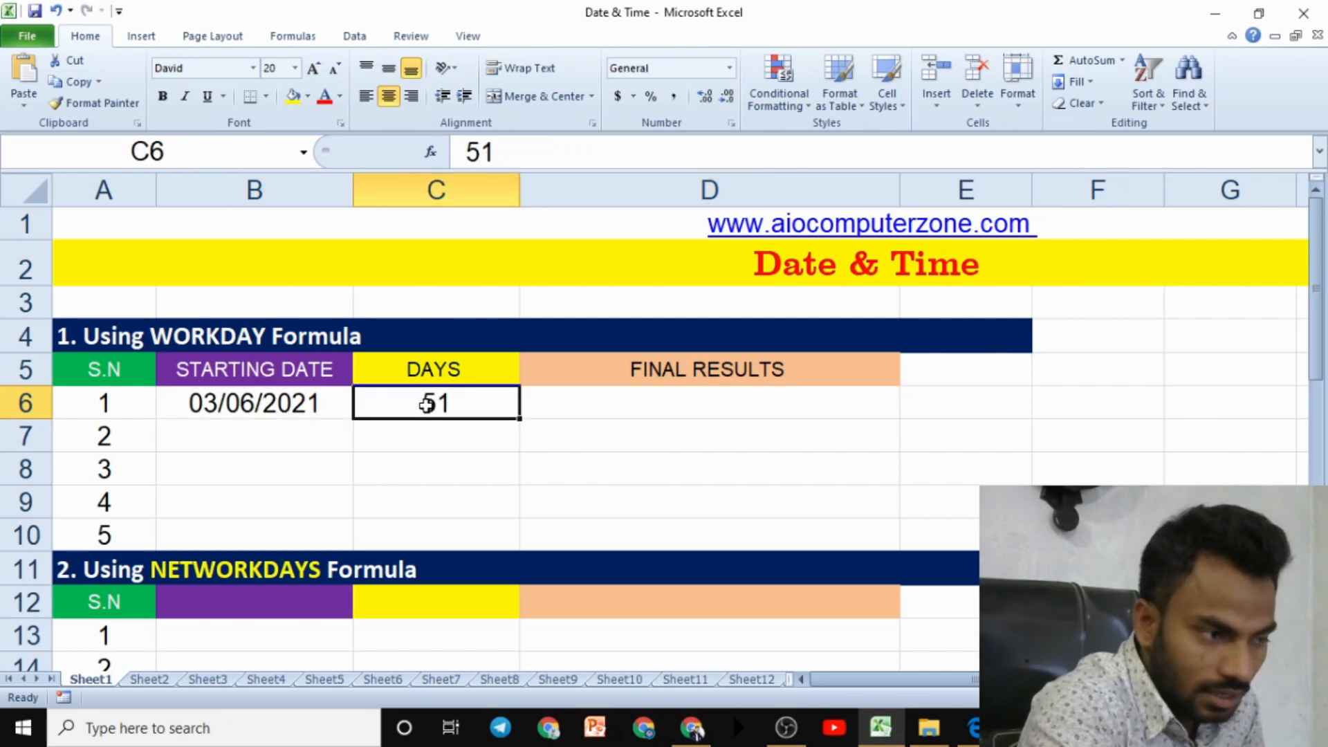
Enter the formula =WORKDAY(B6,C6) in cell D6 to calculate the first final result.
{"action": "left_click", "coordinate": [671, 403]}
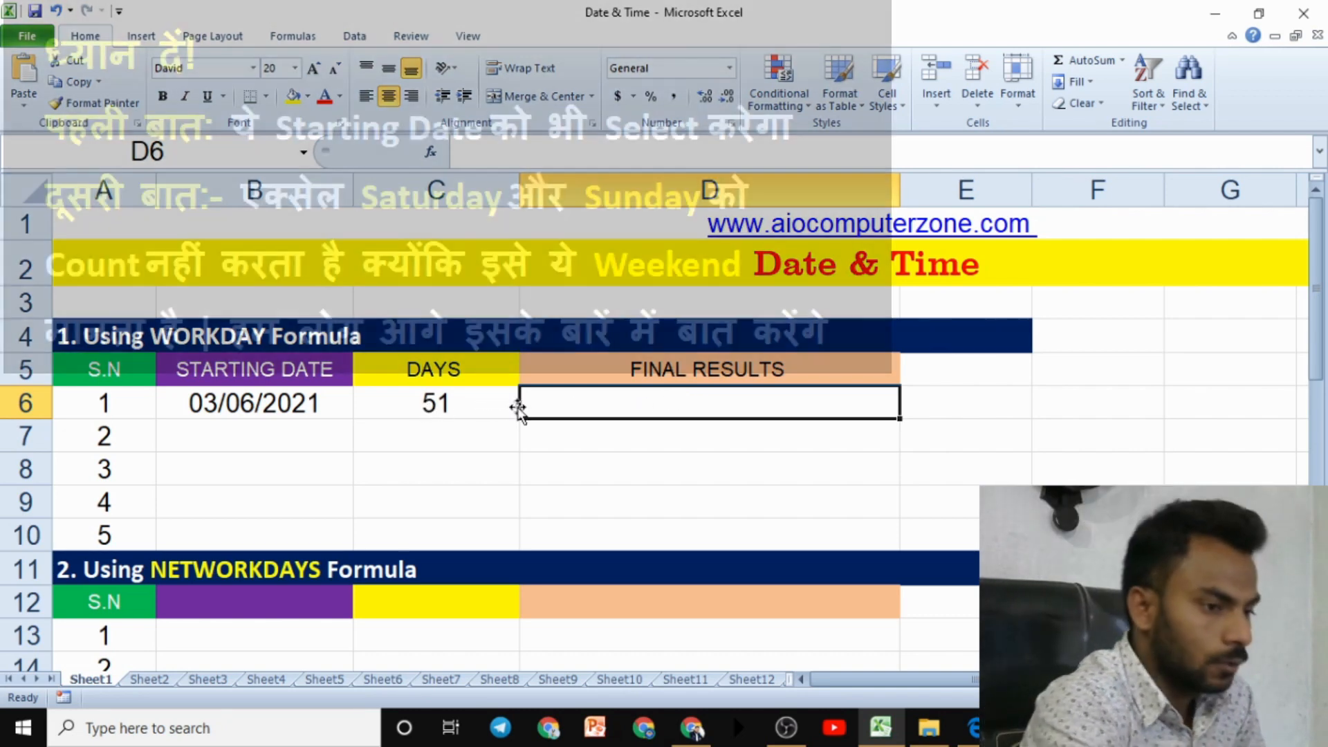
{"action": "type", "text": "="}
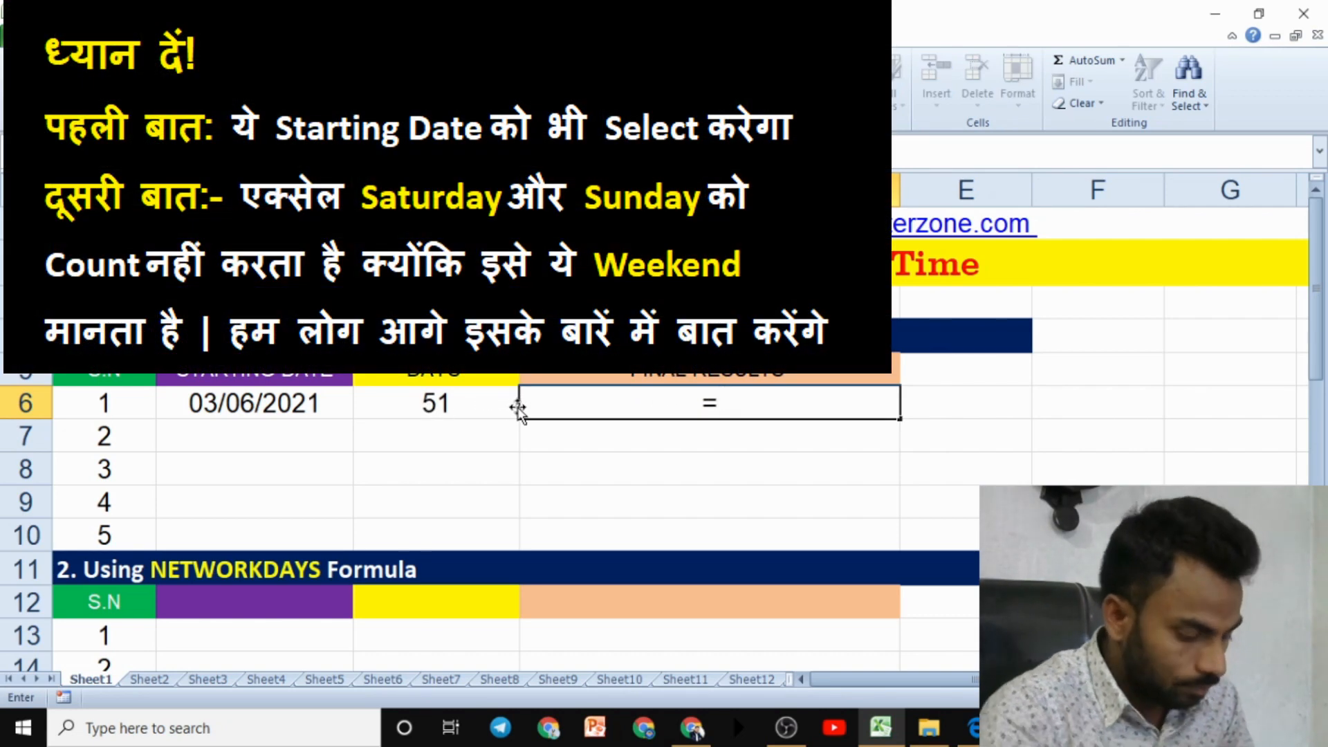
{"action": "type", "text": "WORD"}
{"action": "key", "text": "BackSpace"}
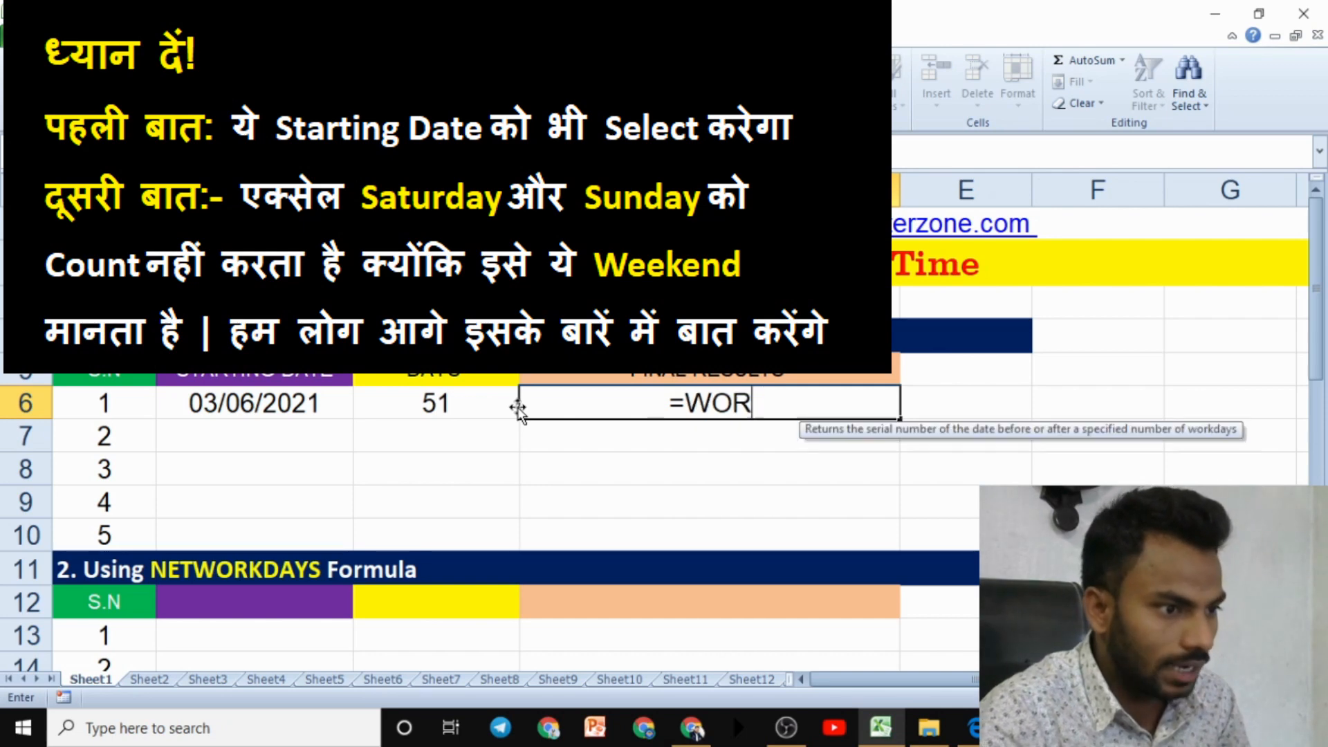
{"action": "key", "text": "Tab"}
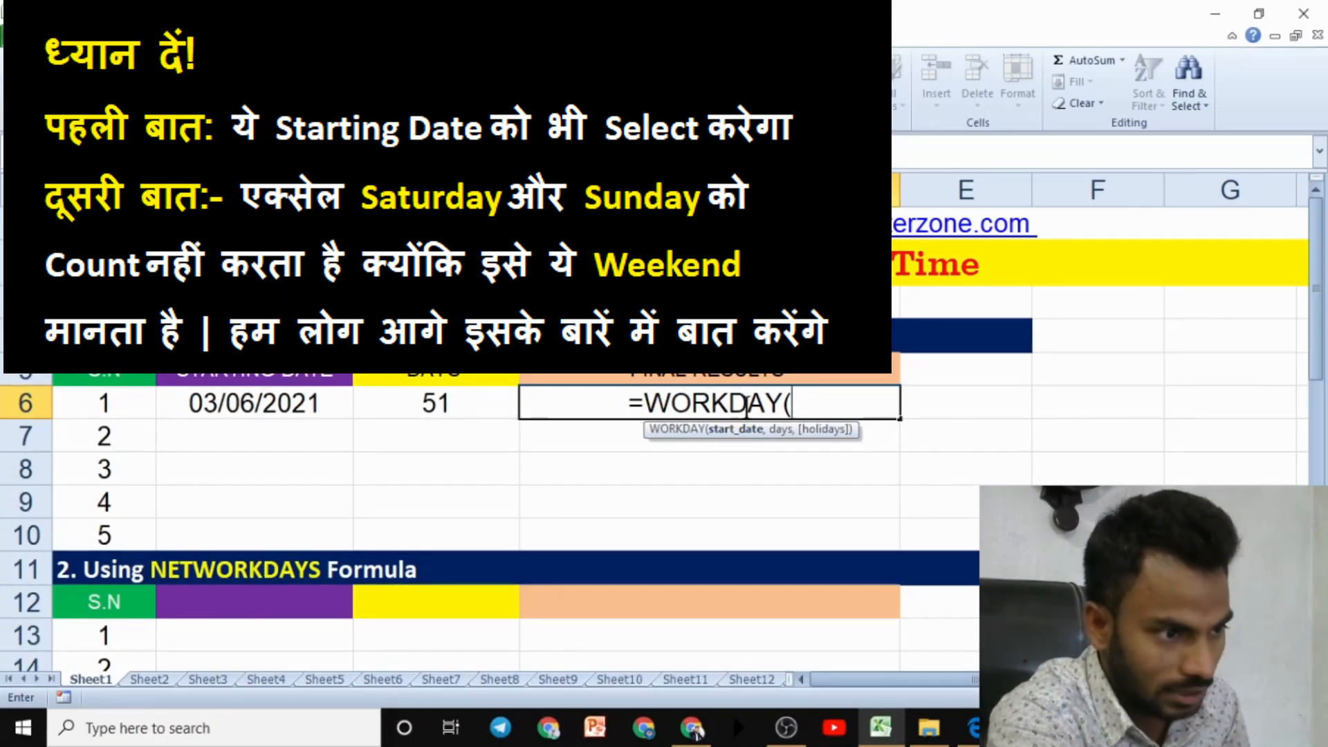
{"action": "left_click", "coordinate": [296, 405]}
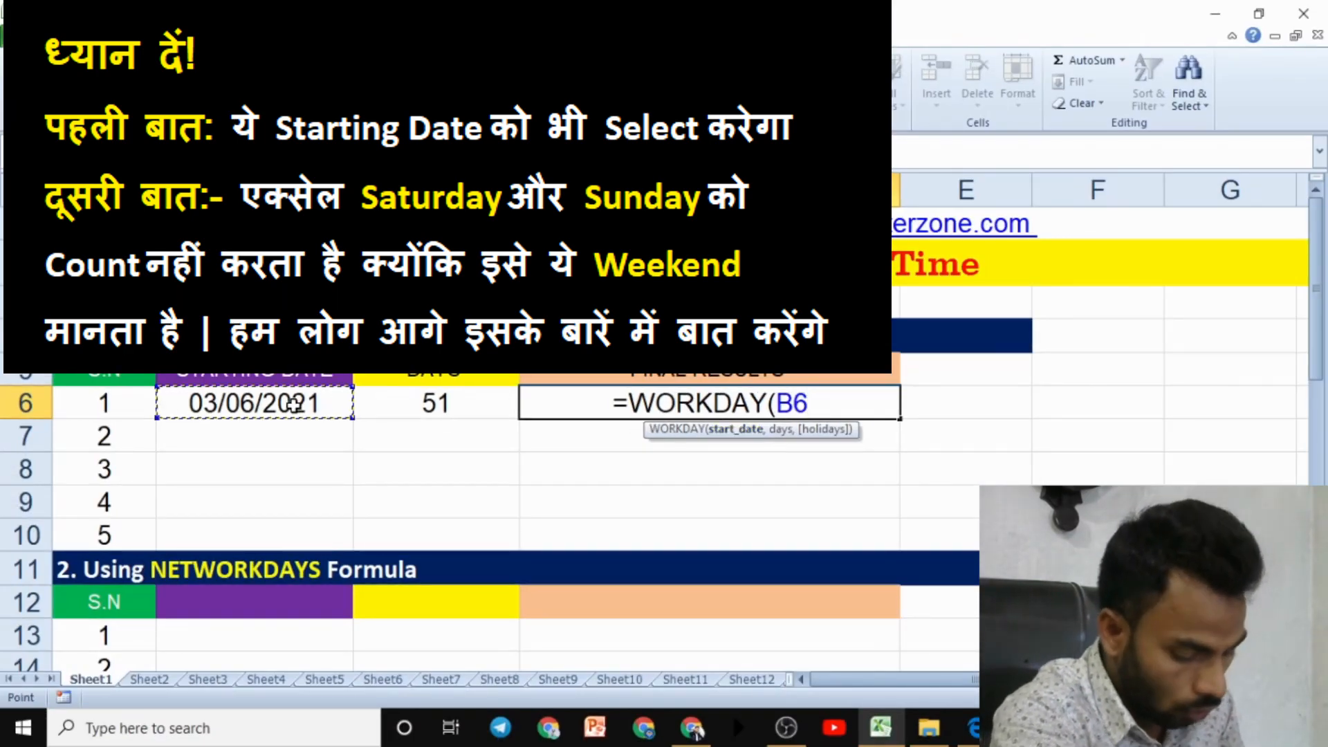
{"action": "type", "text": ","}
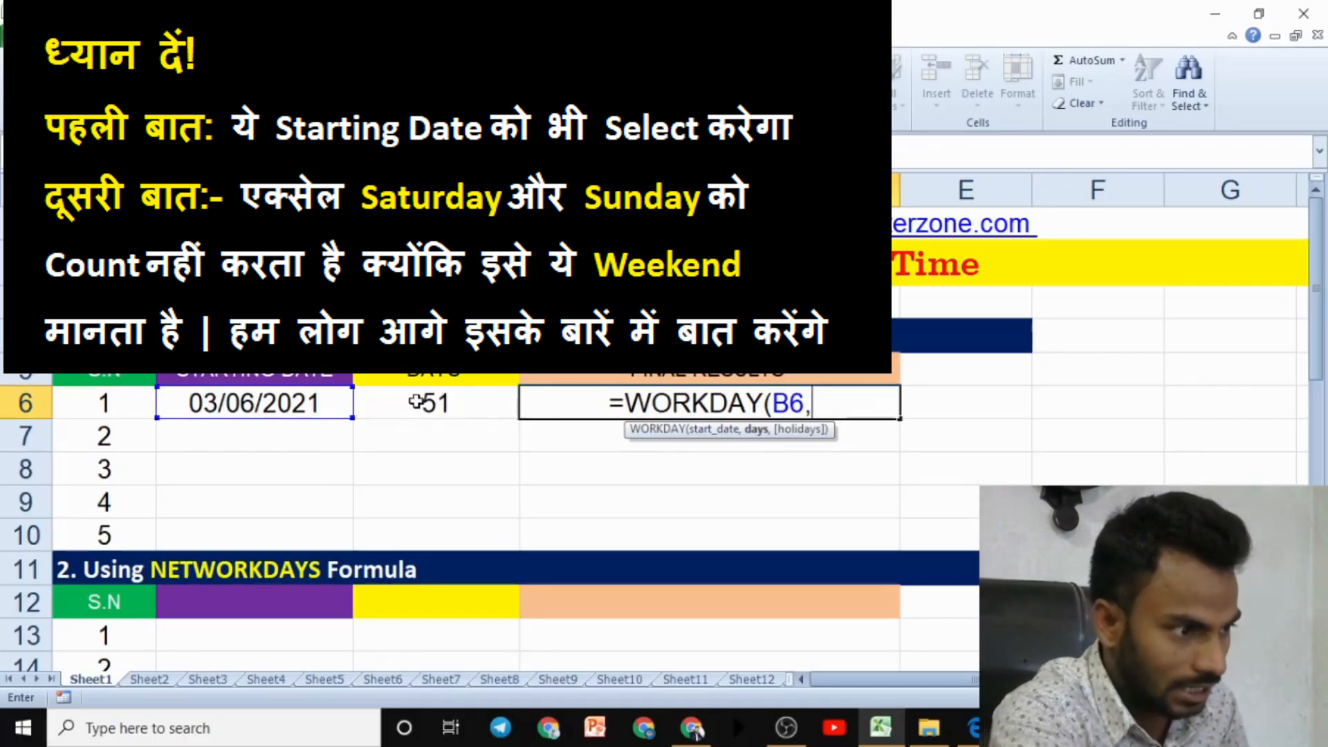
{"action": "left_click", "coordinate": [459, 411]}
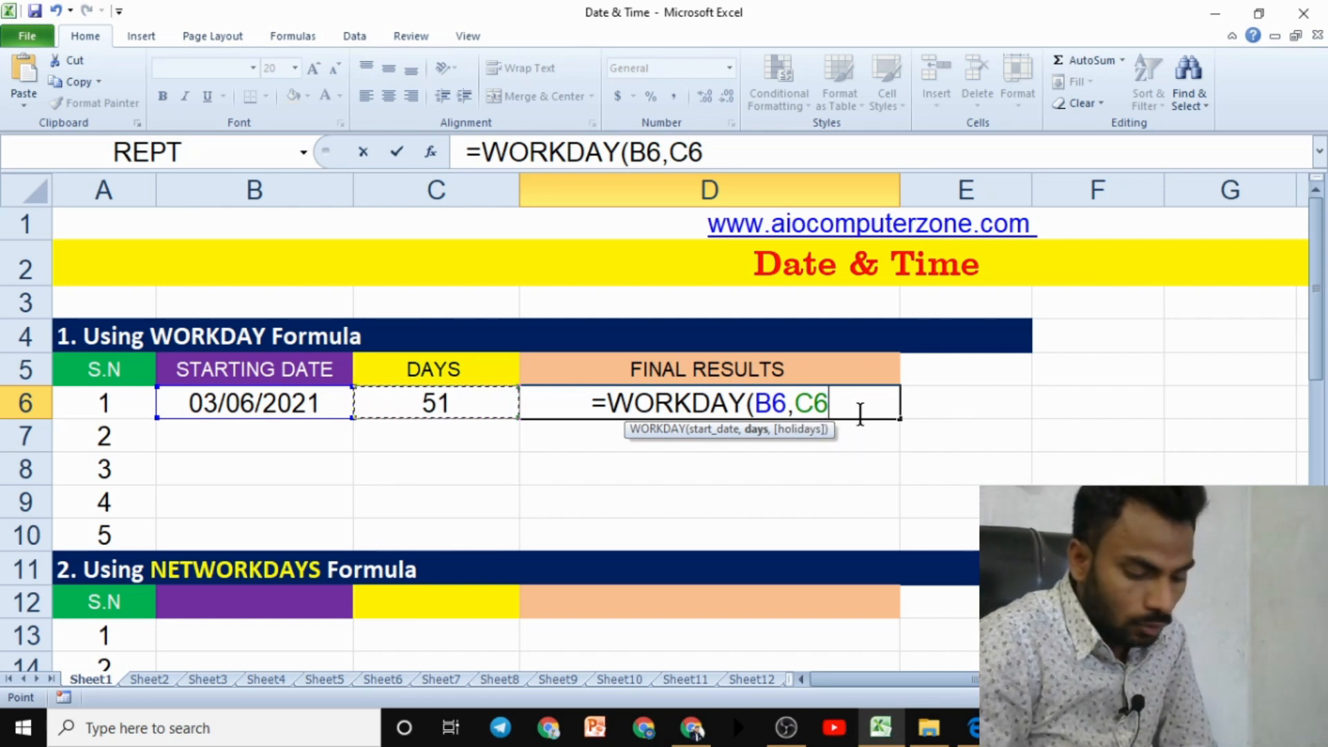
{"action": "type", "text": ")"}
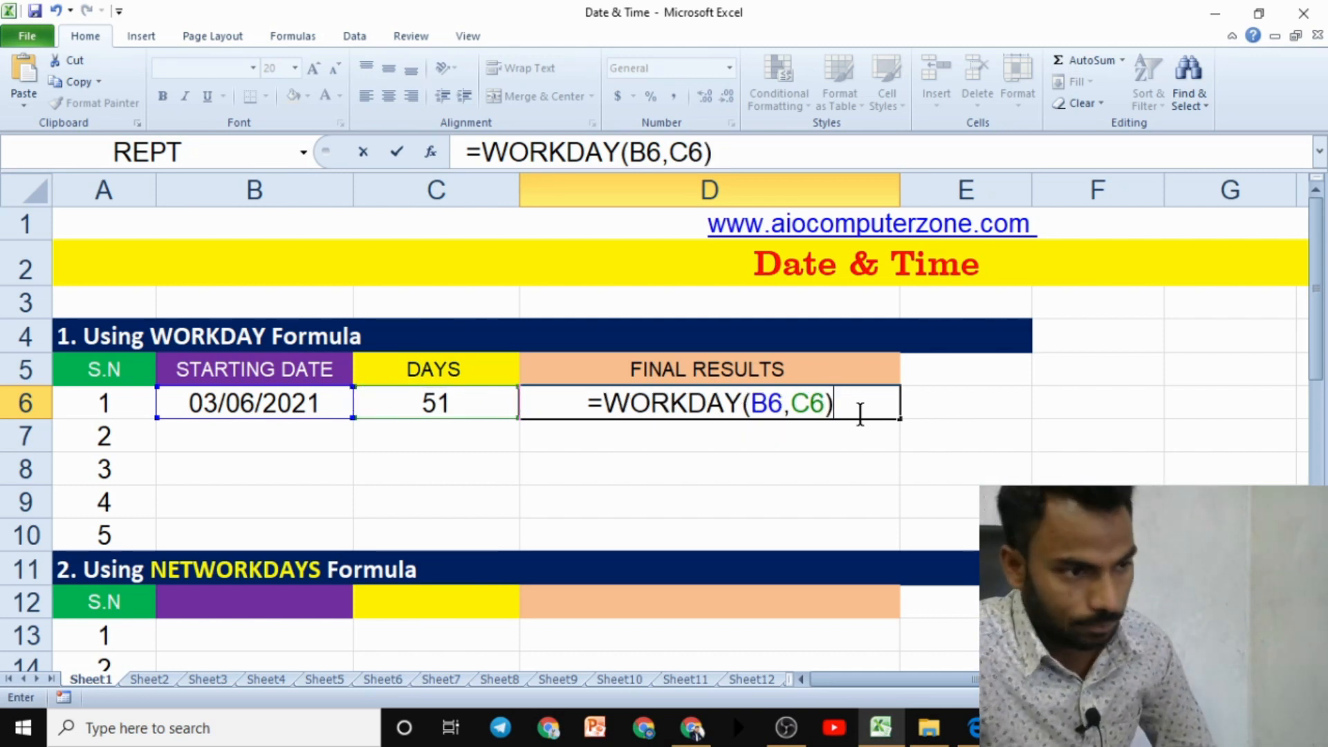
{"action": "key", "text": "ctrl+Return"}
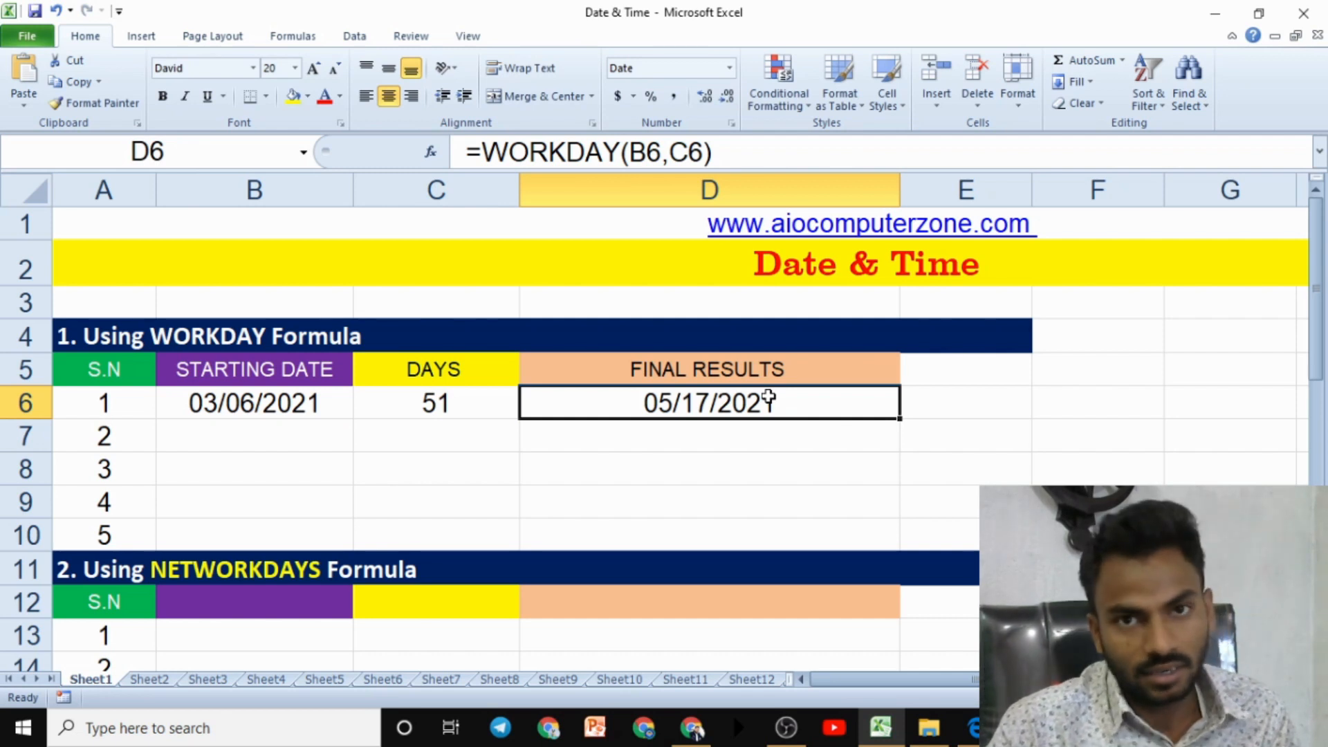
{"action": "left_click", "coordinate": [283, 399]}
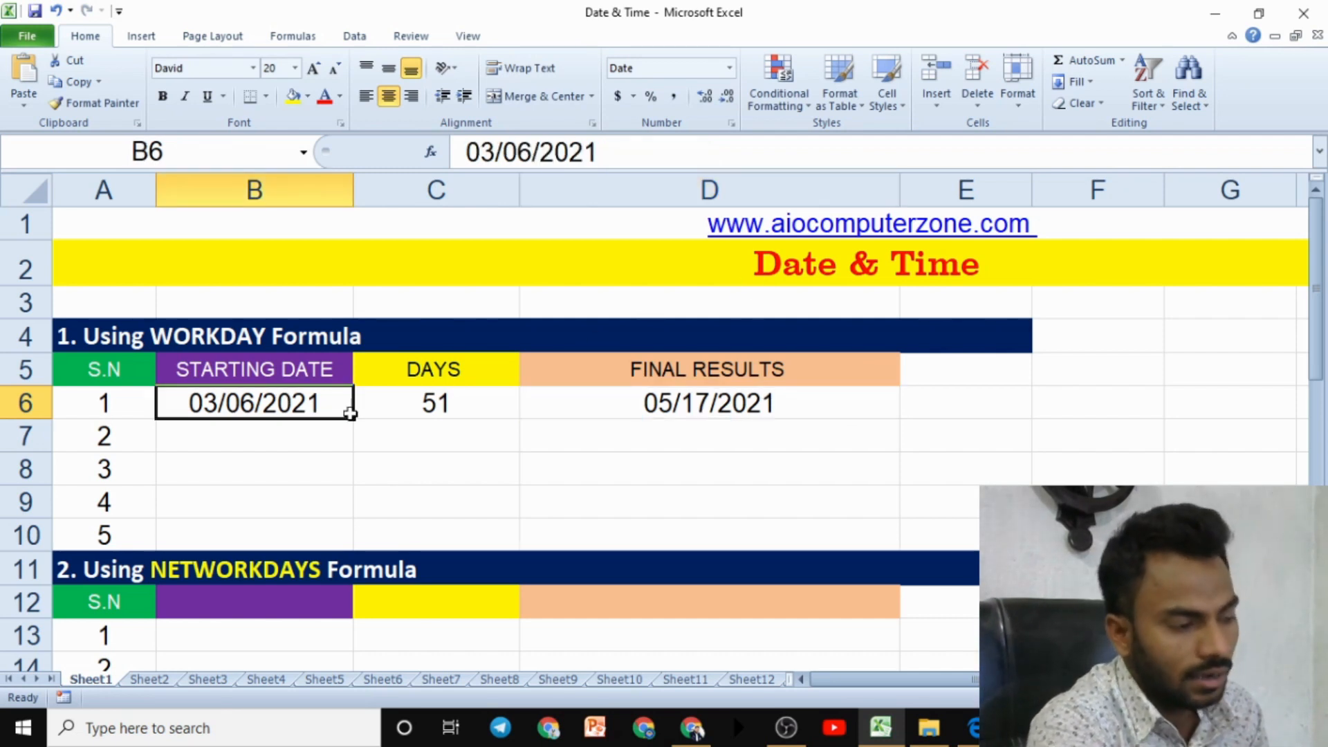
{"action": "left_click", "coordinate": [377, 408]}
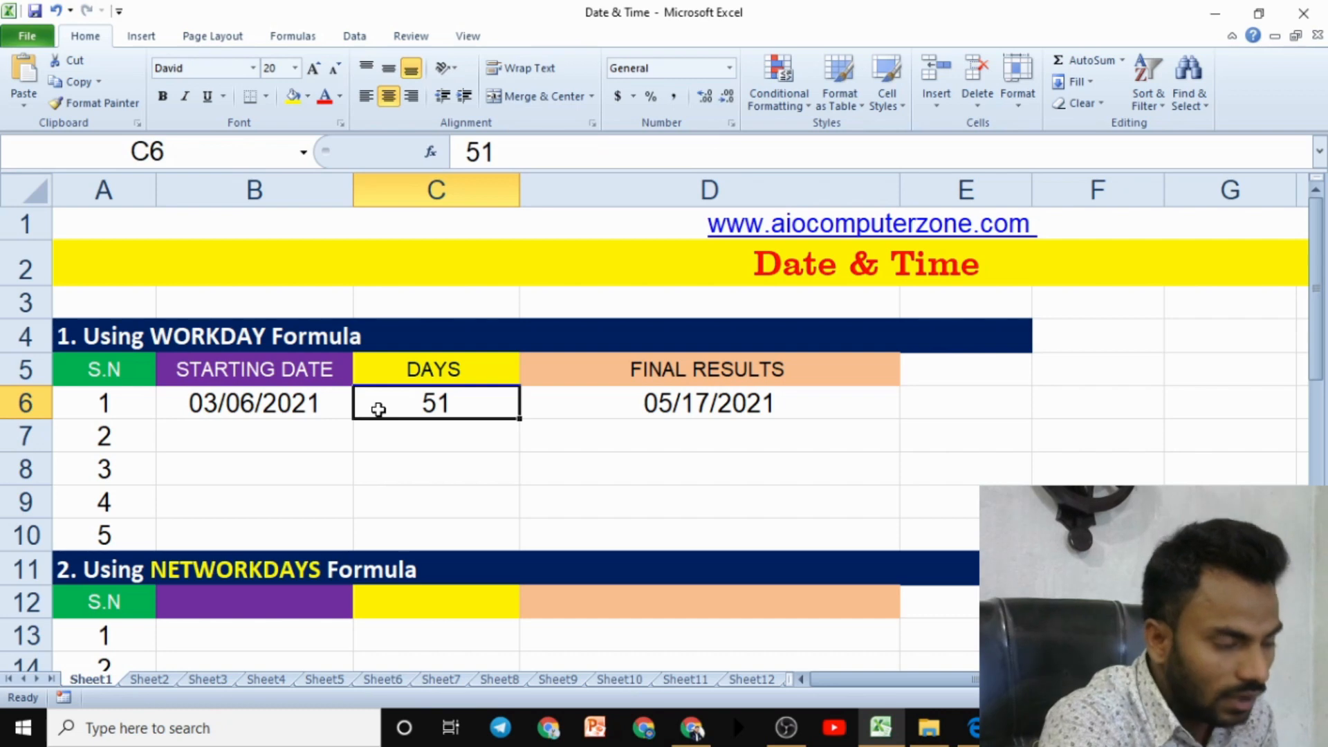
{"action": "left_click", "coordinate": [621, 409]}
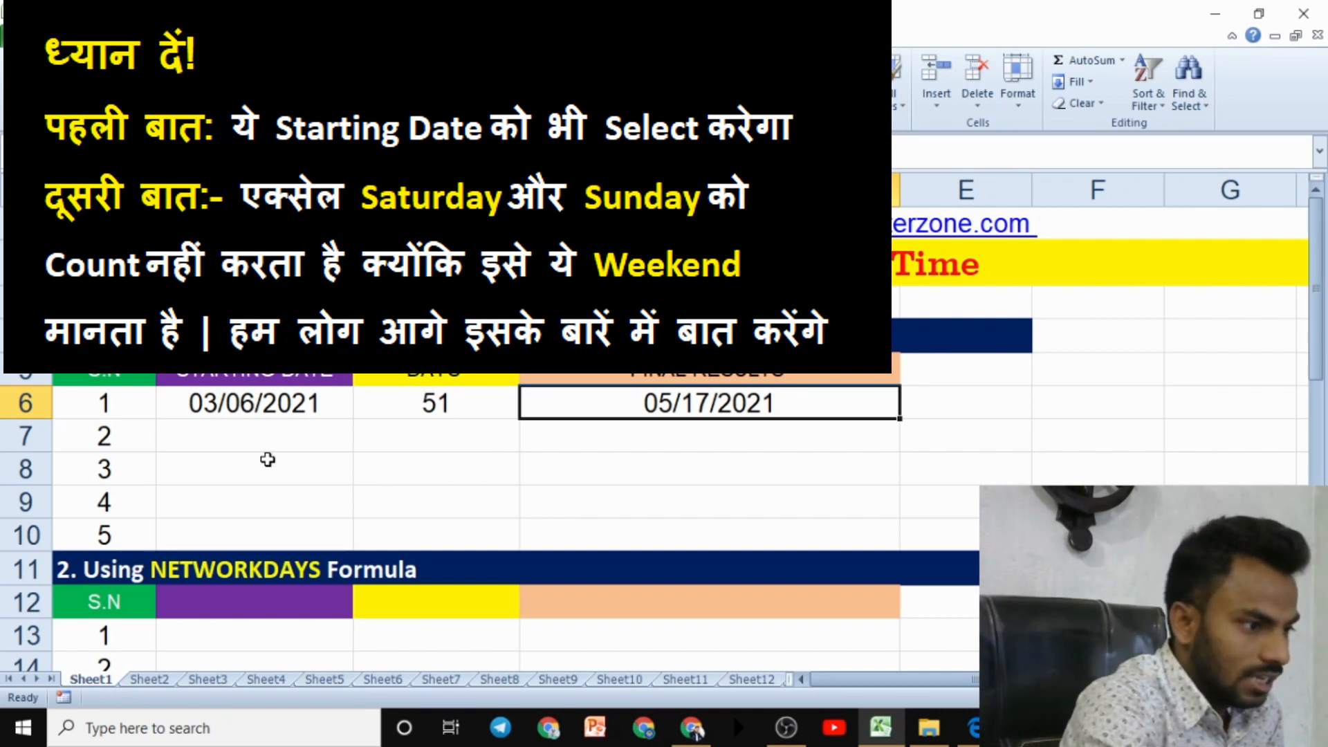
Fill in the second row with the starting date 03/7/2021 in cell B7 and 144 days in cell C7.
{"action": "left_click", "coordinate": [248, 439]}
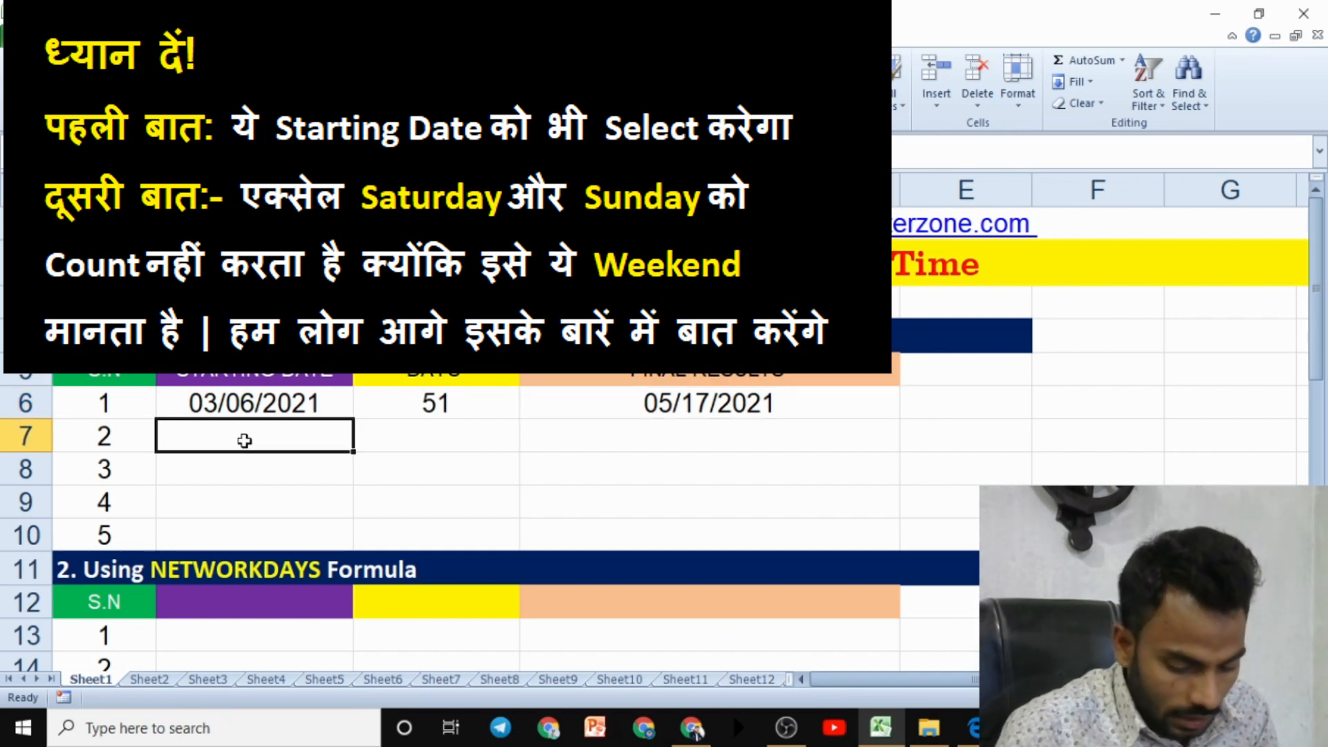
{"action": "type", "text": "0"}
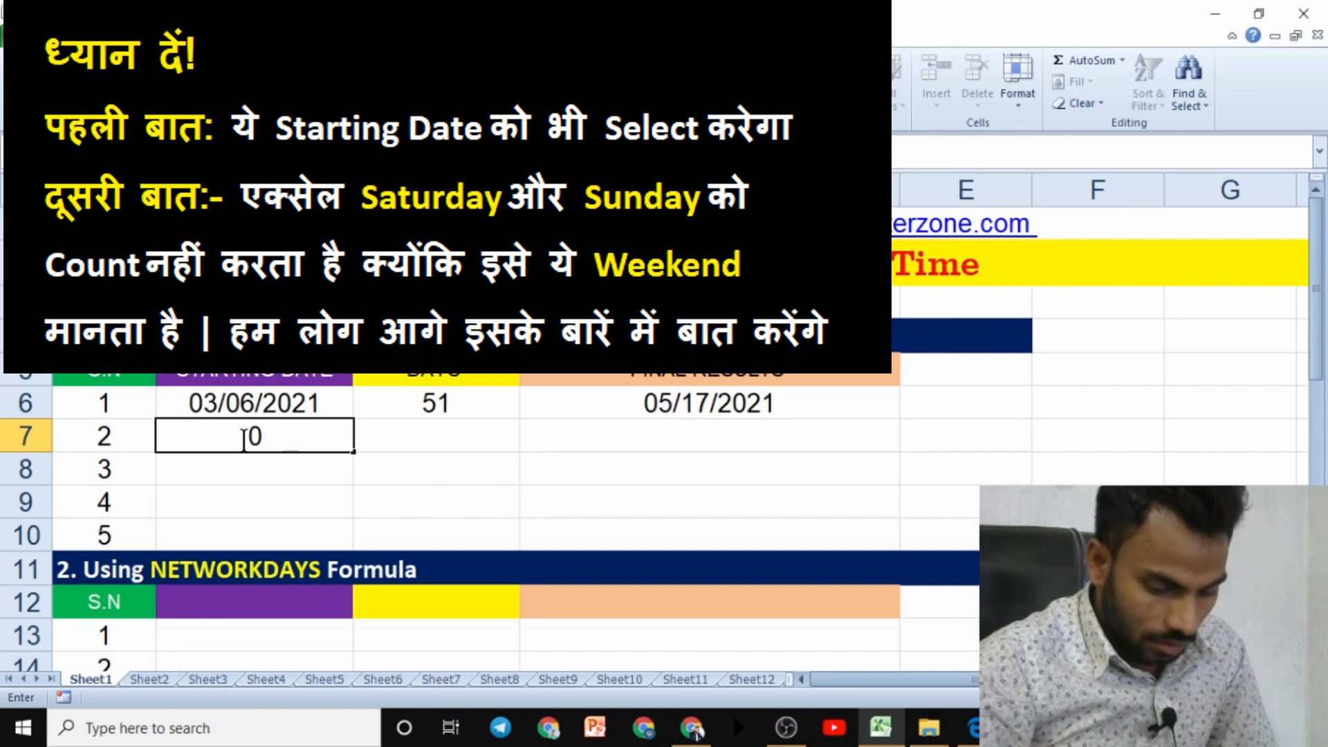
{"action": "type", "text": "3/"}
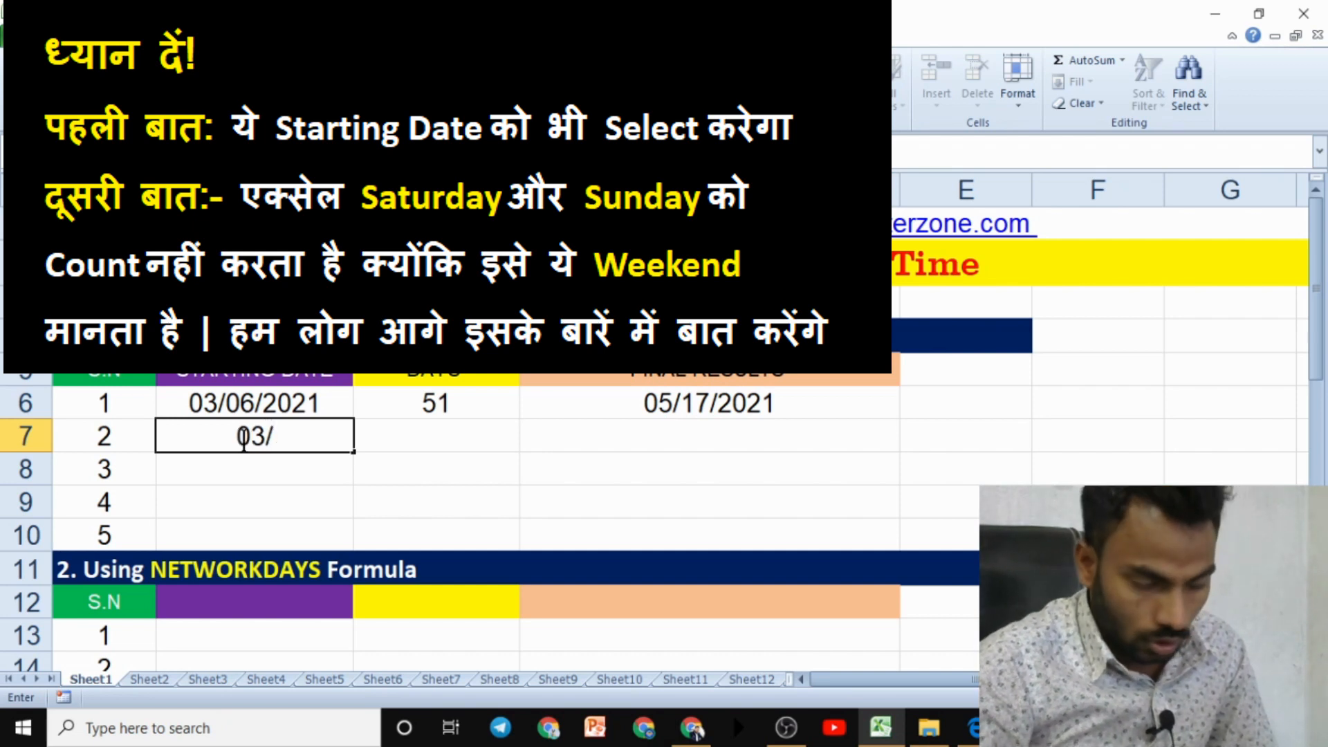
{"action": "type", "text": "07"}
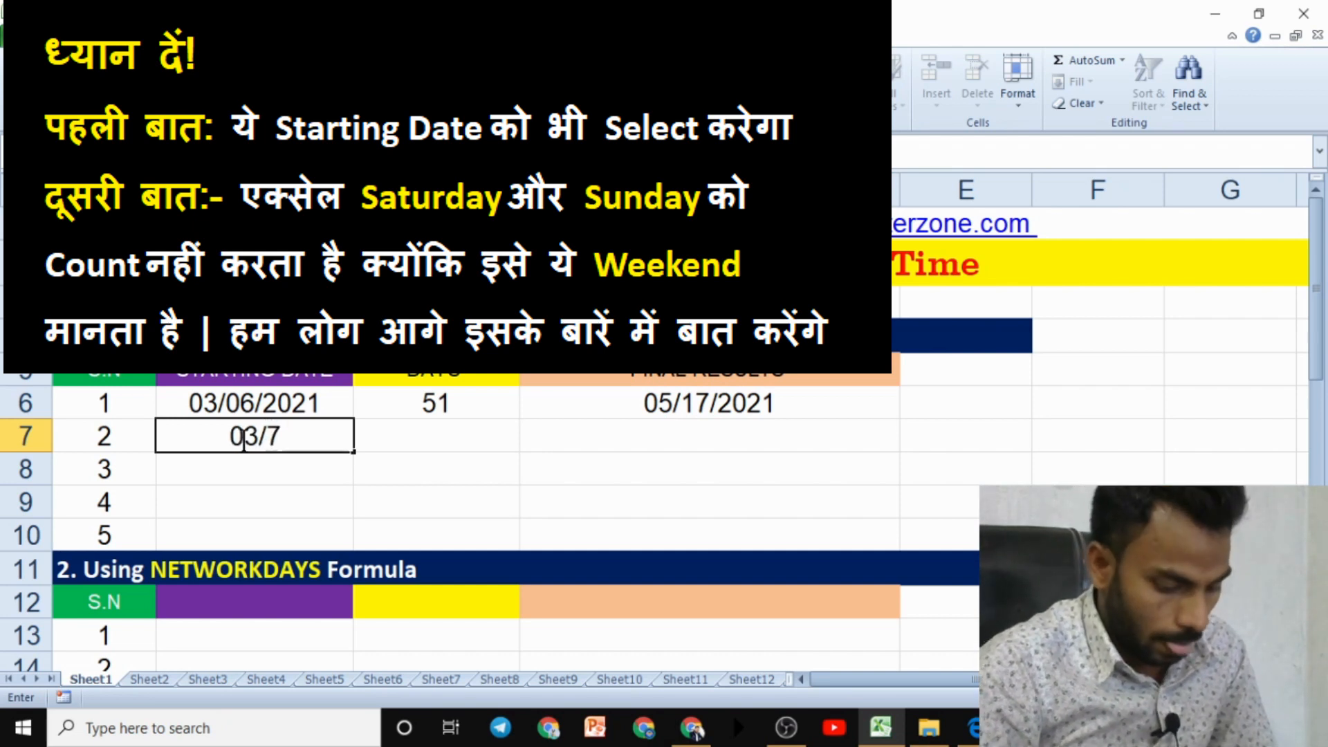
{"action": "type", "text": "/2021"}
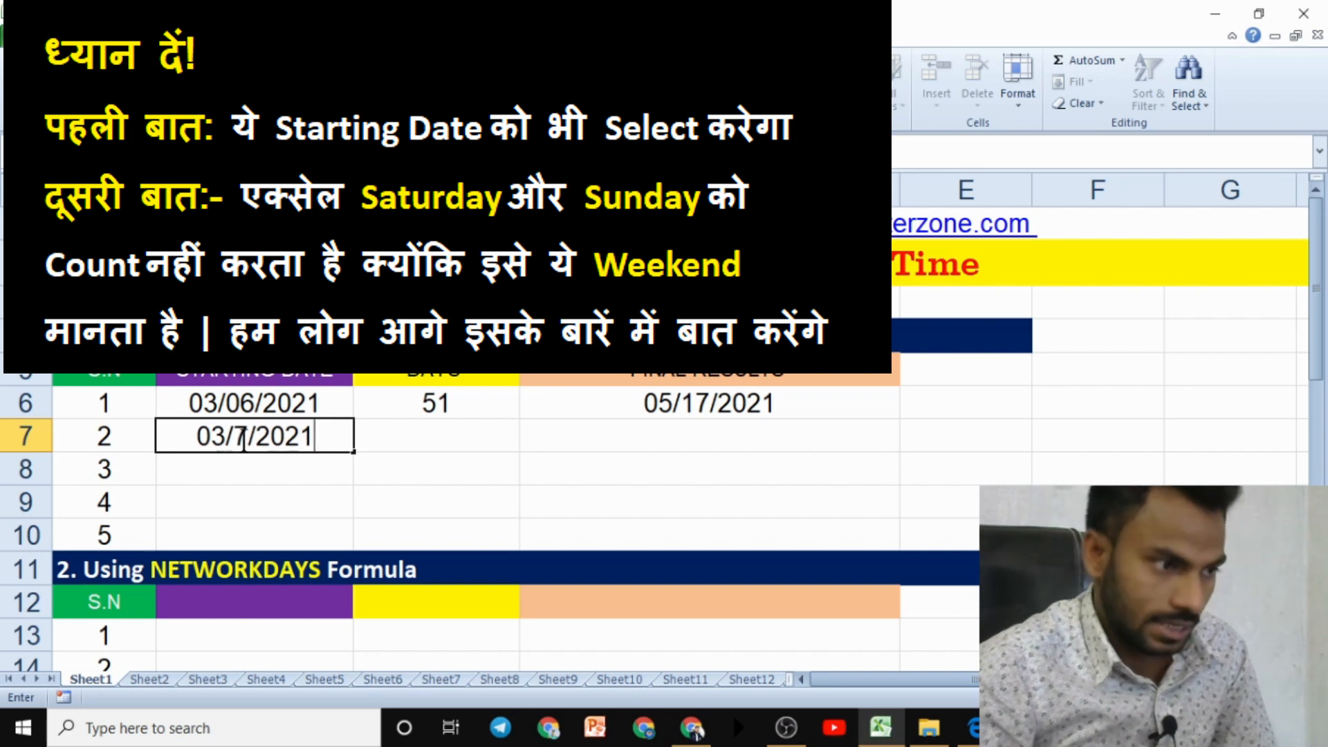
{"action": "key", "text": "Tab"}
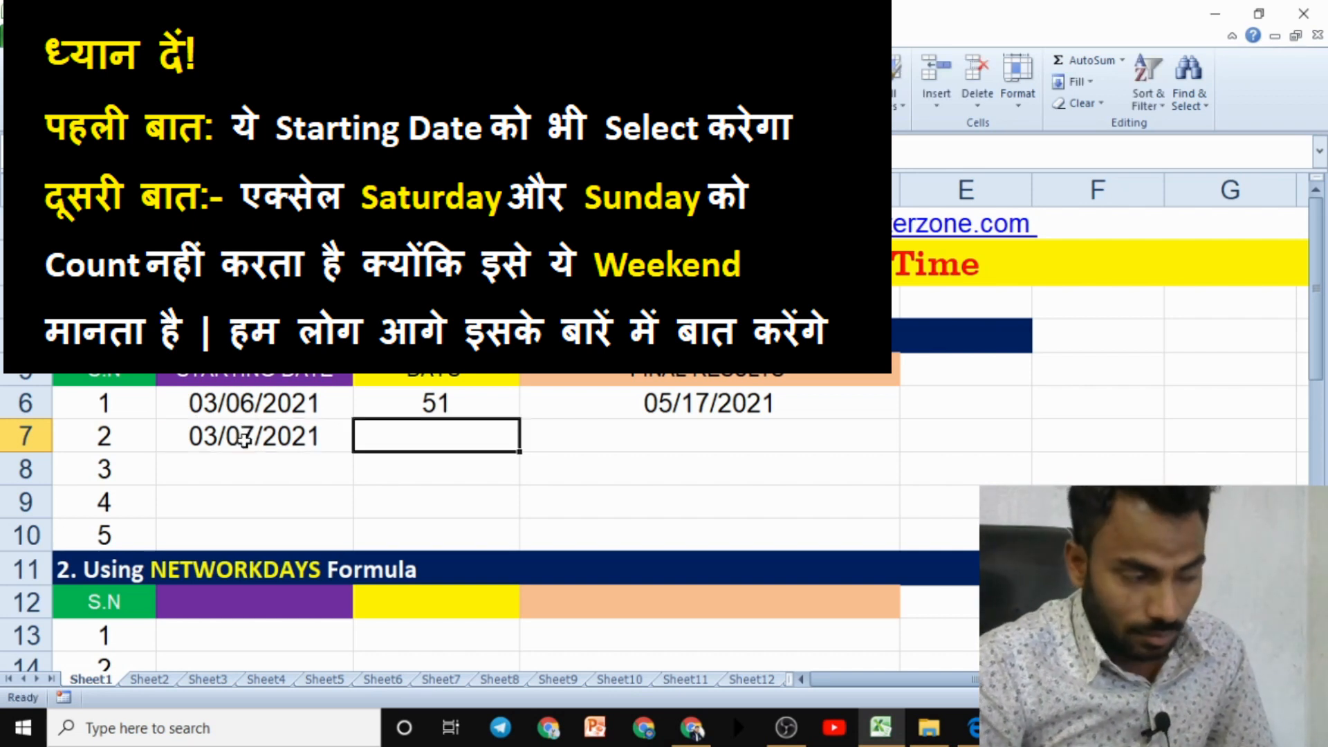
{"action": "type", "text": "144"}
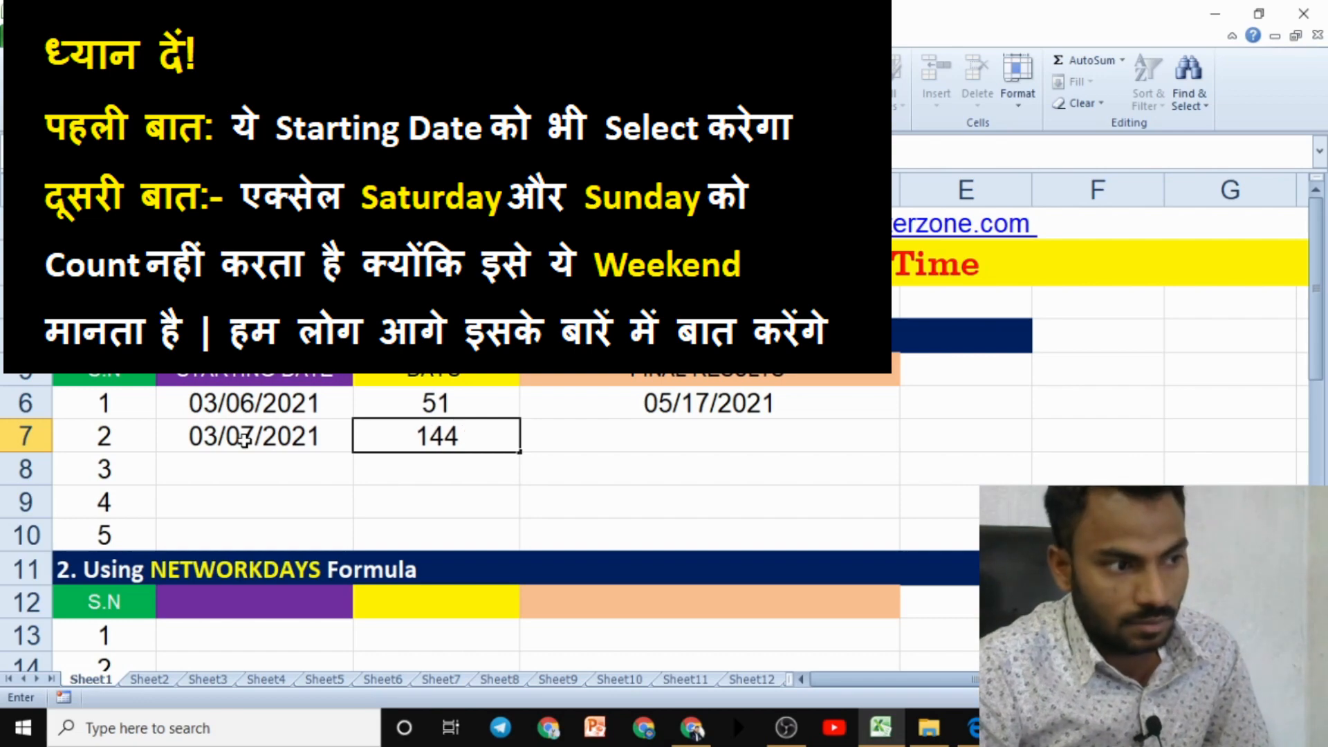
{"action": "key", "text": "Tab"}
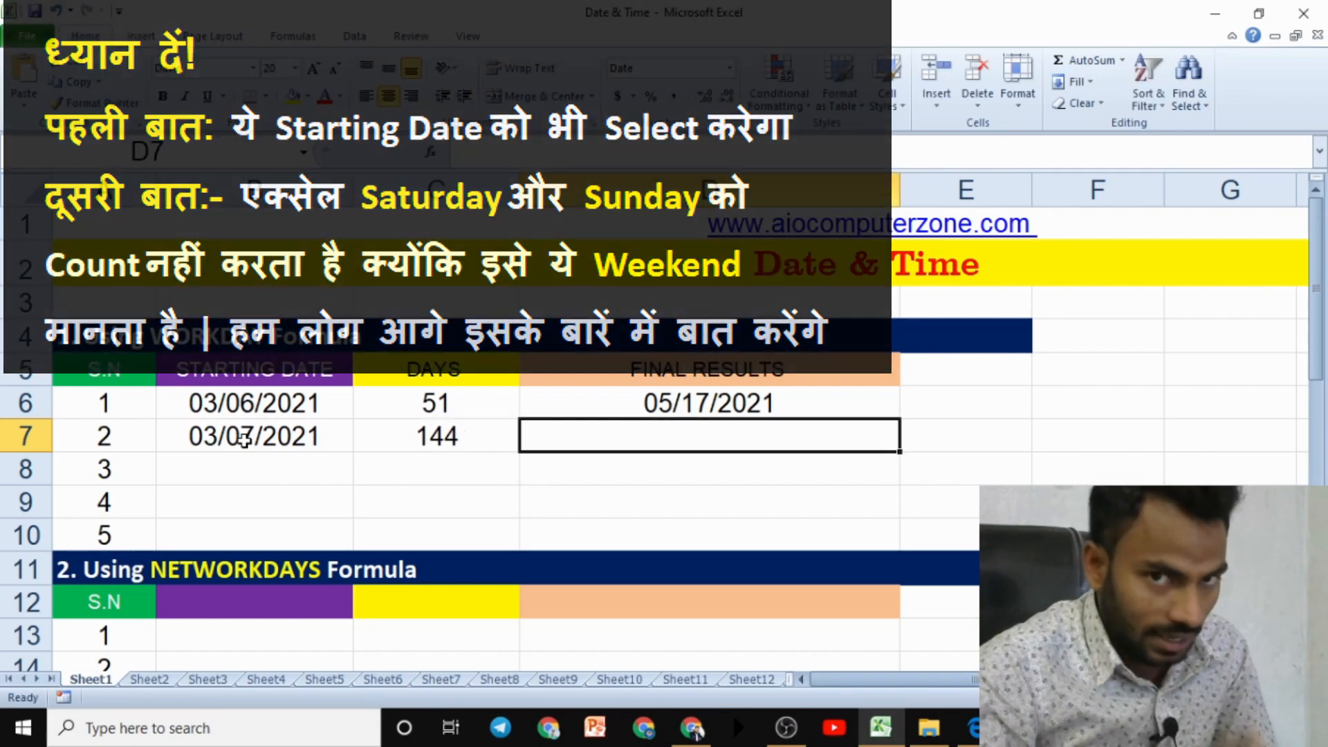
Calculate the second final result in cell D7 with the formula =WORKDAY(B7,C7).
{"action": "type", "text": "=WOR"}
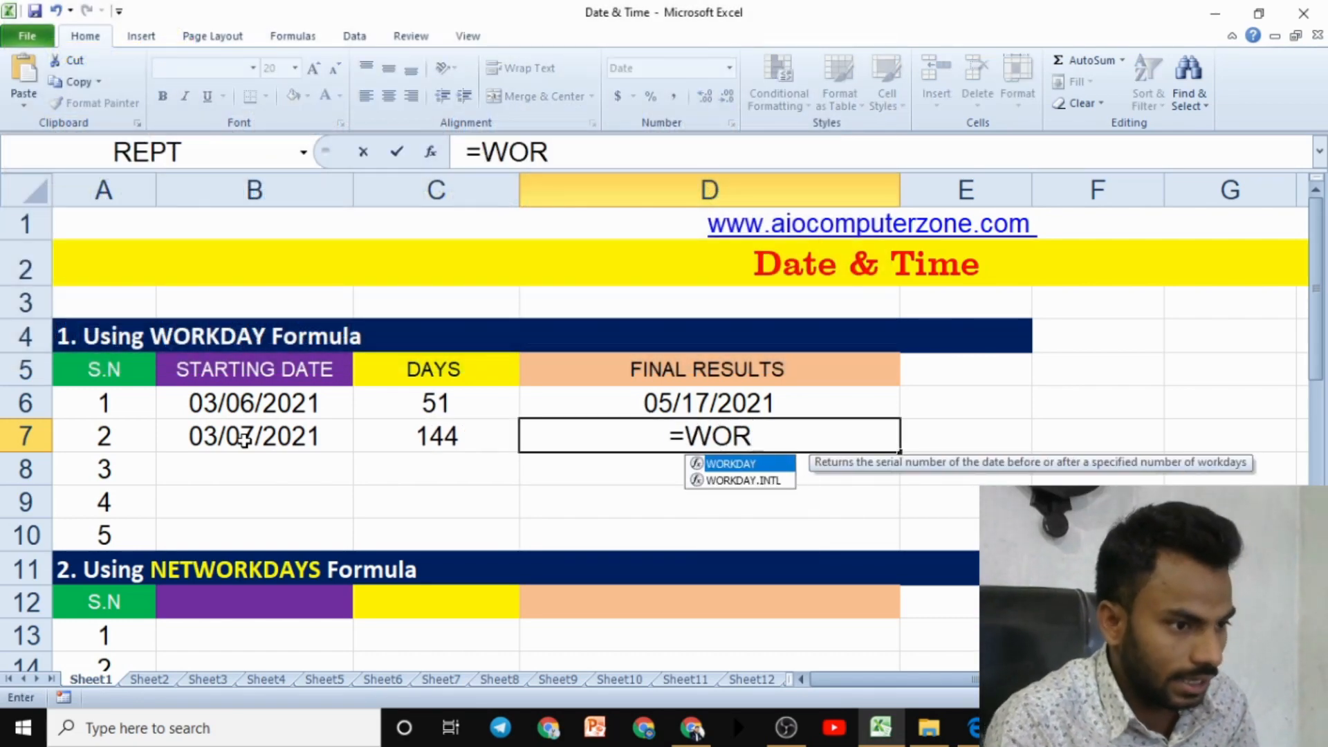
{"action": "key", "text": "Tab"}
{"action": "left_click", "coordinate": [232, 432]}
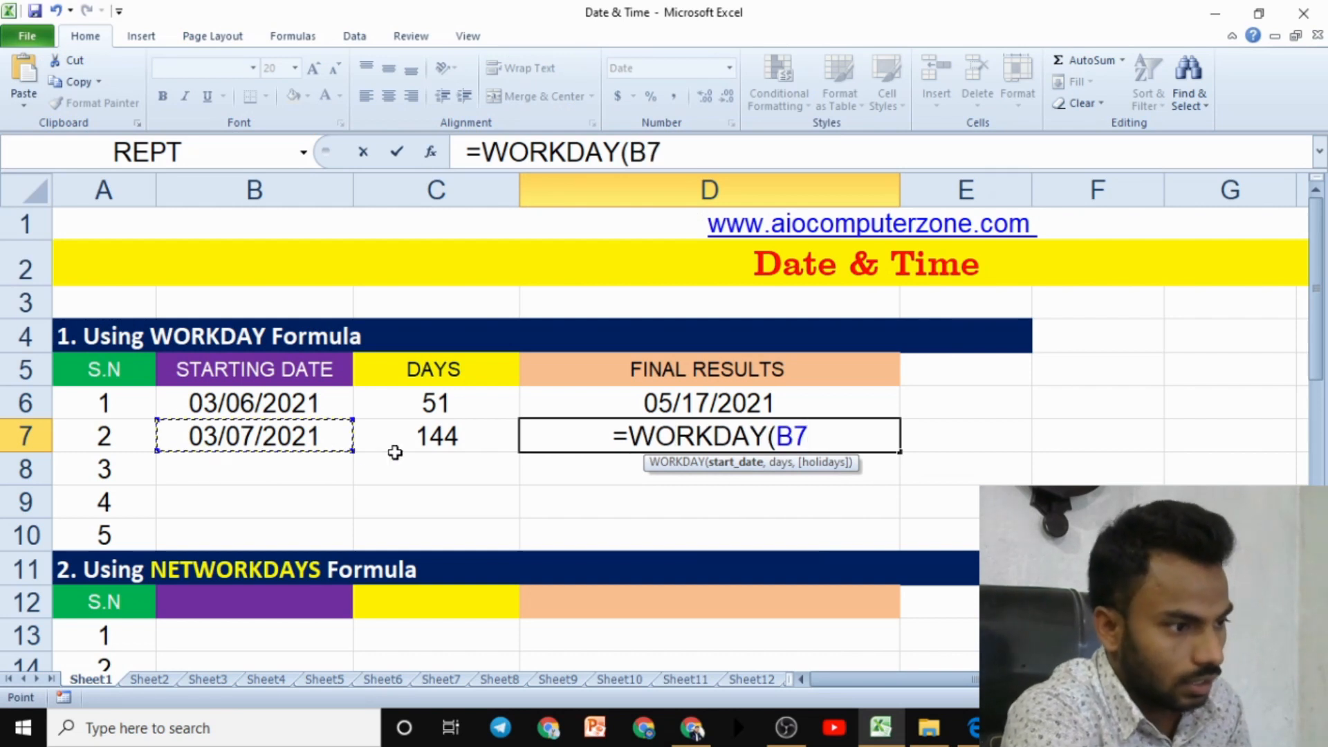
{"action": "type", "text": ","}
{"action": "left_click", "coordinate": [428, 436]}
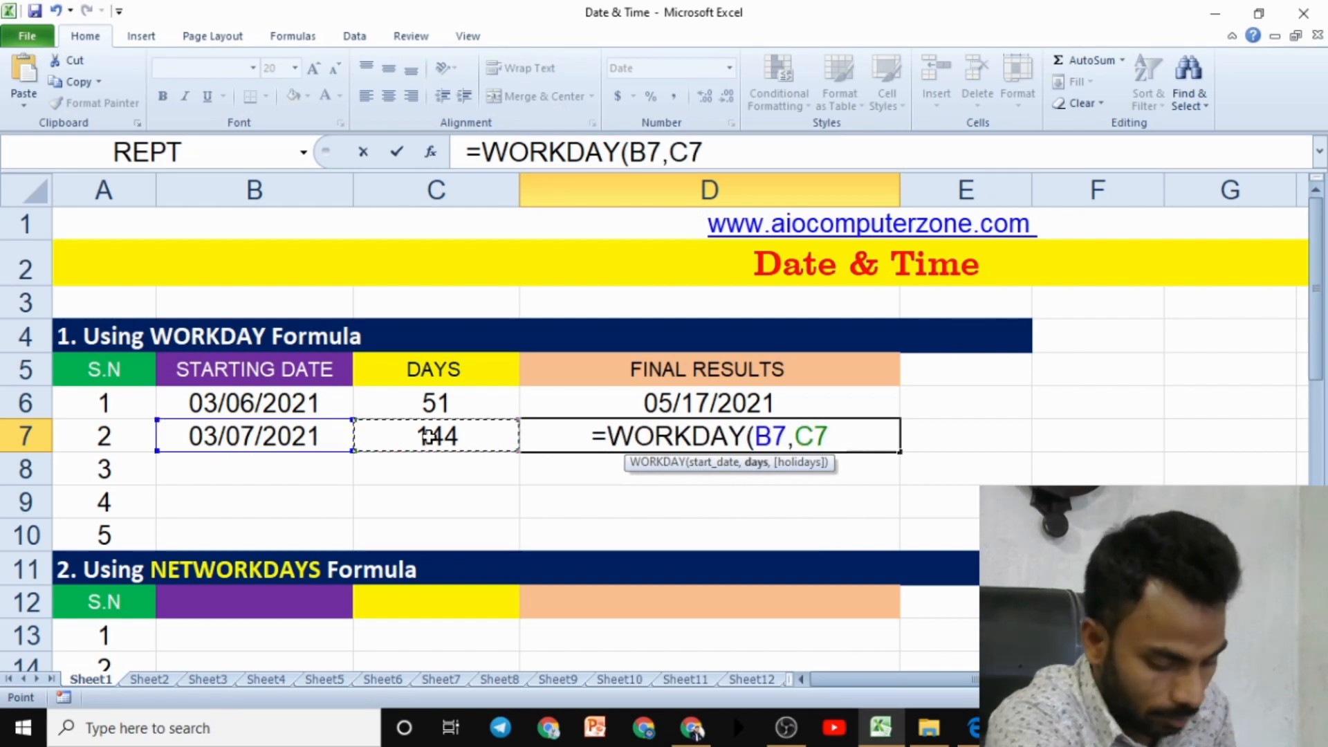
{"action": "type", "text": ")"}
{"action": "key", "text": "Return"}
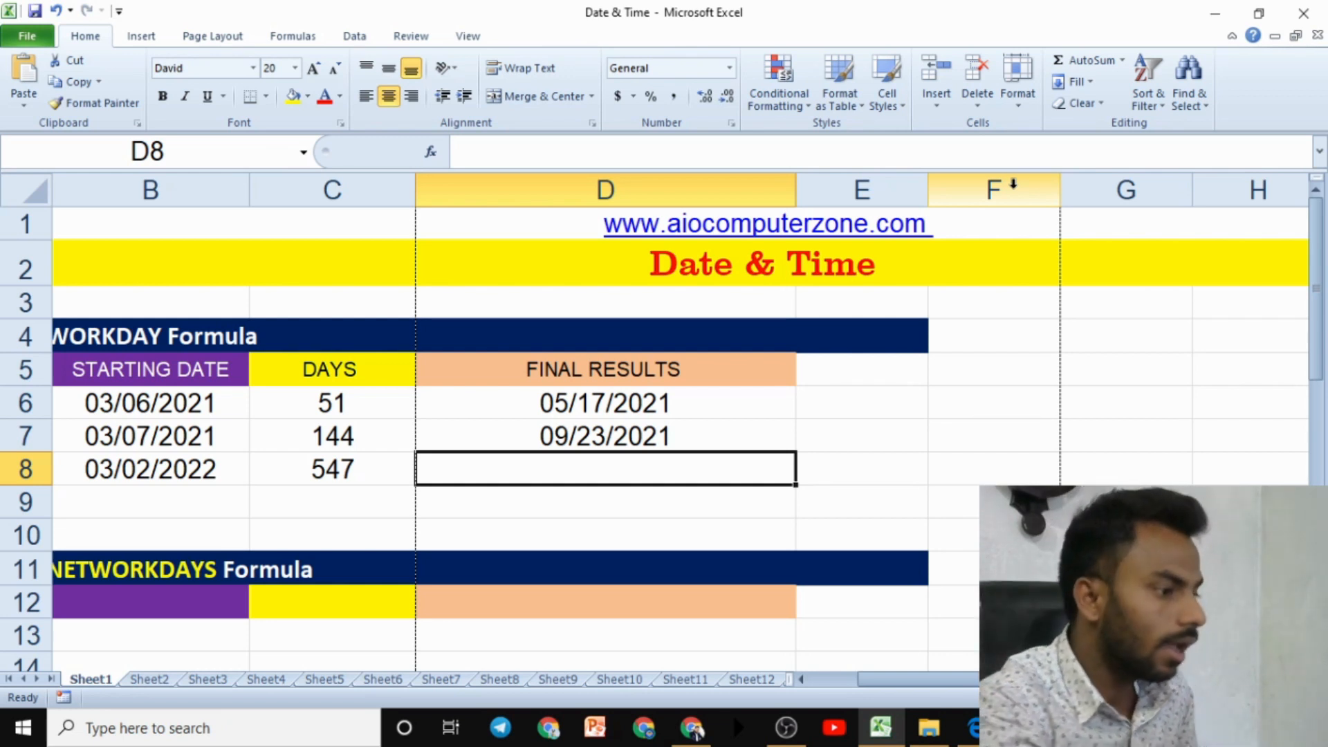
Calculate the third final result in cell D8 with the formula =WORKDAY(B8,C8).
{"action": "left_click", "coordinate": [128, 470]}
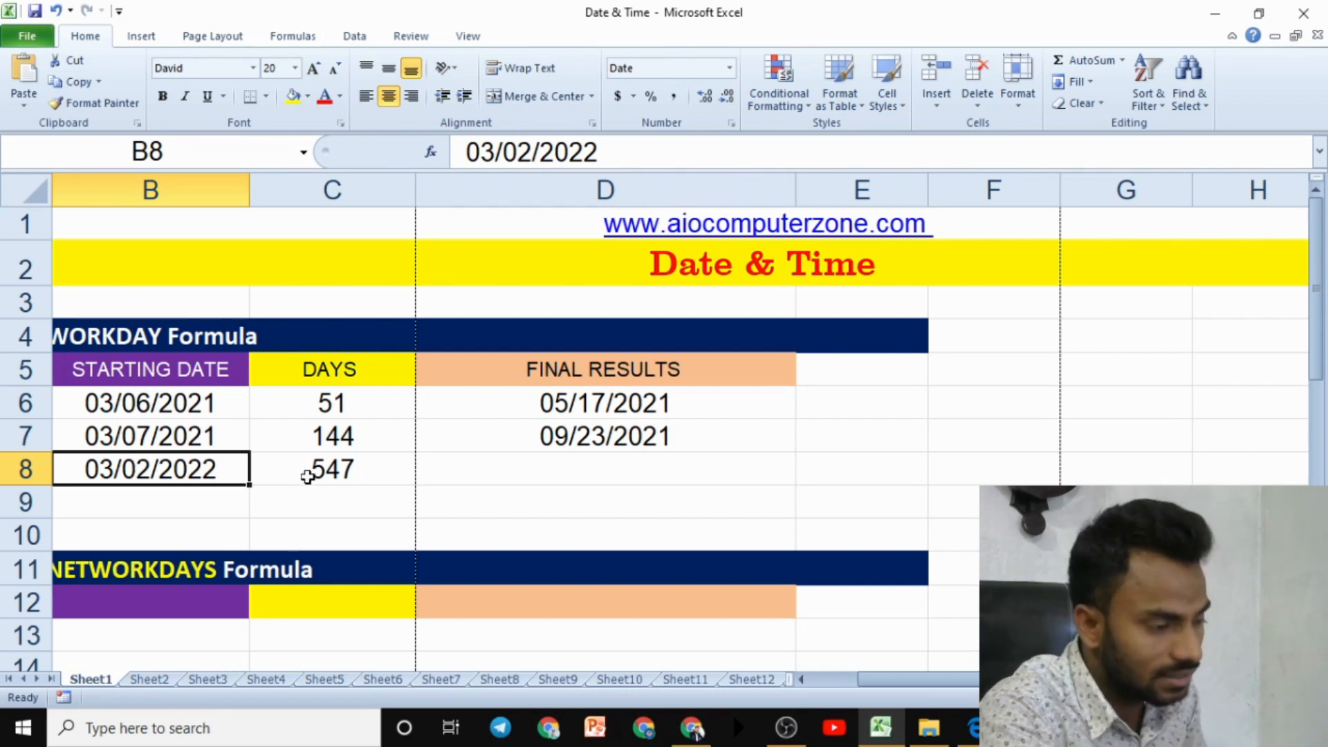
{"action": "left_click", "coordinate": [513, 473]}
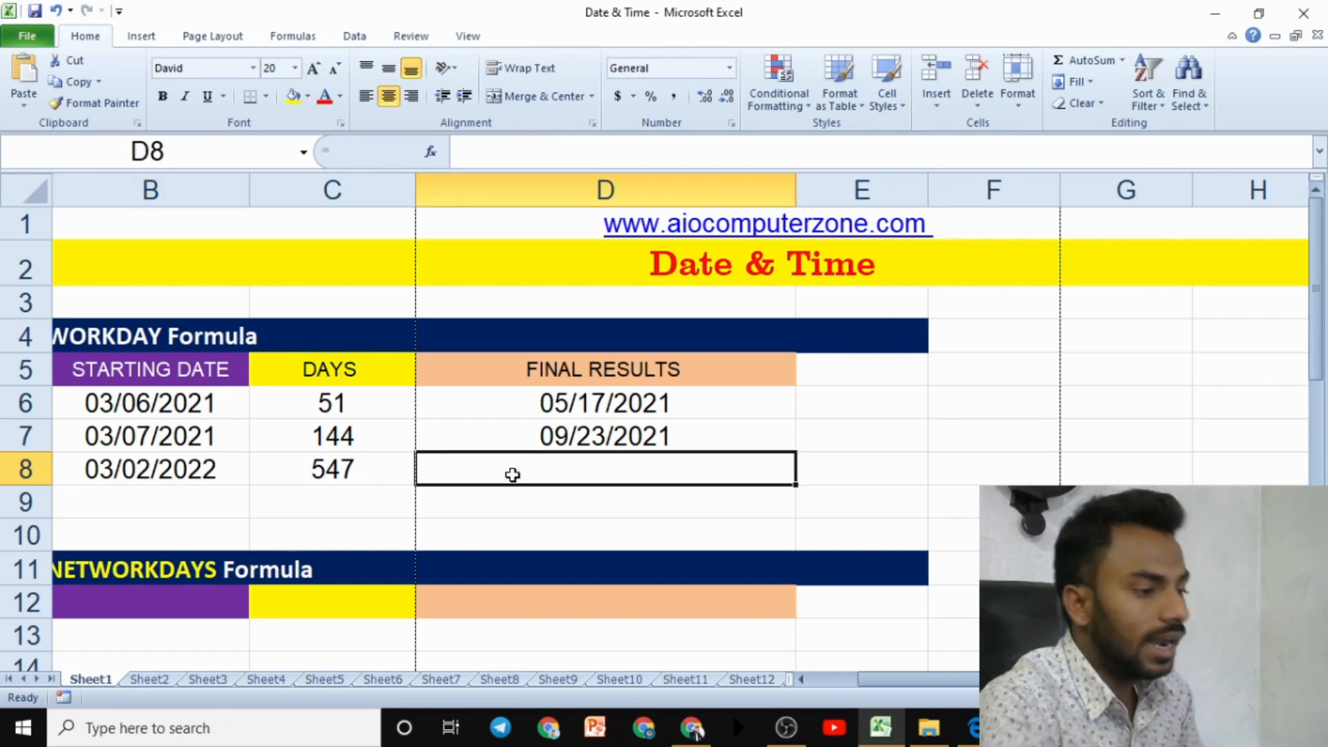
{"action": "type", "text": "=WO"}
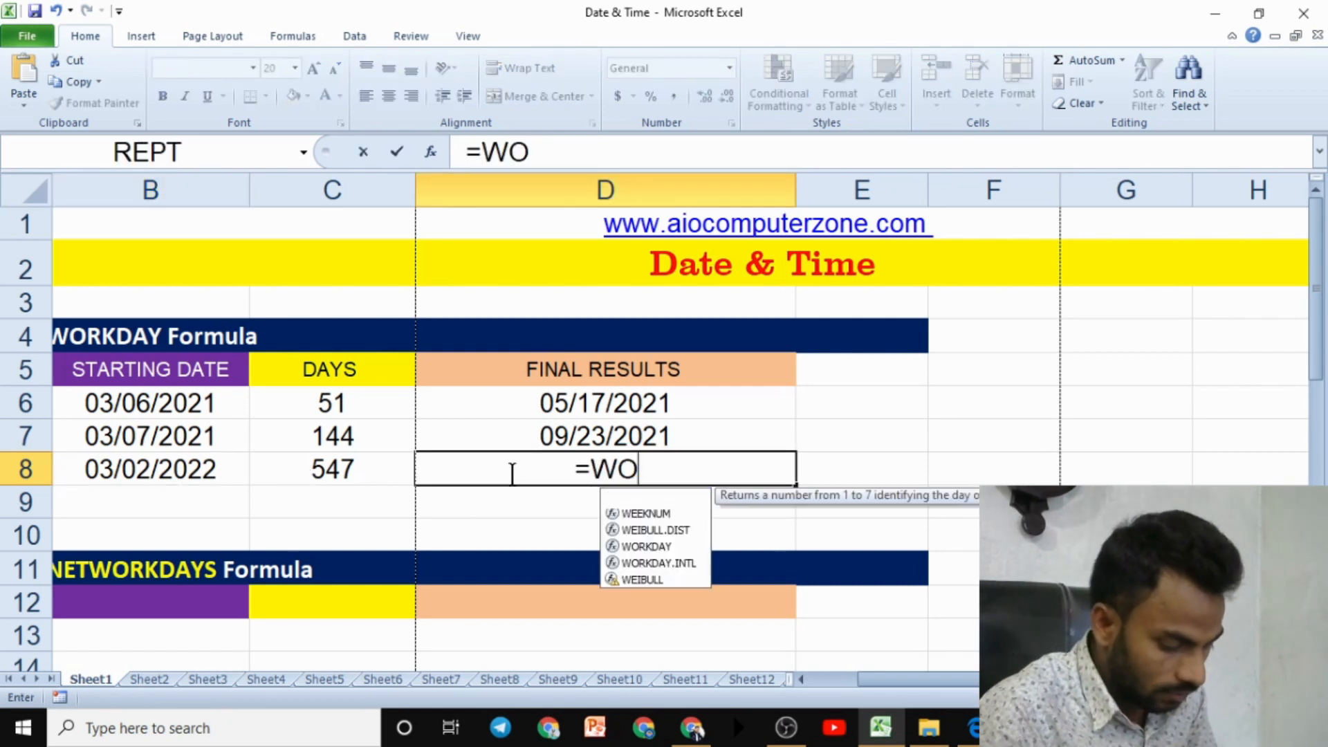
{"action": "type", "text": "R"}
{"action": "key", "text": "Tab"}
{"action": "left_click", "coordinate": [147, 471]}
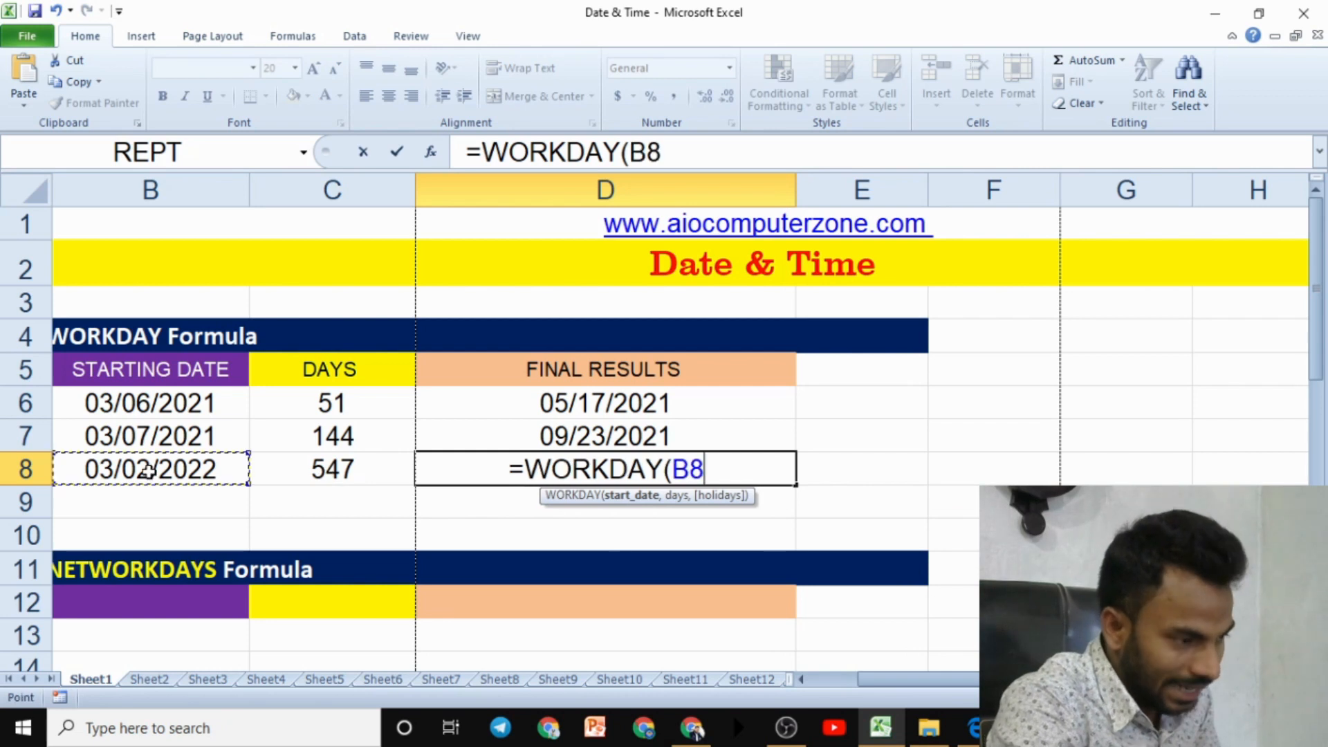
{"action": "type", "text": ","}
{"action": "left_click", "coordinate": [276, 471]}
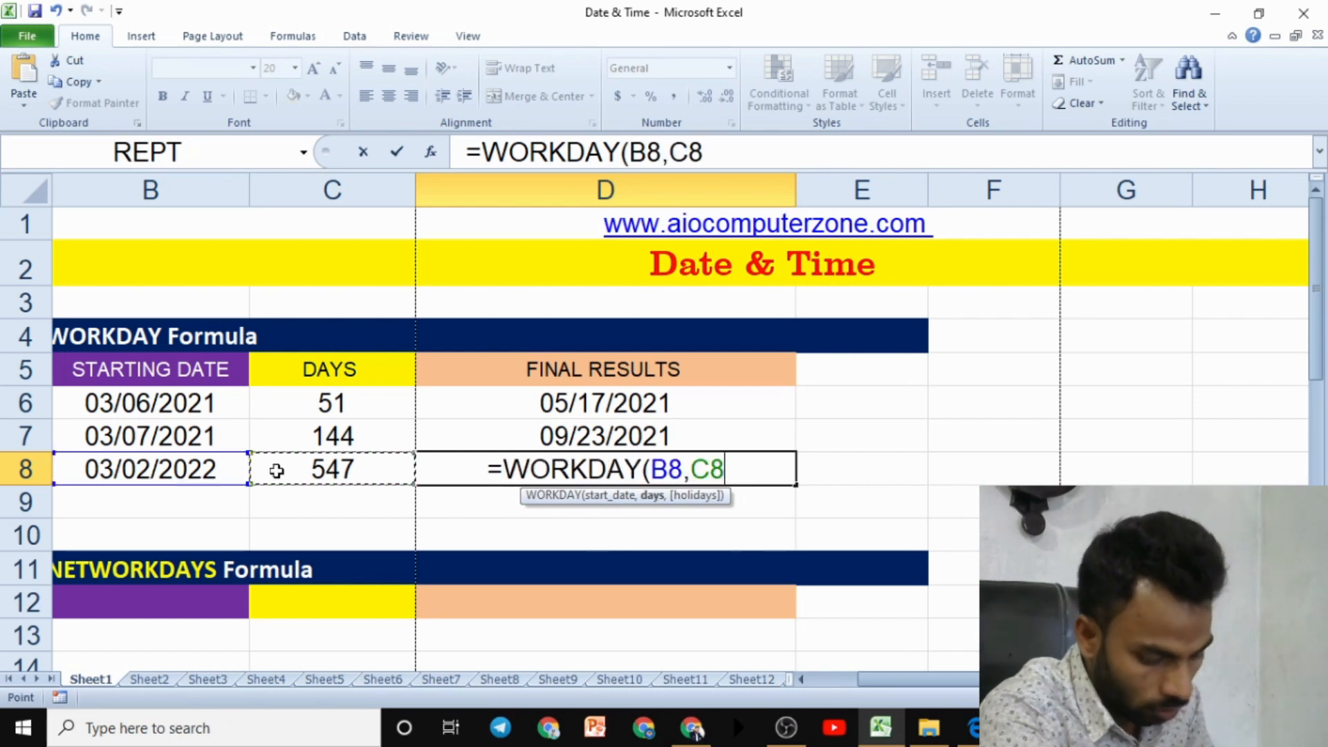
{"action": "type", "text": ")"}
{"action": "key", "text": "Return"}
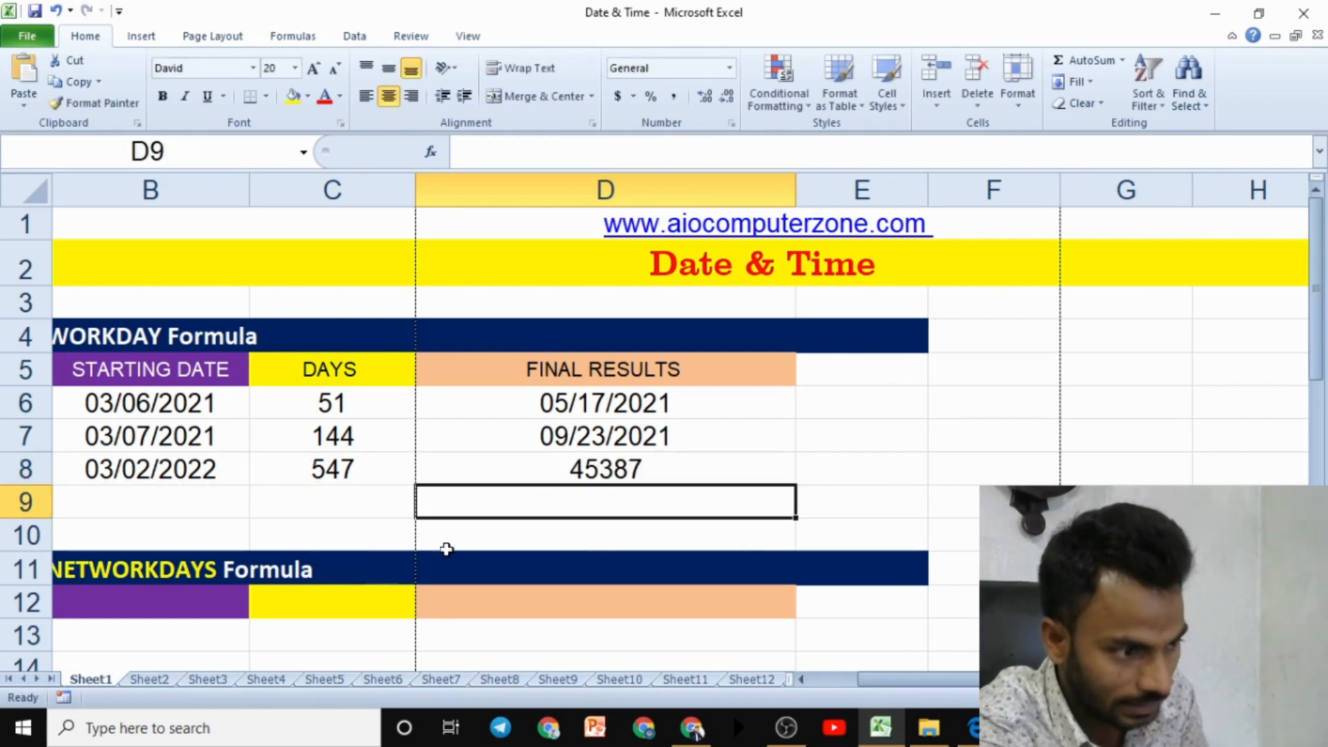
Try the Currency, Number and Long Date formats on the third final result in cell D8.
{"action": "left_click", "coordinate": [634, 471]}
{"action": "left_click_drag", "start_coordinate": [939, 680], "coordinate": [883, 692]}
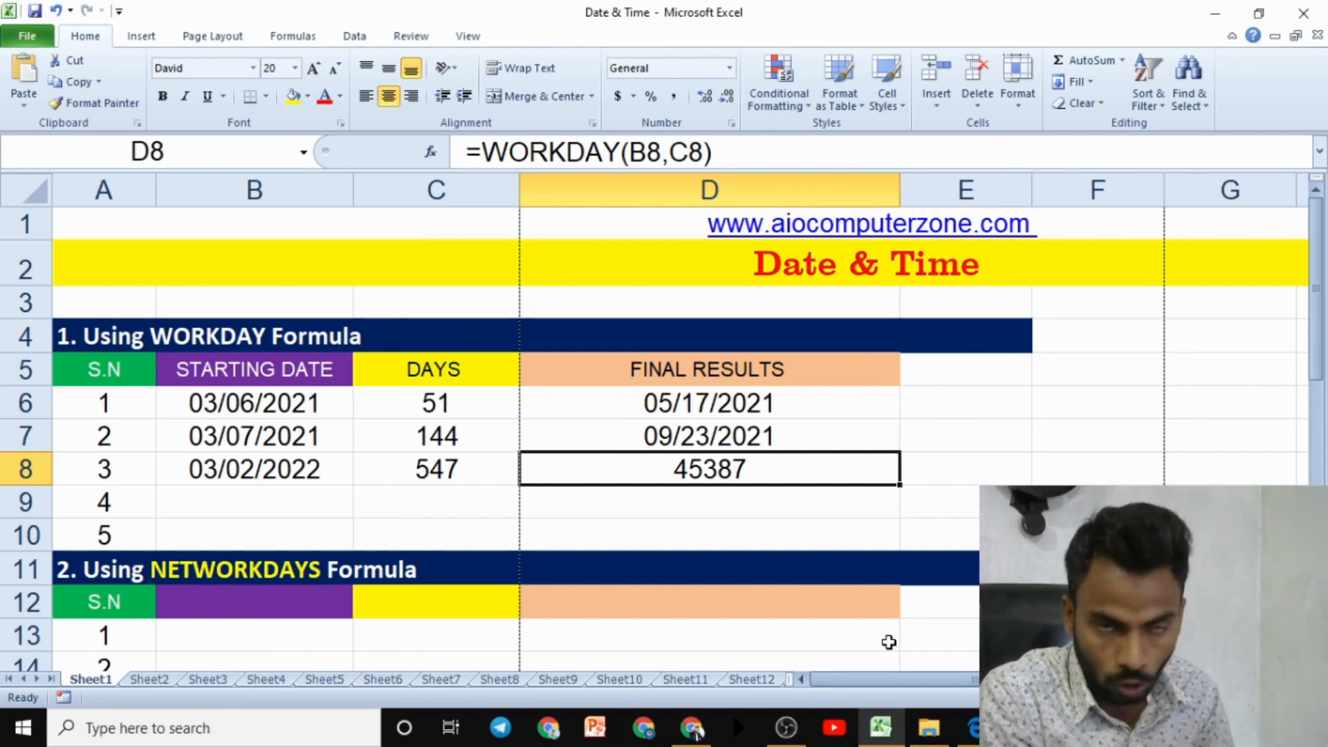
{"action": "left_click", "coordinate": [790, 411]}
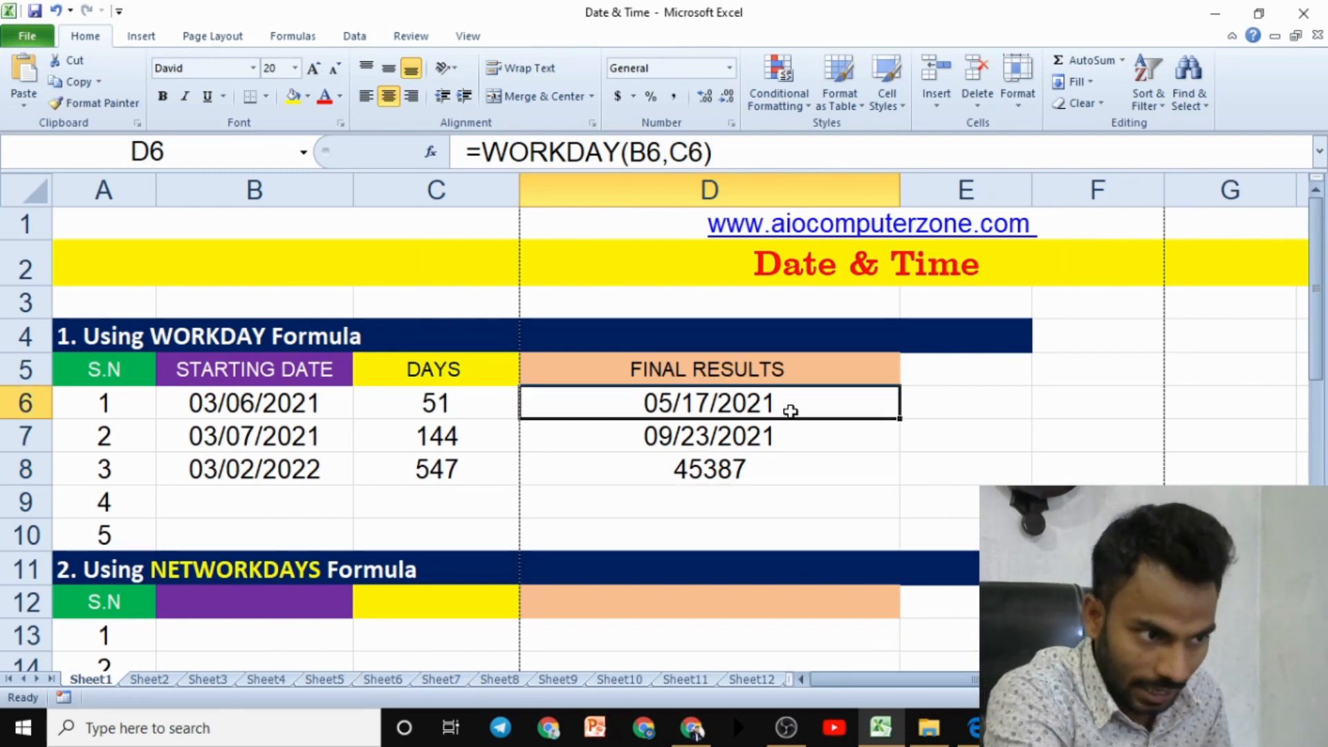
{"action": "left_click", "coordinate": [750, 475]}
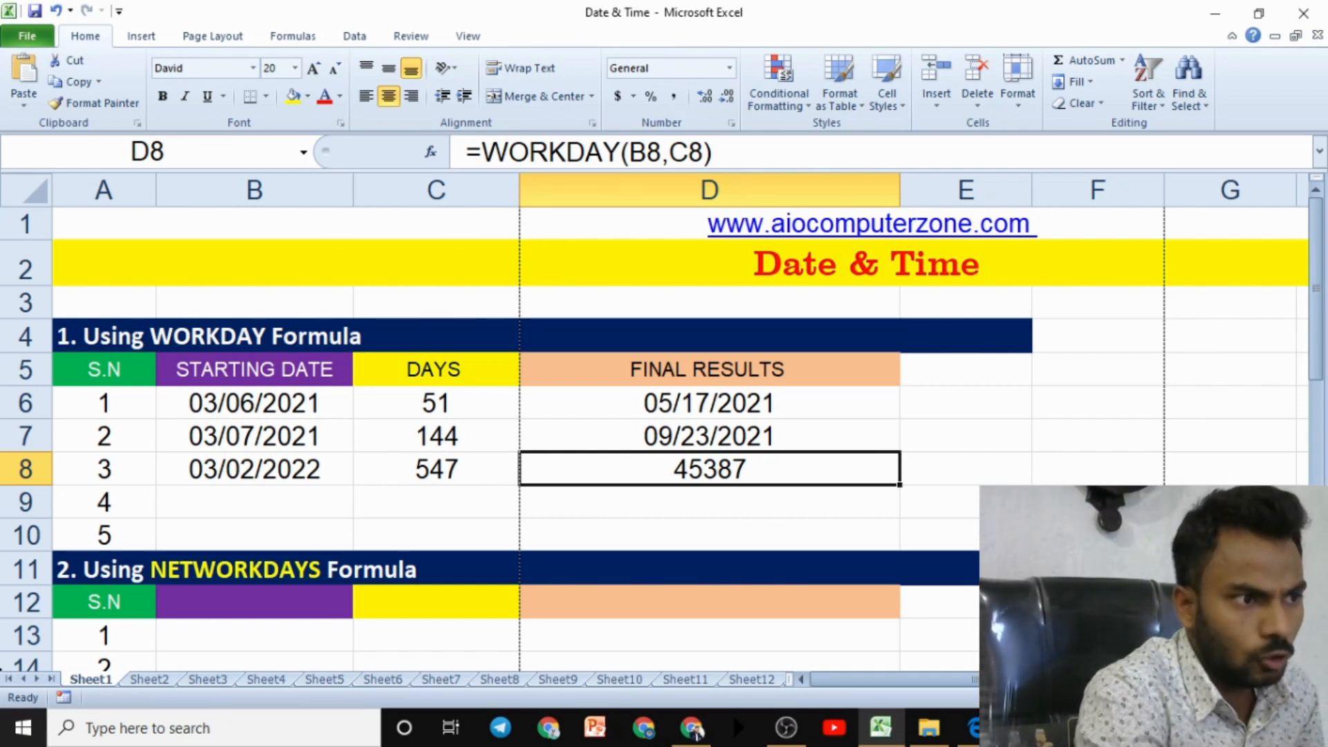
{"action": "left_click", "coordinate": [729, 67]}
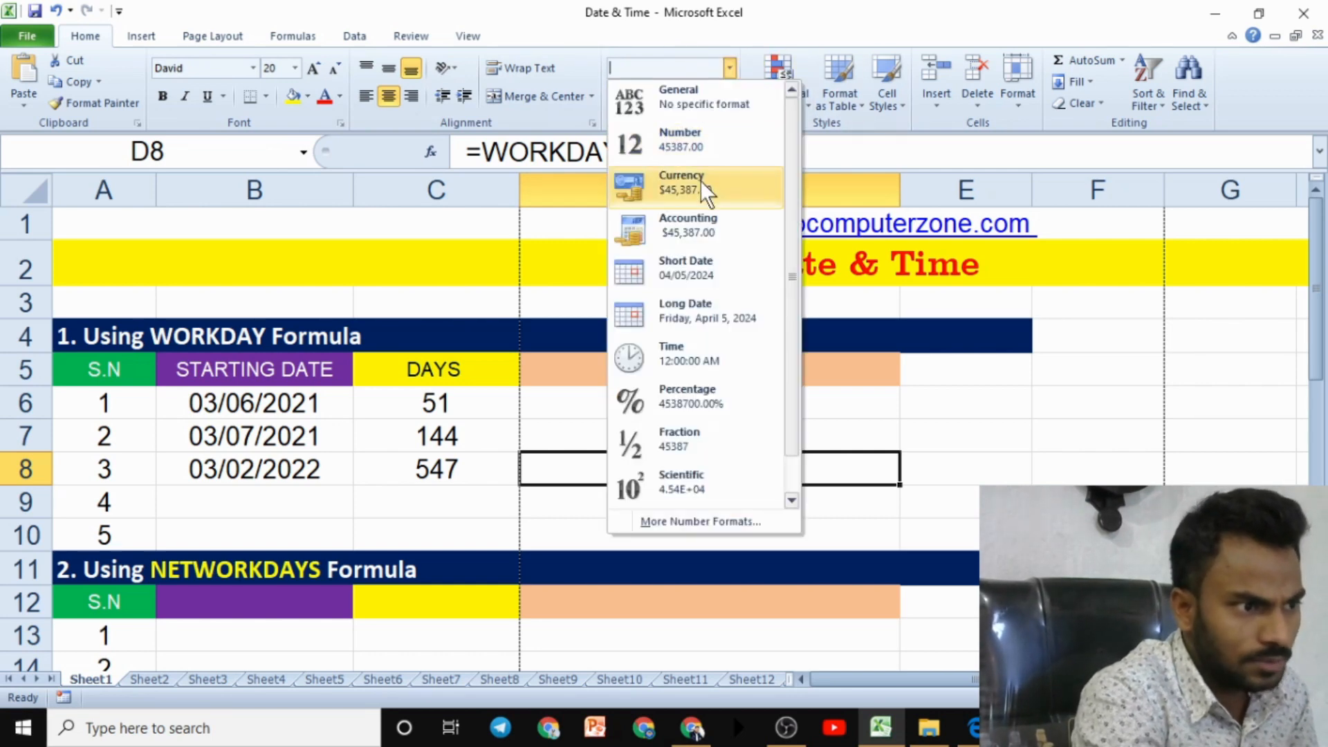
{"action": "left_click", "coordinate": [702, 183]}
{"action": "left_click", "coordinate": [729, 67]}
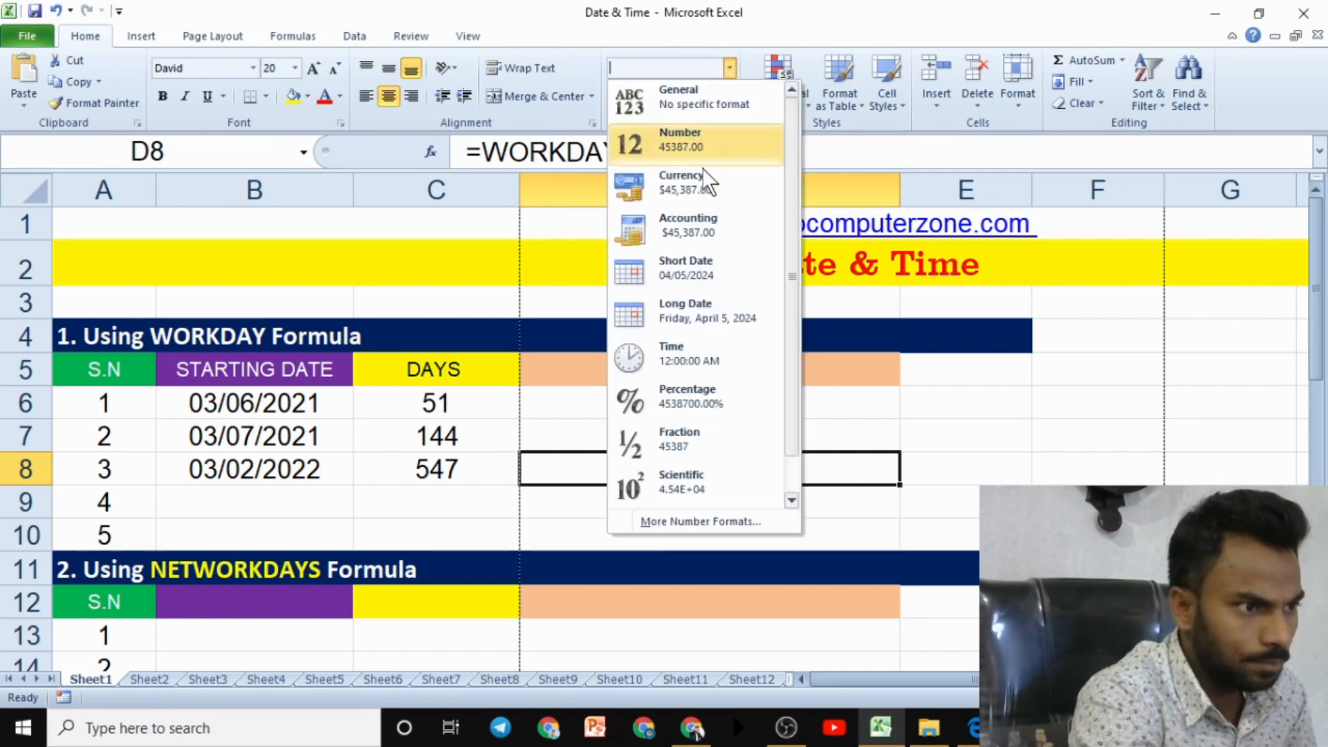
{"action": "left_click", "coordinate": [690, 148]}
{"action": "left_click", "coordinate": [730, 68]}
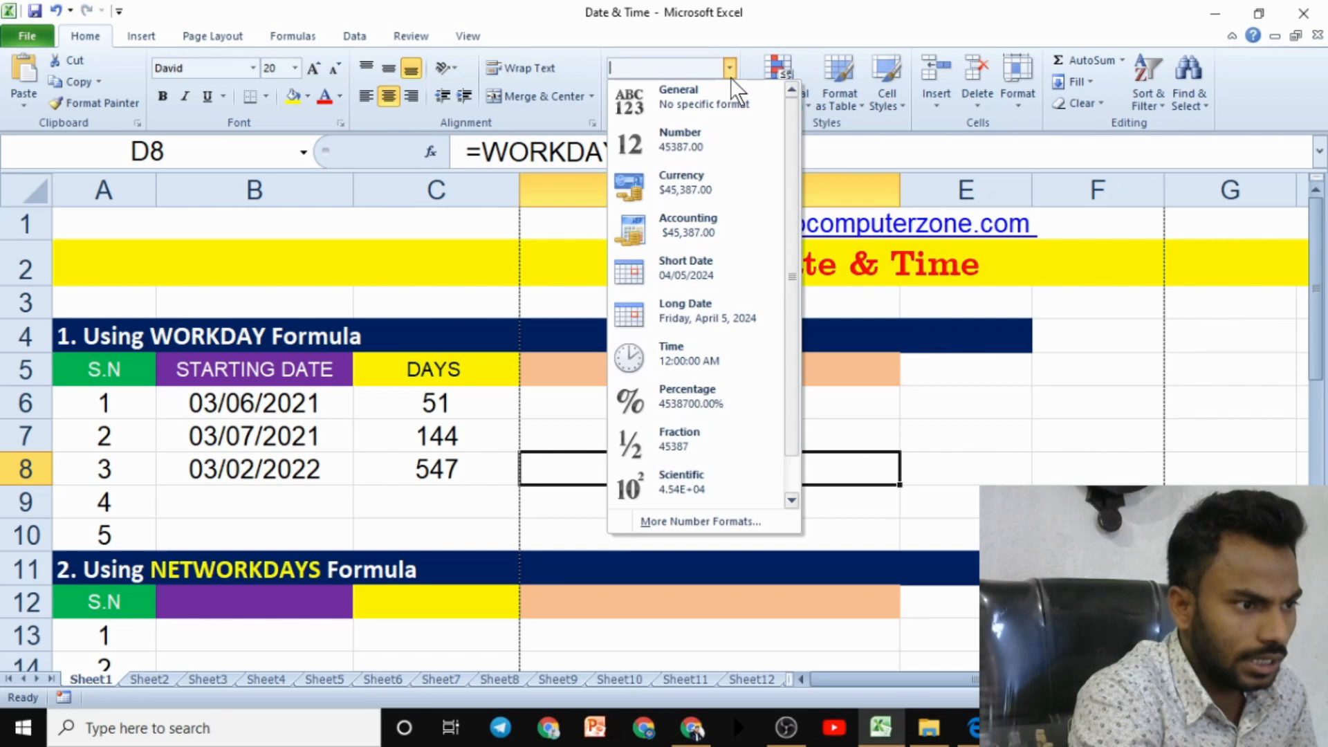
{"action": "left_click", "coordinate": [707, 313]}
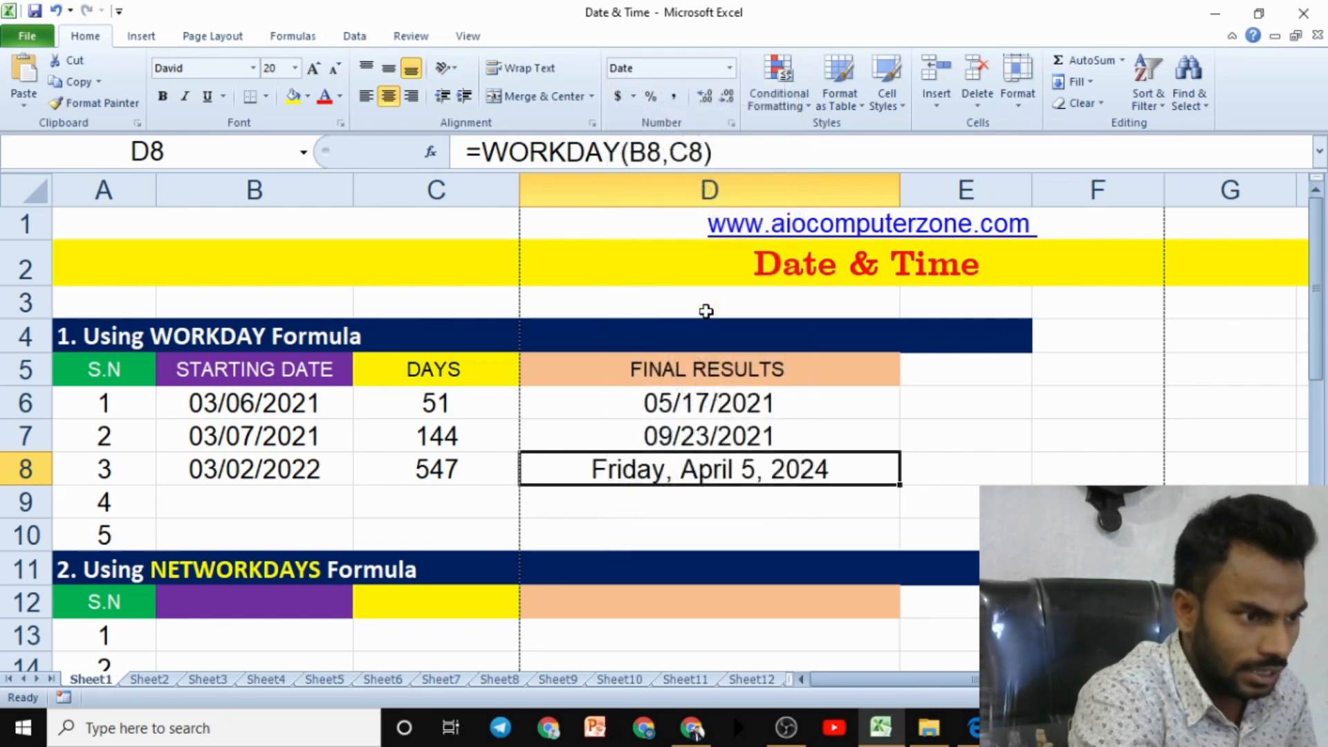
Try the Fraction format on cell D8 and return the cell to the General format.
{"action": "left_click", "coordinate": [729, 68]}
{"action": "left_click", "coordinate": [712, 429]}
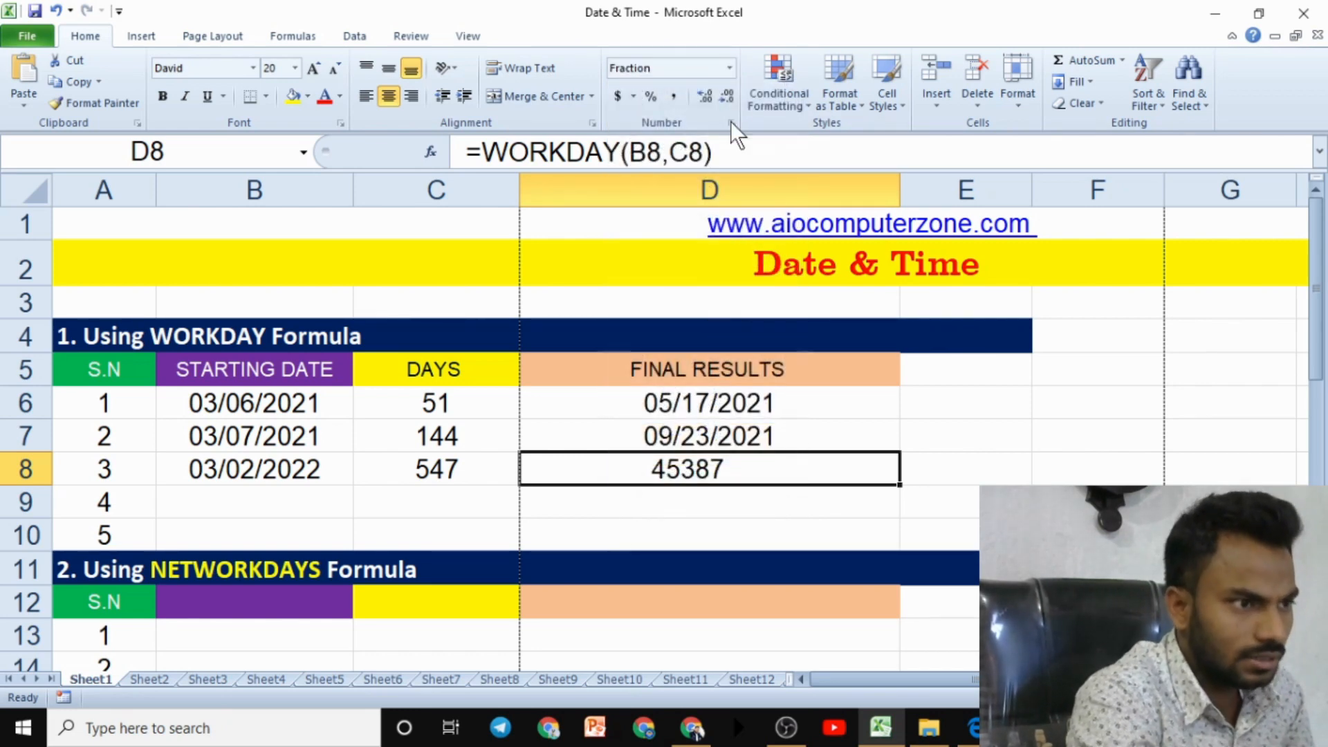
{"action": "left_click", "coordinate": [730, 68]}
{"action": "left_click", "coordinate": [699, 103]}
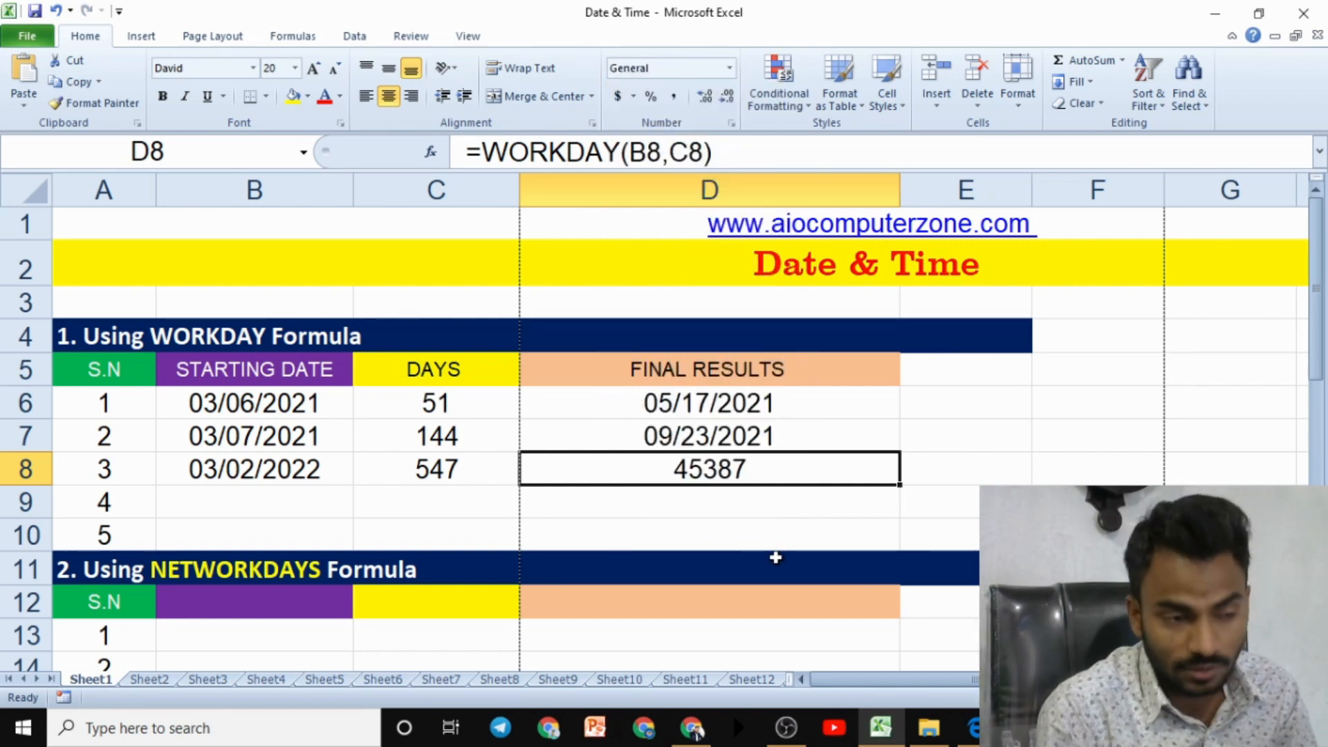
Apply the Long Date format to cell D8 again and reset it to General.
{"action": "left_click", "coordinate": [730, 68]}
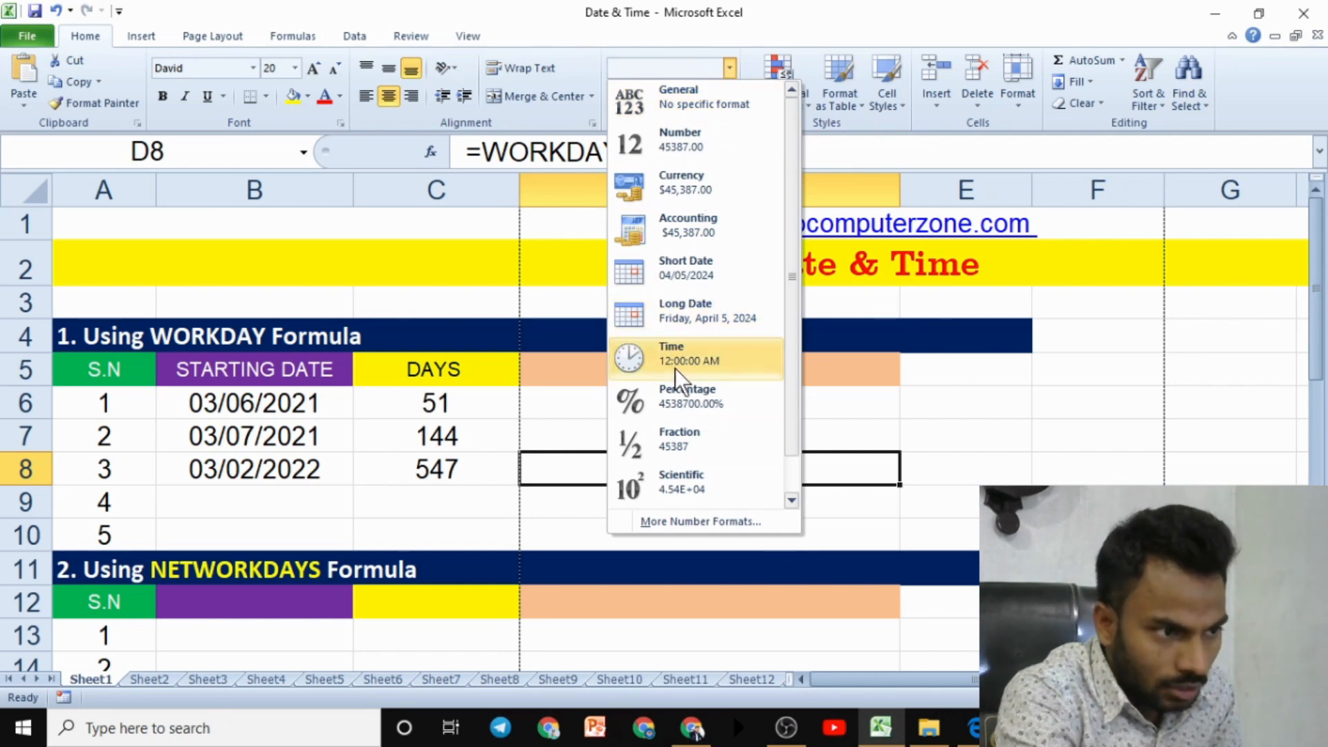
{"action": "left_click", "coordinate": [698, 309]}
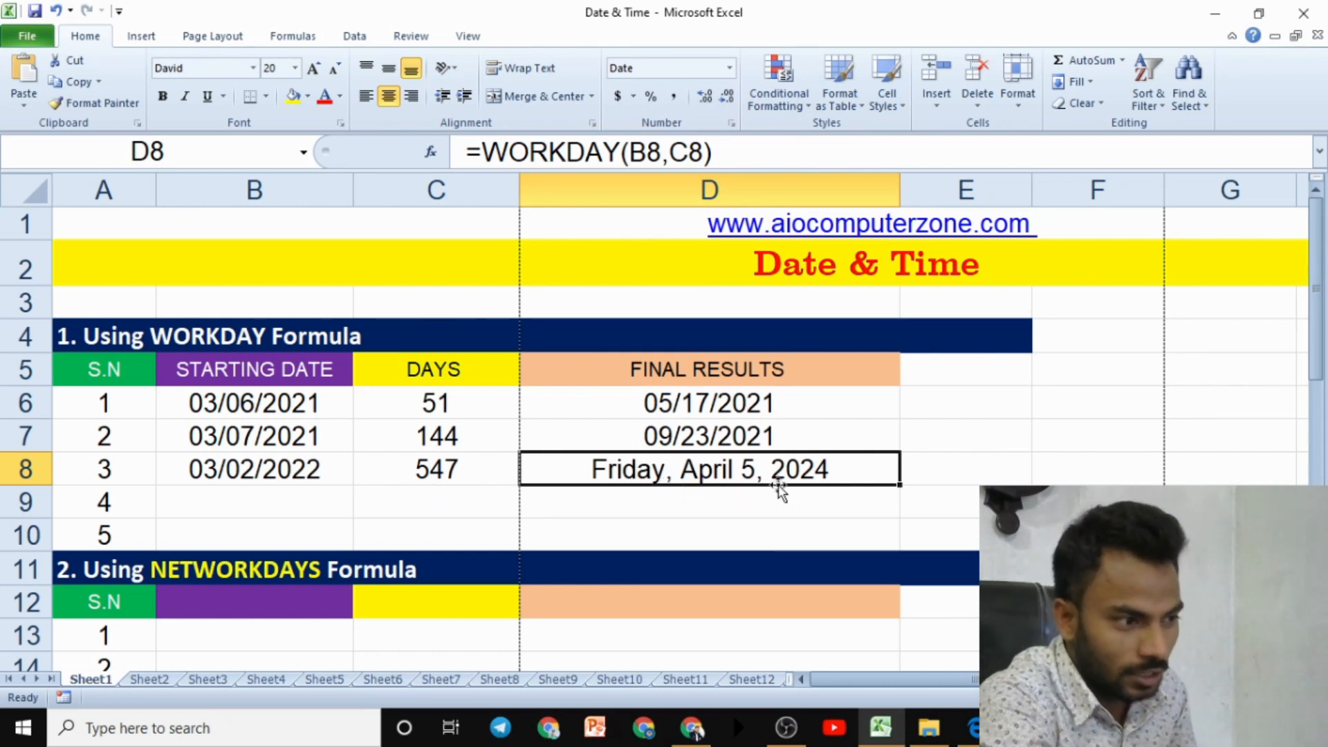
{"action": "key", "text": "ctrl+shift+asciitilde"}
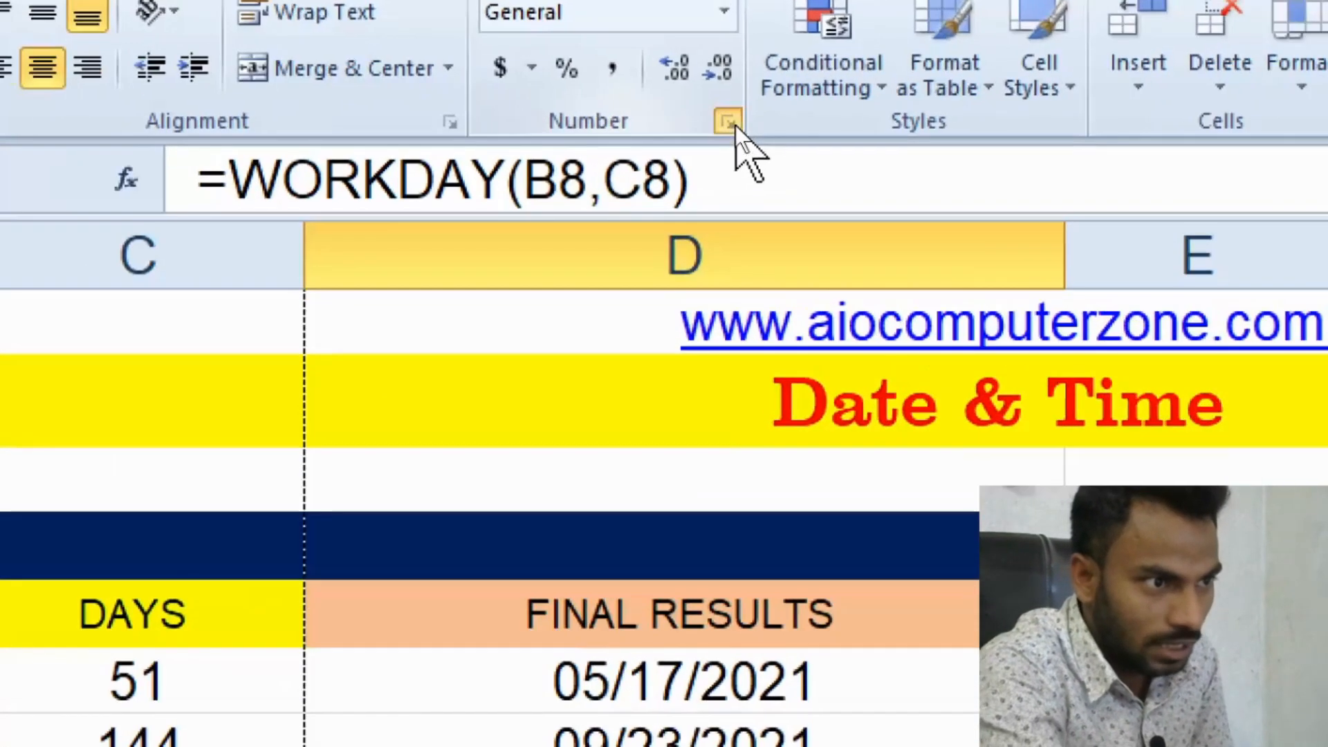
Format cell D8 as a date of type 3/14/01 through the Format Cells dialog.
{"action": "left_click", "coordinate": [730, 123]}
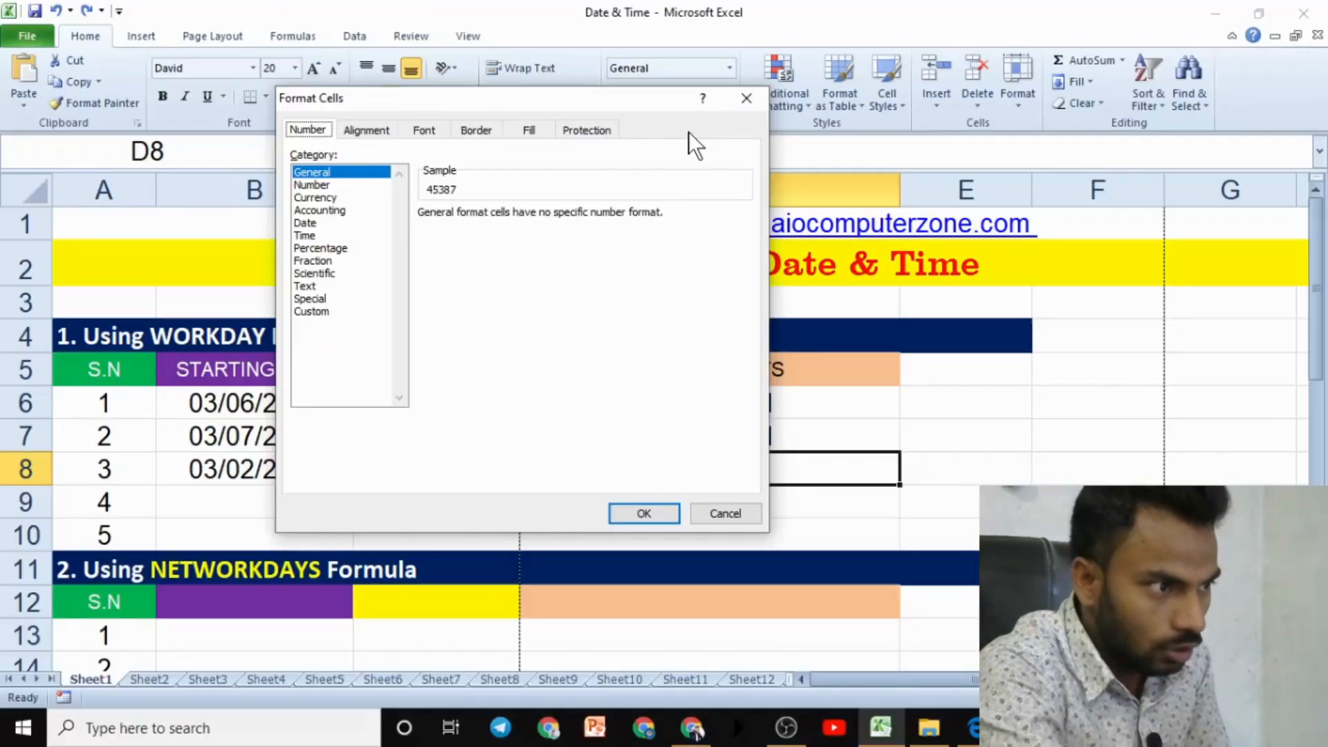
{"action": "left_click", "coordinate": [316, 226]}
{"action": "left_click", "coordinate": [485, 267]}
{"action": "scroll", "coordinate": [472, 288], "scroll_direction": "down", "scroll_amount": 3}
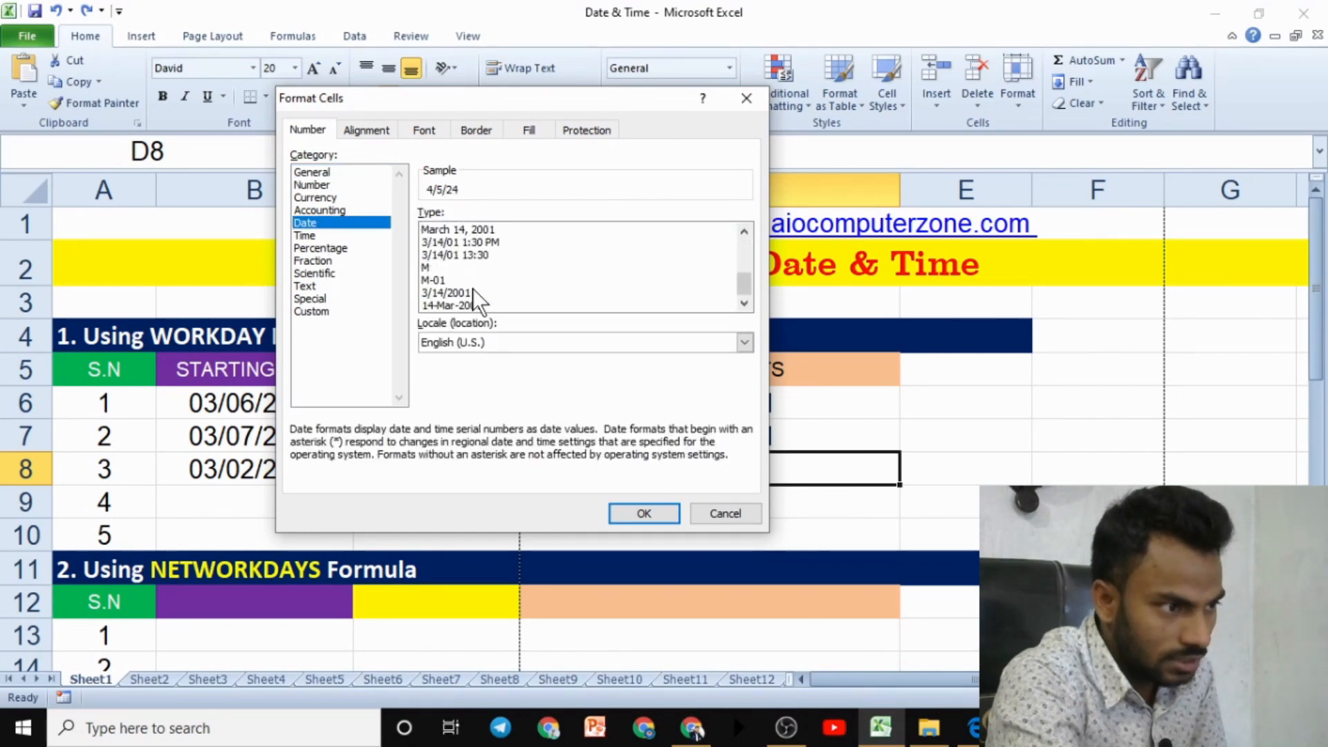
{"action": "left_click", "coordinate": [643, 513]}
Change the date type of cell D8 to 14-Mar-01 in the Format Cells dialog.
{"action": "right_click", "coordinate": [708, 468]}
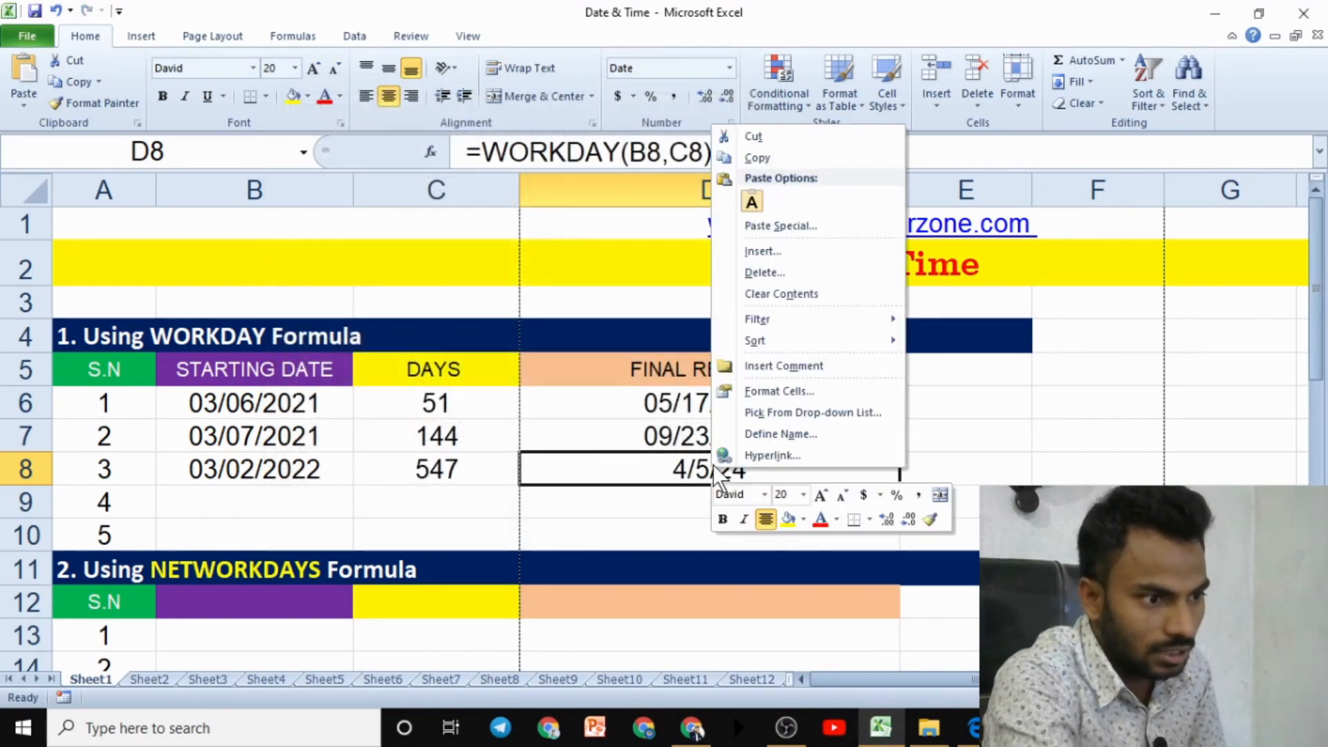
{"action": "left_click", "coordinate": [761, 392]}
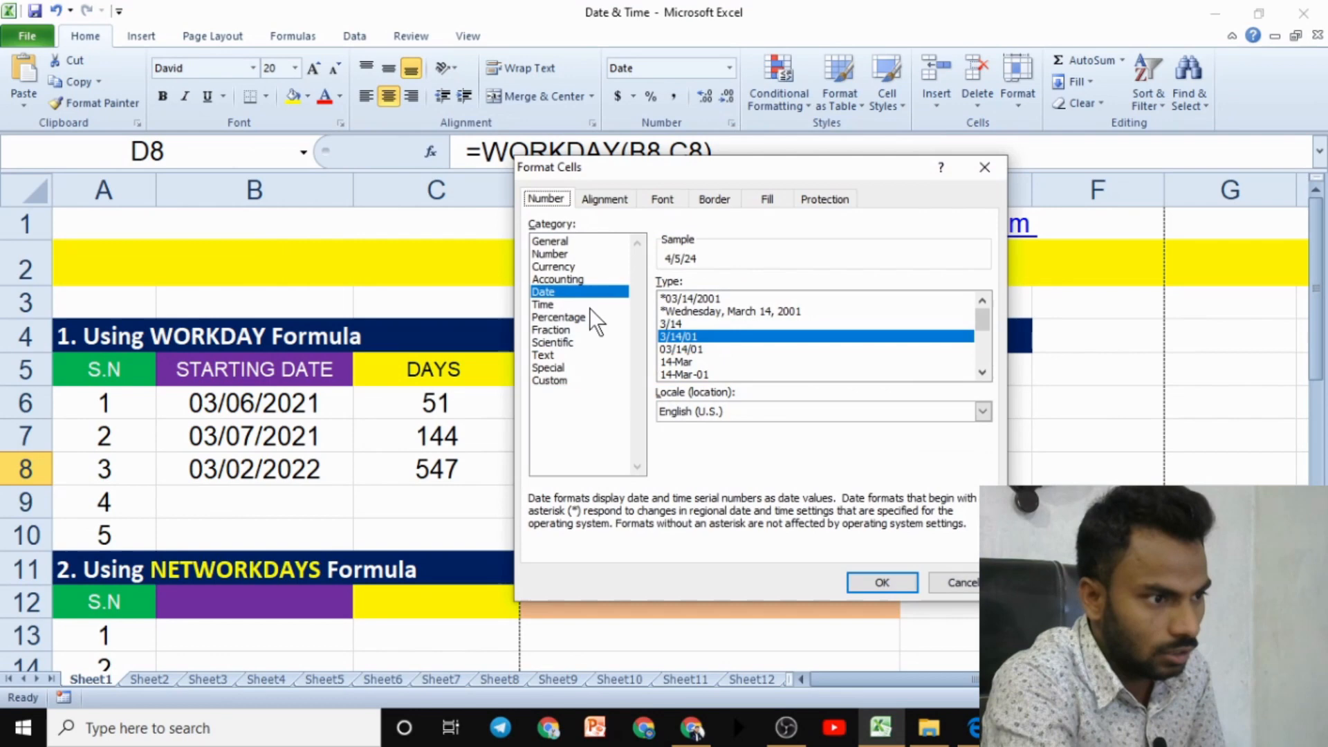
{"action": "left_click", "coordinate": [698, 360]}
{"action": "left_click", "coordinate": [704, 374]}
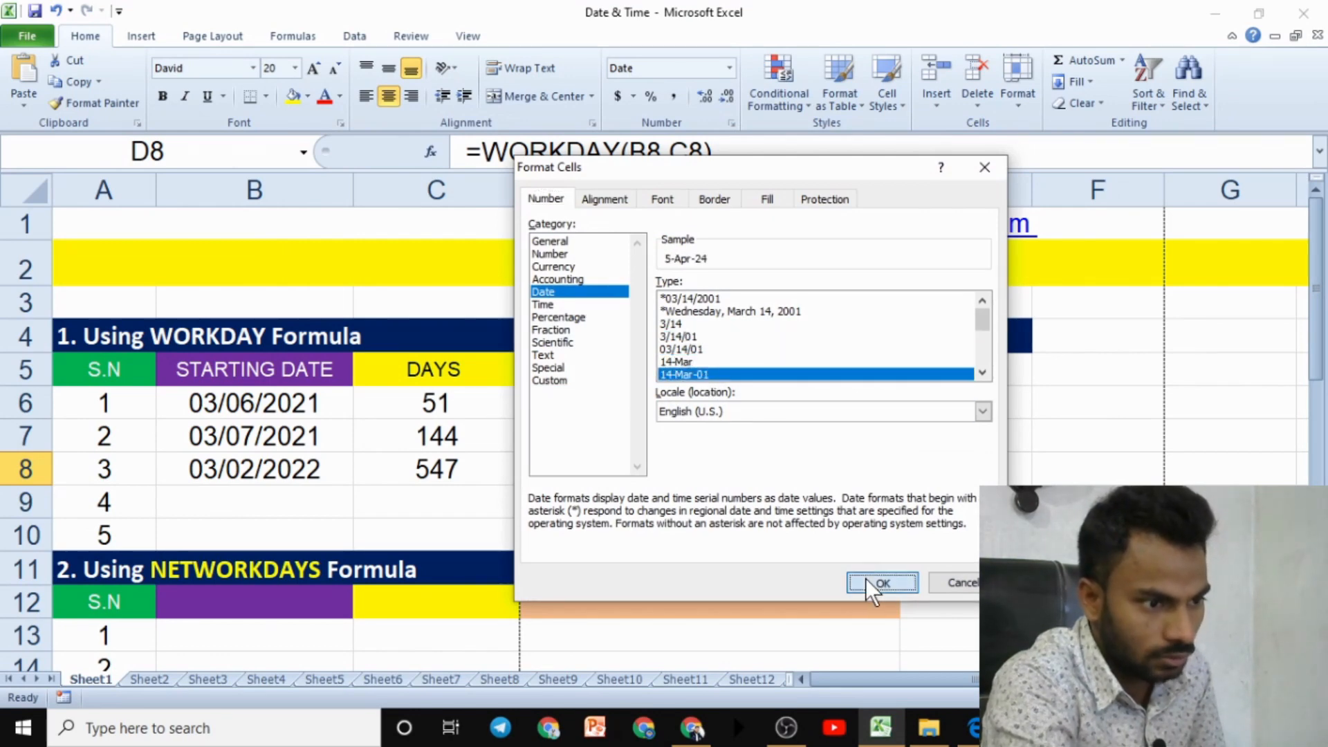
{"action": "left_click", "coordinate": [868, 581]}
{"action": "left_click", "coordinate": [814, 448]}
{"action": "left_click", "coordinate": [784, 475]}
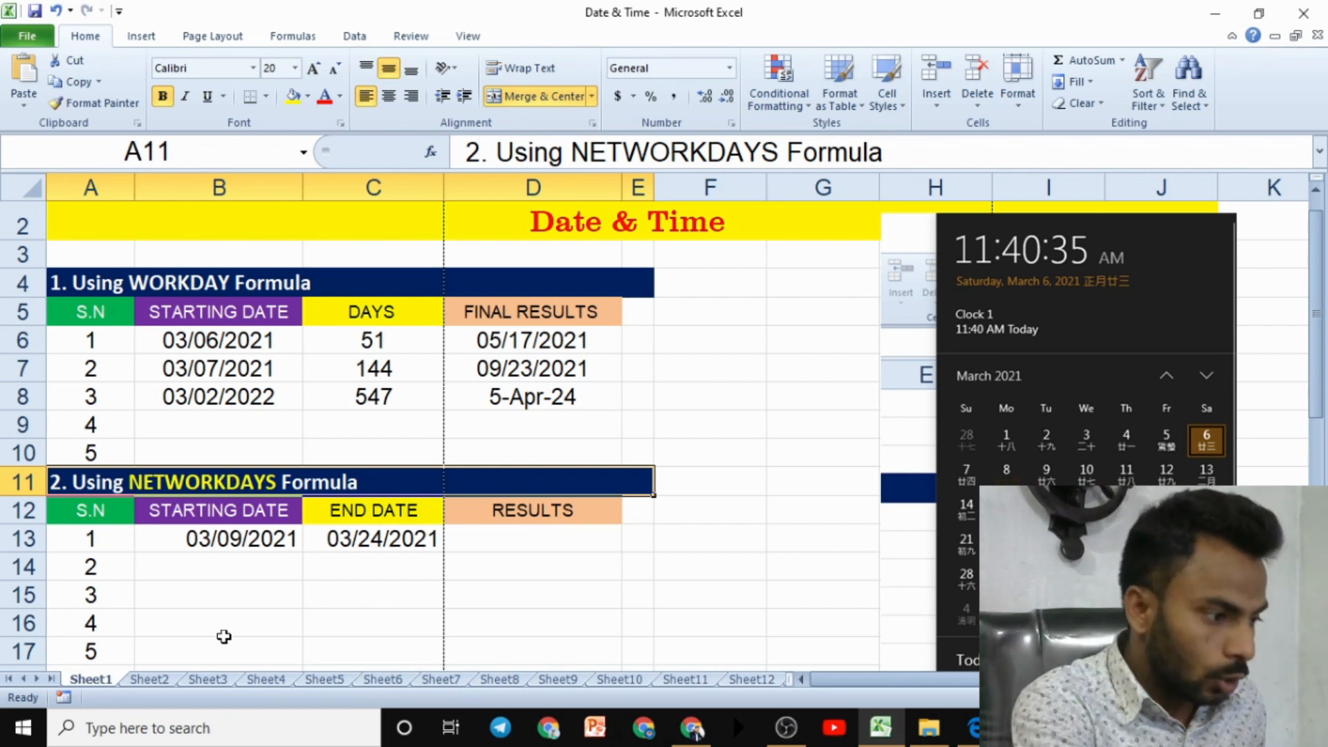
Compare the start and end dates in cells B13 and C13 with the March 2021 calendar, marking the days from the 9th onward.
{"action": "left_click", "coordinate": [239, 546]}
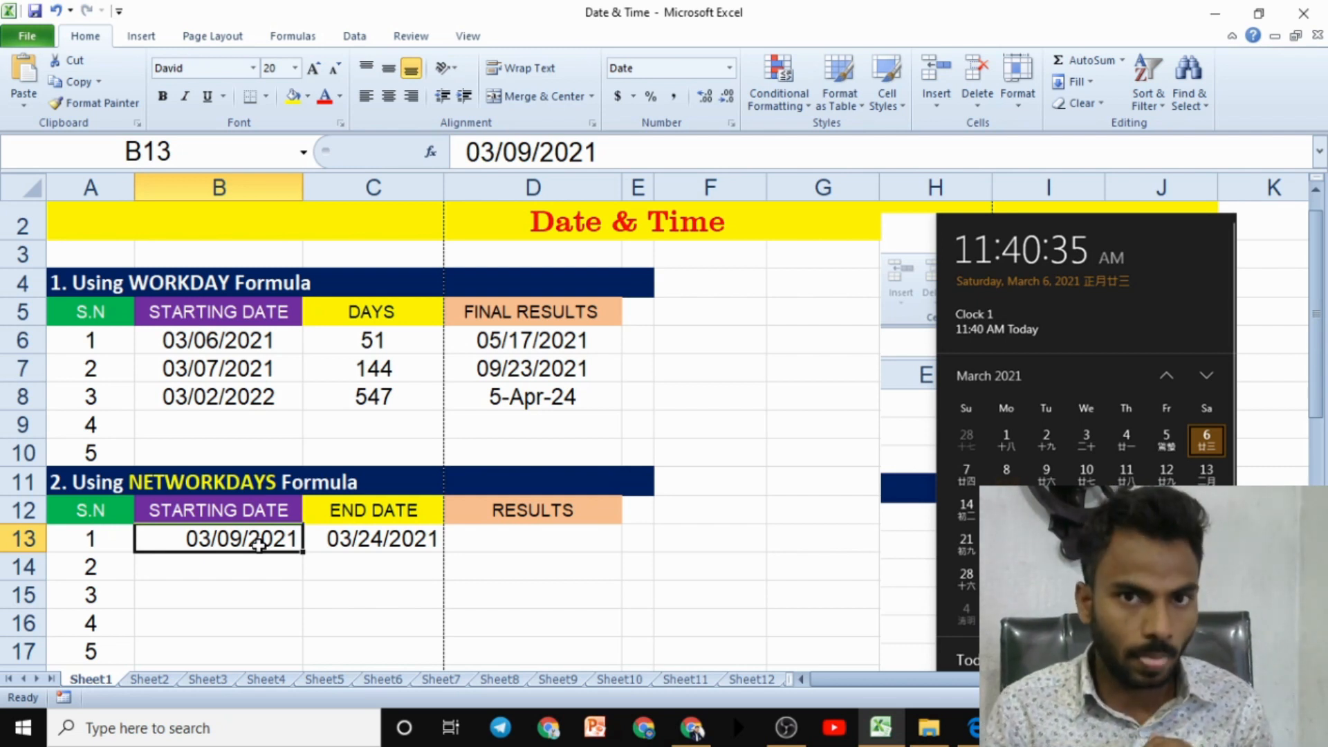
{"action": "left_click", "coordinate": [377, 540]}
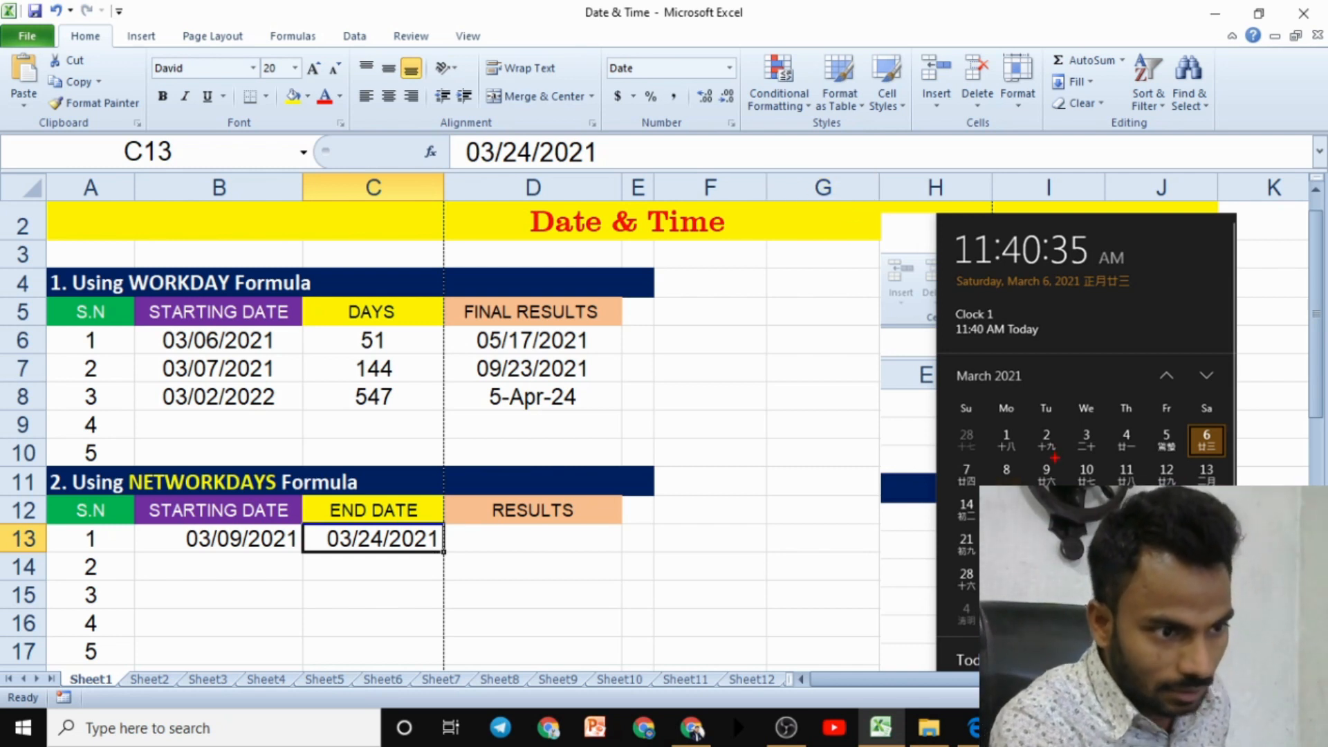
{"action": "mouse_move", "coordinate": [1049, 460]}
{"action": "left_mouse_down"}
{"action": "mouse_move", "coordinate": [1030, 465]}
{"action": "mouse_move", "coordinate": [1027, 484]}
{"action": "mouse_move", "coordinate": [1047, 451]}
{"action": "mouse_move", "coordinate": [1086, 484]}
{"action": "left_mouse_up"}
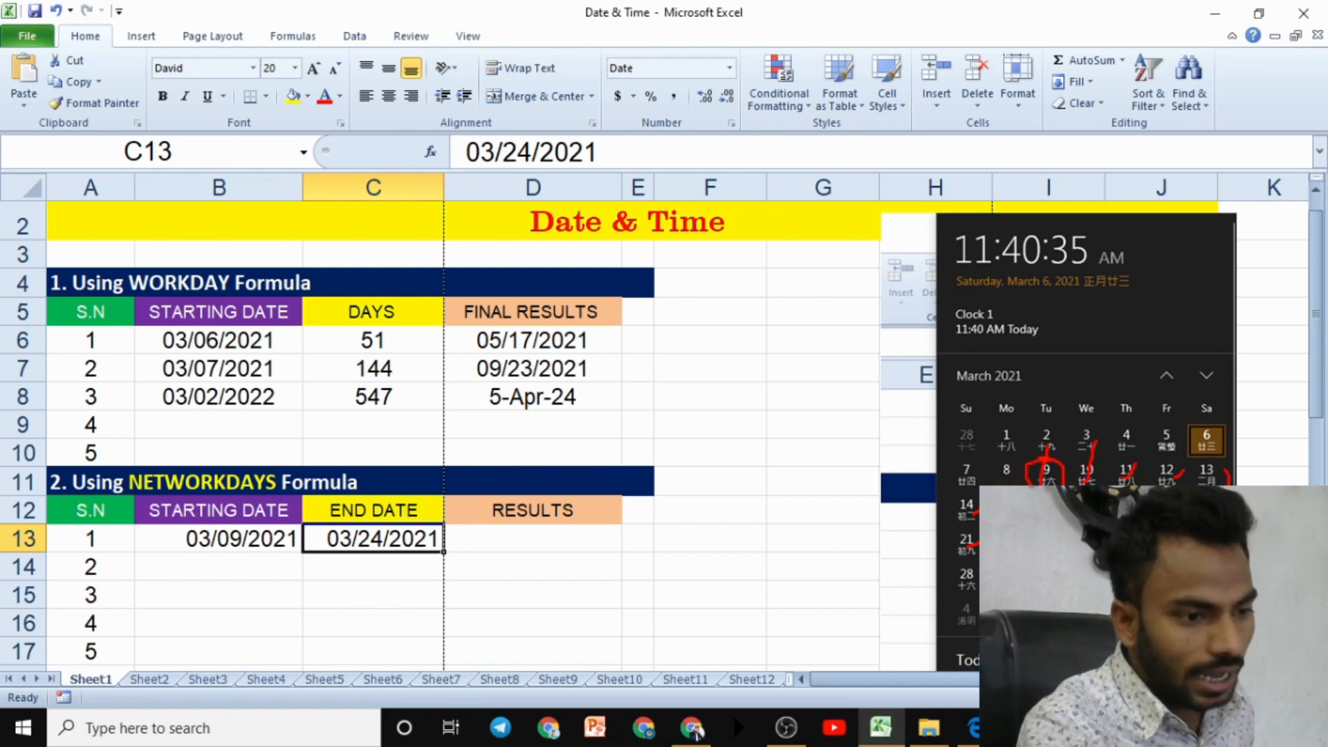
{"action": "key", "text": "Escape"}
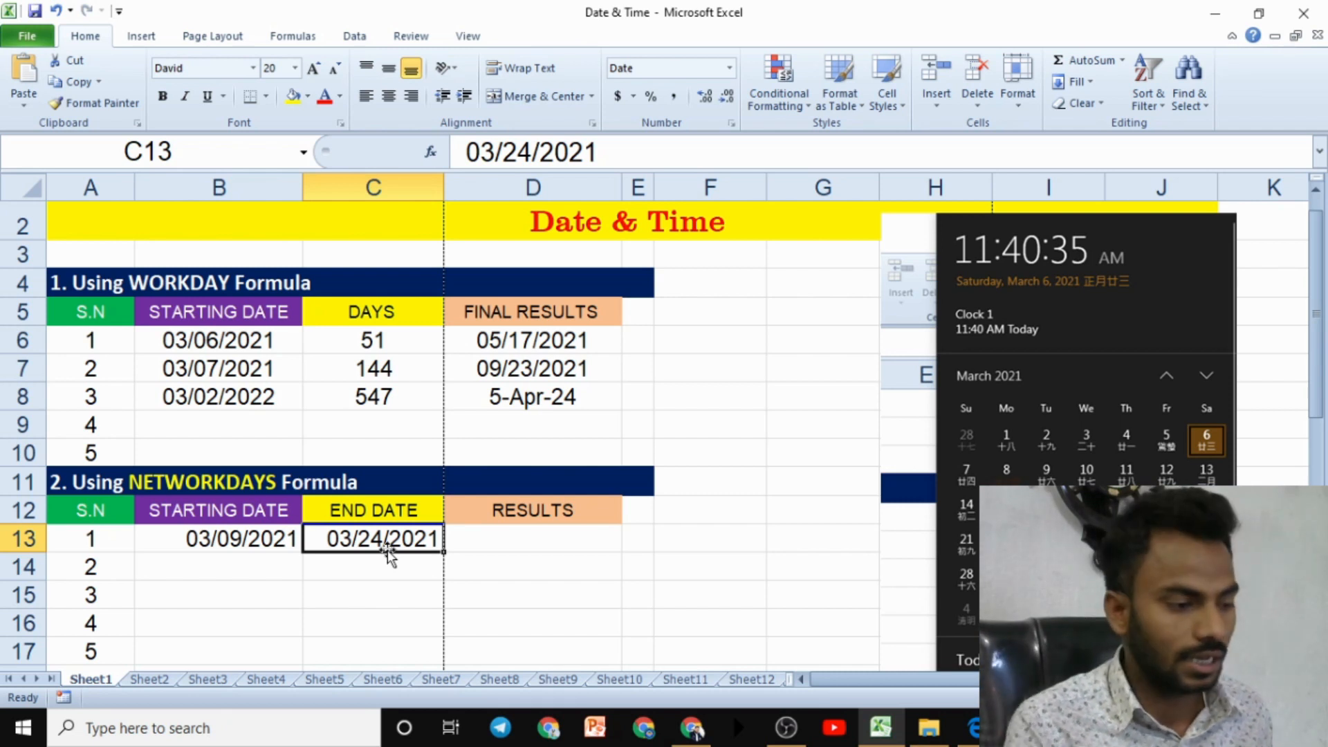
Calculate the first NETWORKDAYS result in cell D13 with the formula =NETWORKDAYS(B13,C13).
{"action": "left_click", "coordinate": [519, 555]}
{"action": "left_click", "coordinate": [518, 537]}
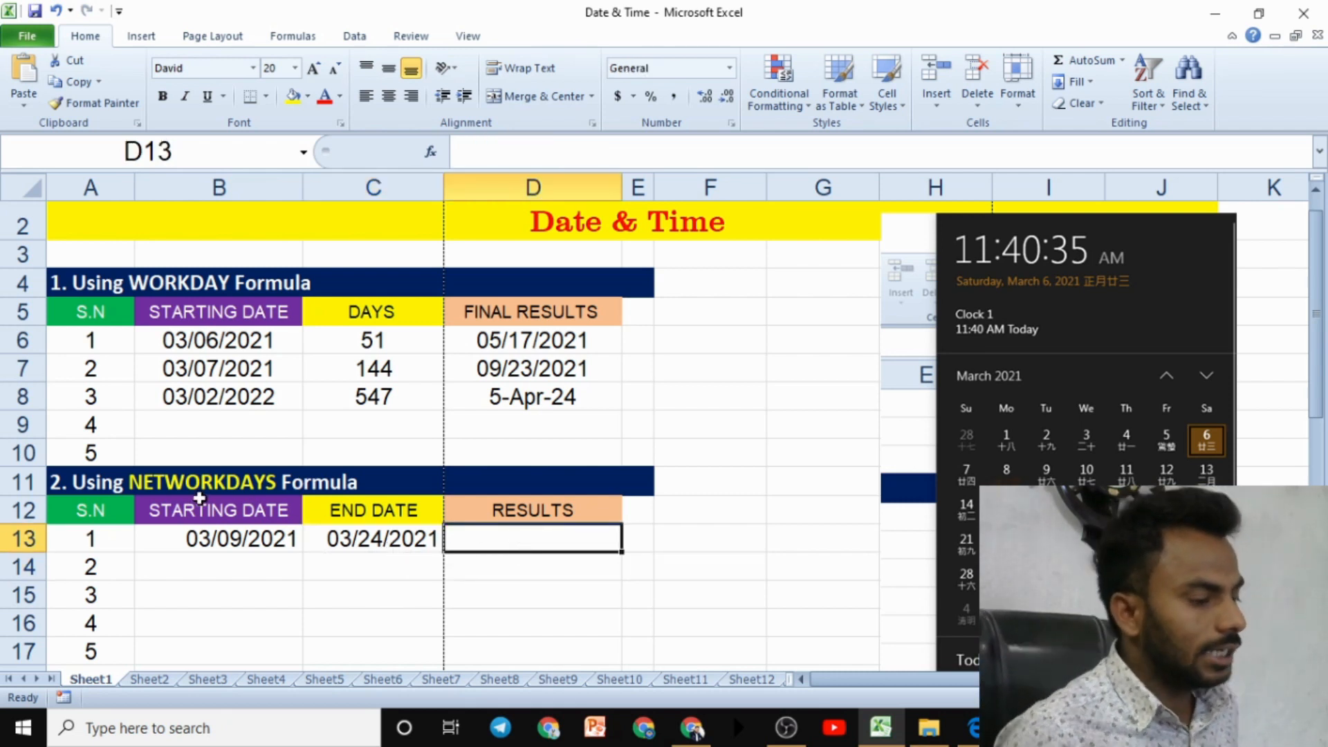
{"action": "type", "text": "=NET"}
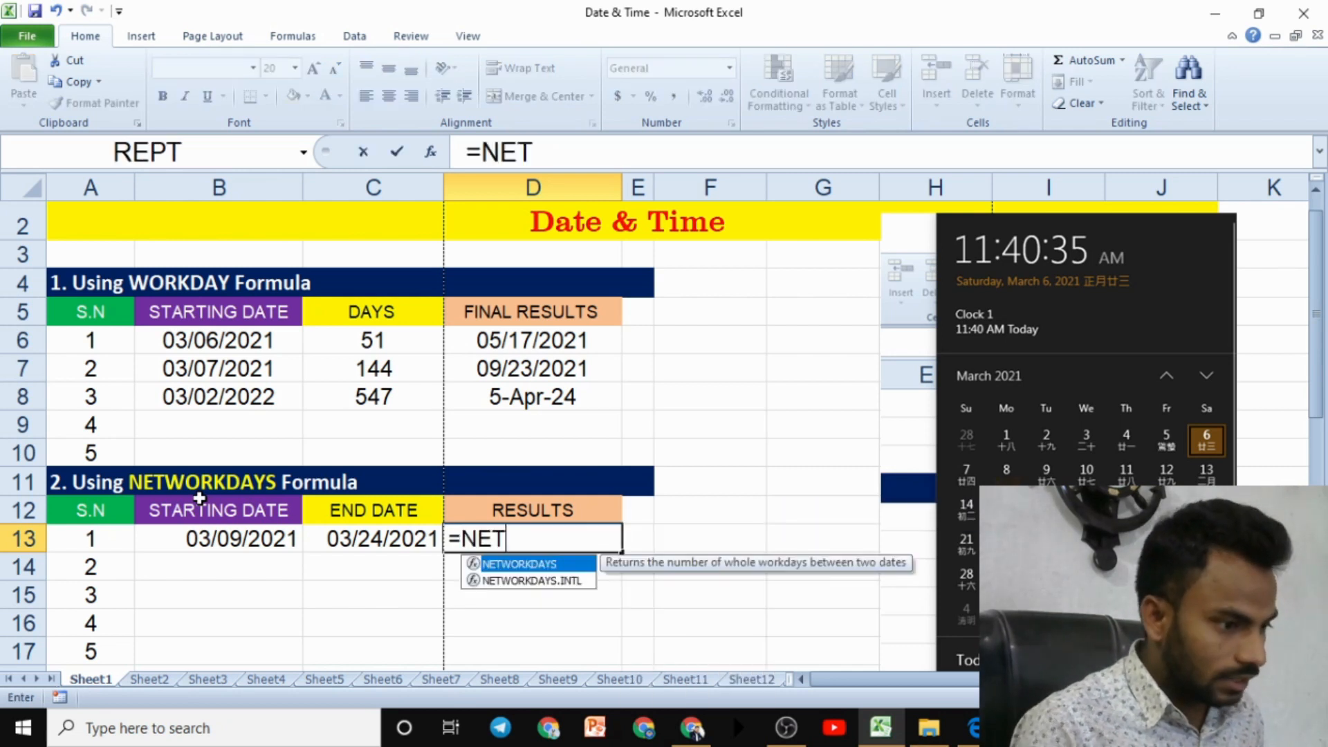
{"action": "key", "text": "Tab"}
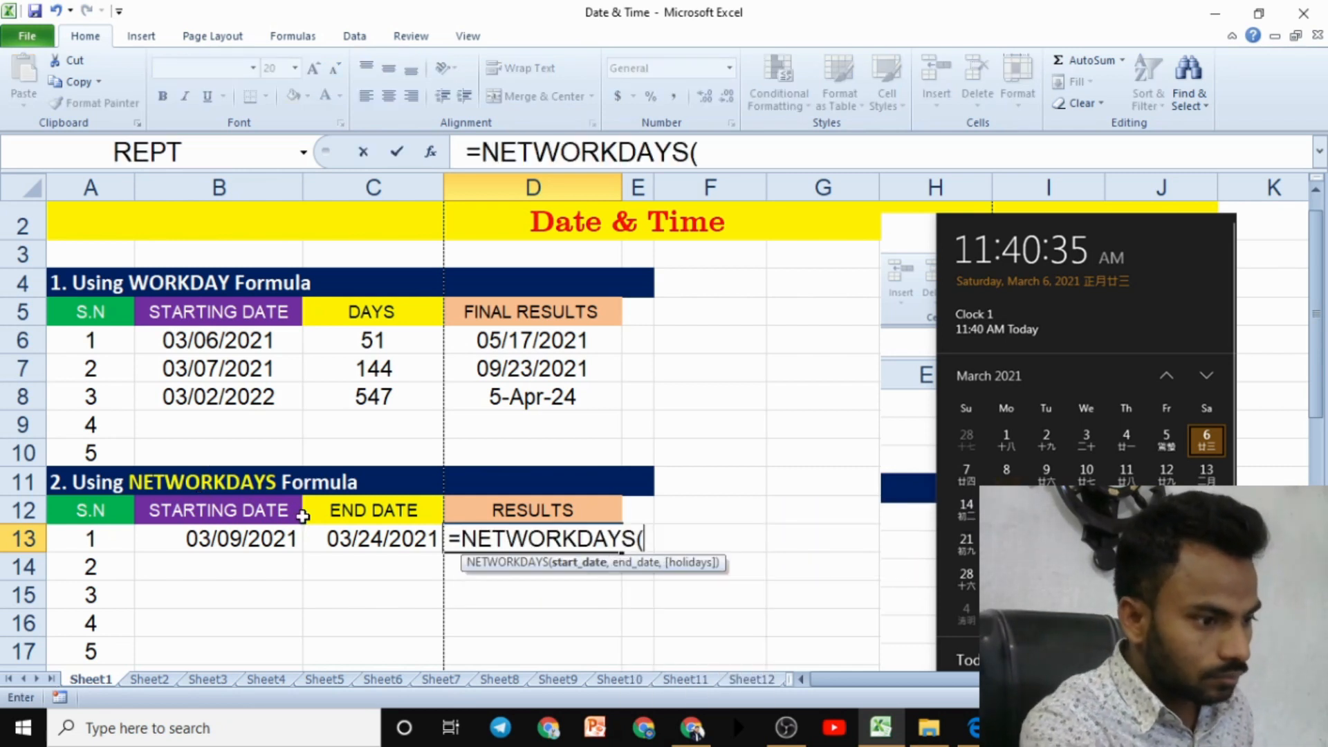
{"action": "left_click", "coordinate": [272, 532]}
{"action": "type", "text": ","}
{"action": "left_click", "coordinate": [356, 539]}
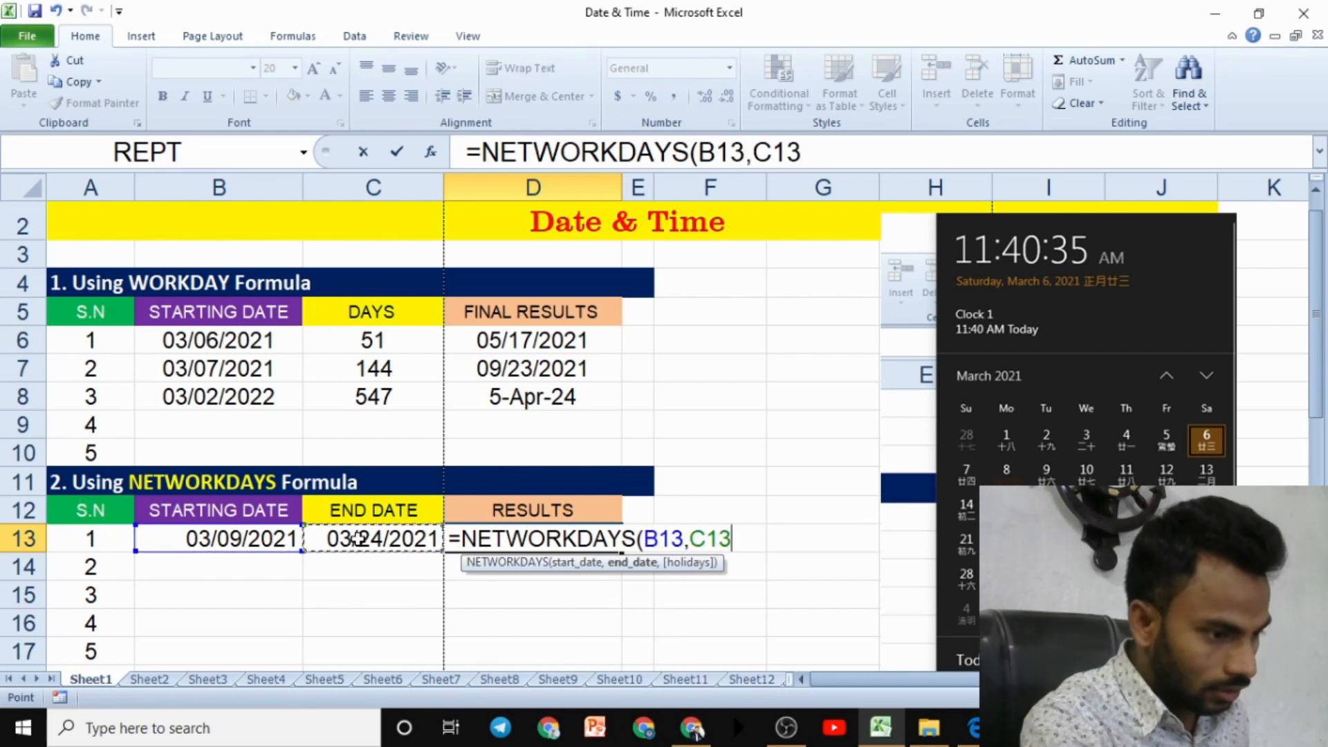
{"action": "type", "text": ")"}
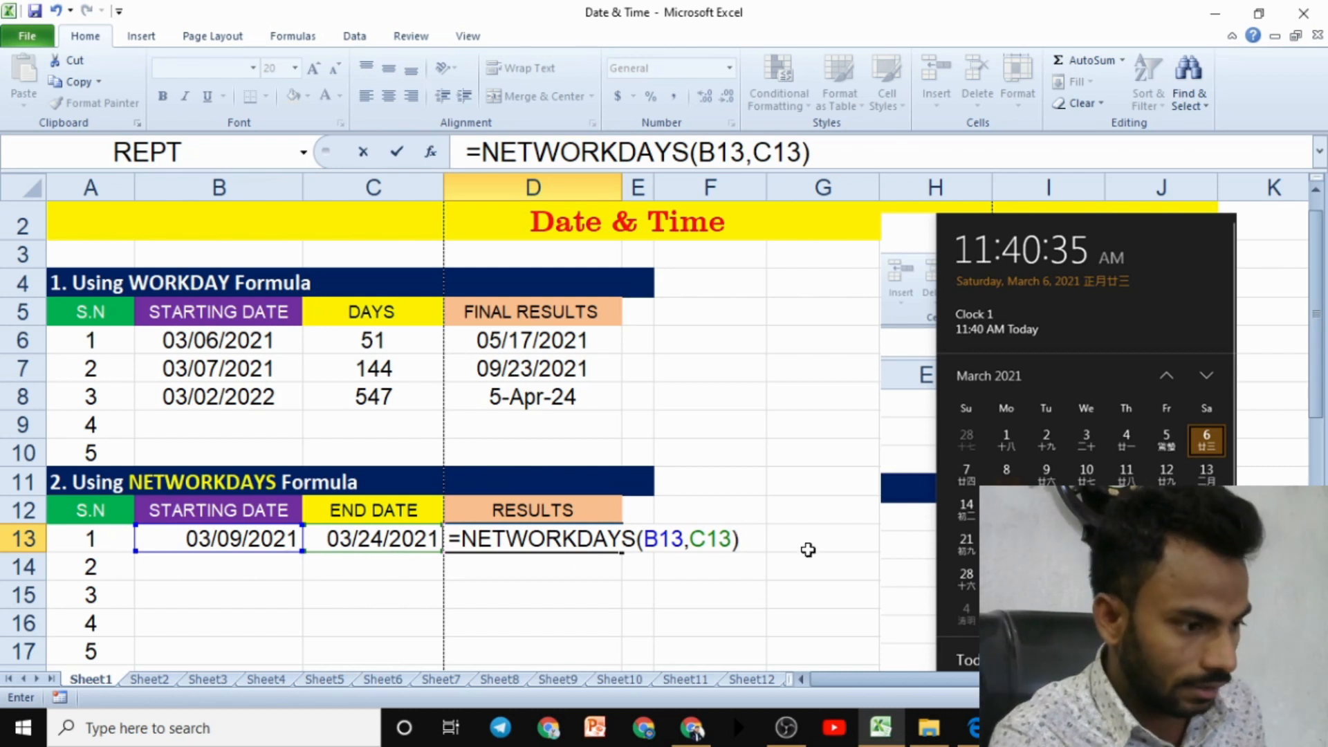
{"action": "key", "text": "Return"}
Check the result in cell D13 by marking the working days and weekends from March 9 on the calendar picture.
{"action": "left_click", "coordinate": [604, 538]}
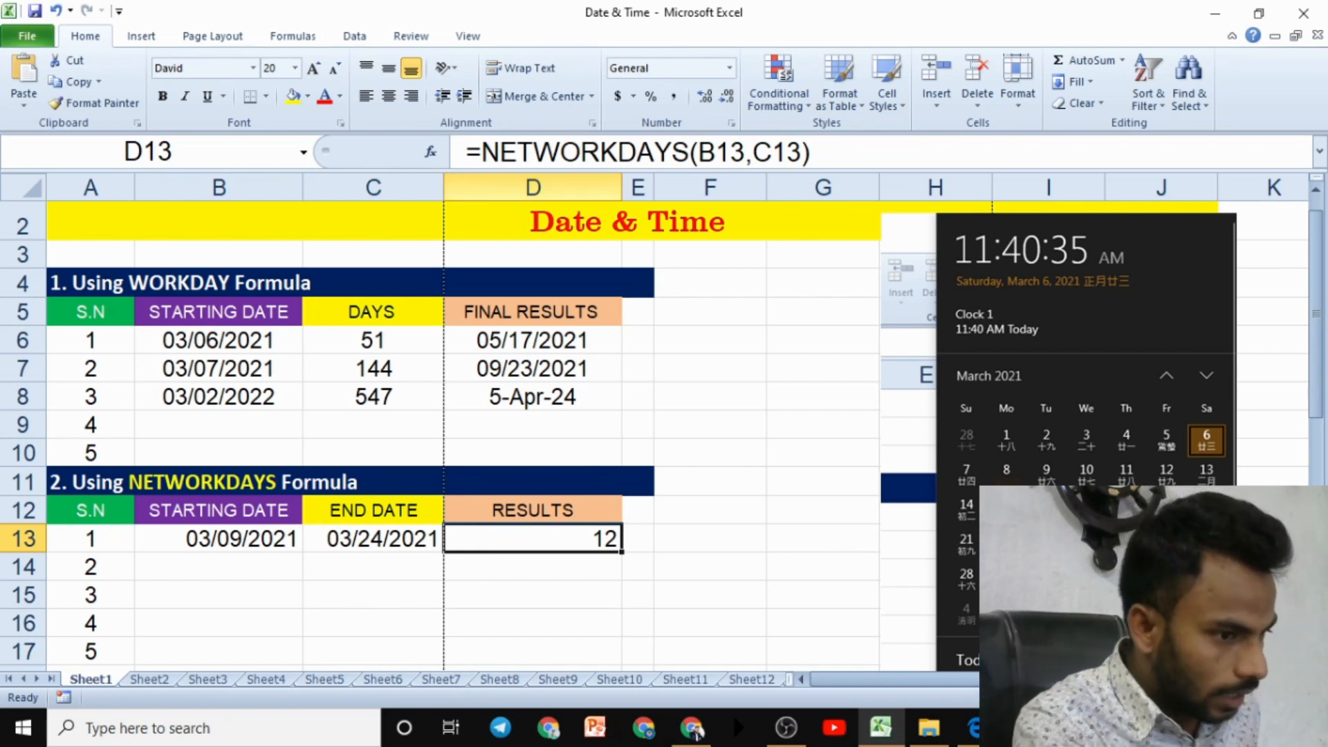
{"action": "left_click_drag", "start_coordinate": [1056, 458], "coordinate": [1047, 458]}
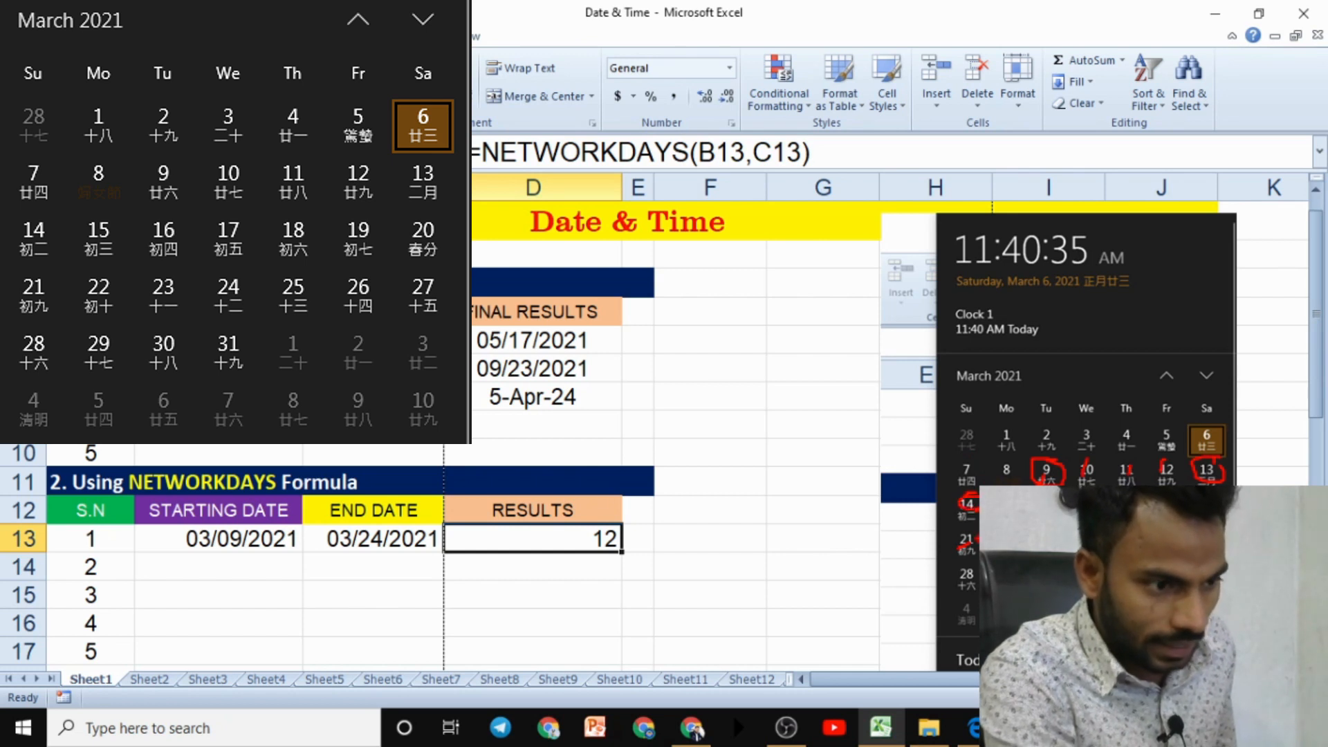
Mark Sunday the 21st on the calendar picture and clear all the drawn markings.
{"action": "mouse_move", "coordinate": [971, 525]}
{"action": "left_mouse_down"}
{"action": "mouse_move", "coordinate": [979, 557]}
{"action": "mouse_move", "coordinate": [968, 541]}
{"action": "left_mouse_up"}
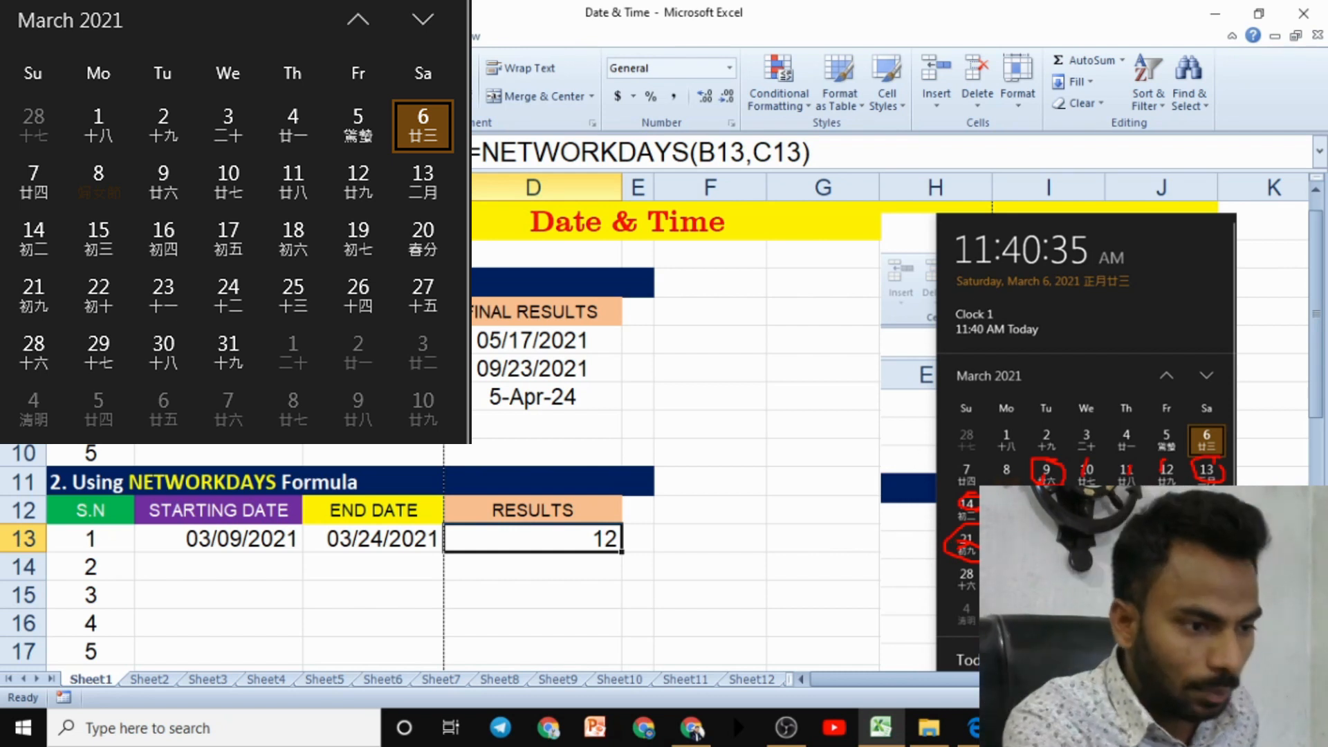
{"action": "key", "text": "Escape"}
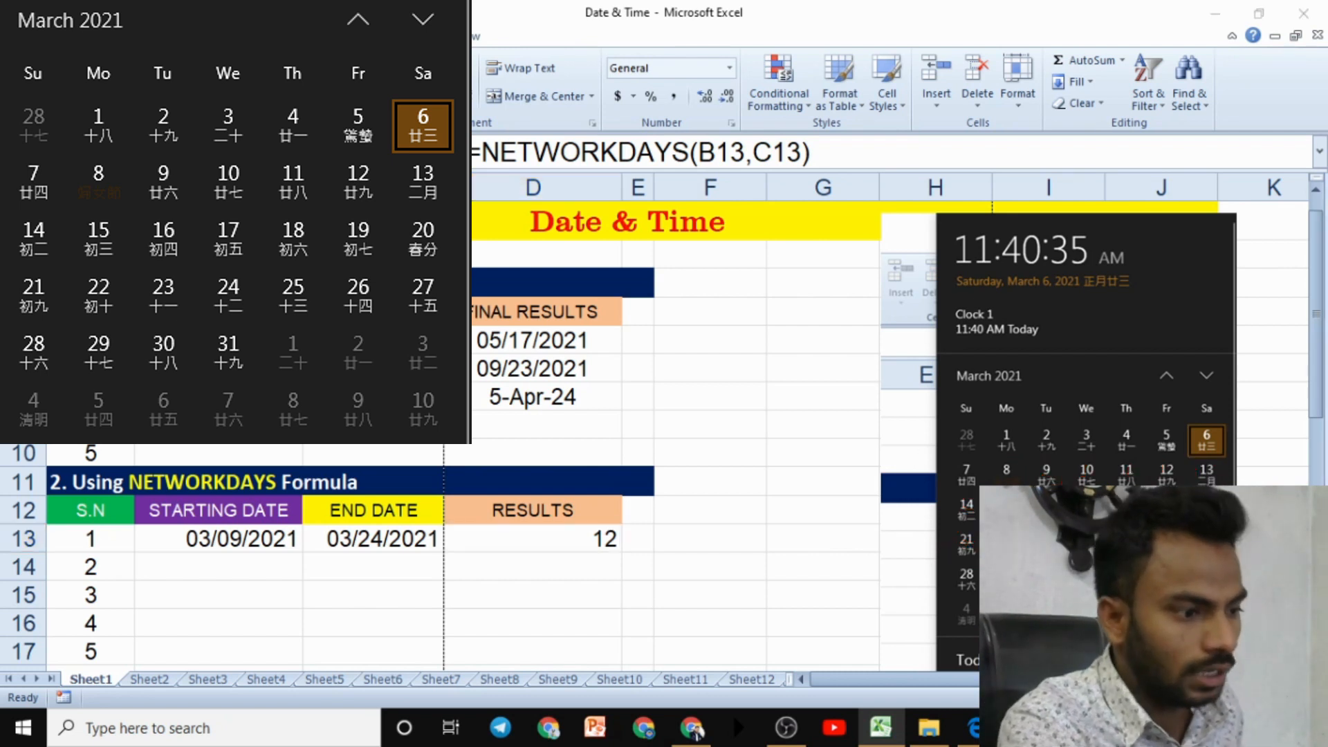
{"action": "left_click", "coordinate": [239, 542]}
{"action": "key", "text": "F2"}
{"action": "key", "text": "Home"}
{"action": "type", "text": "="}
{"action": "left_click", "coordinate": [239, 539]}
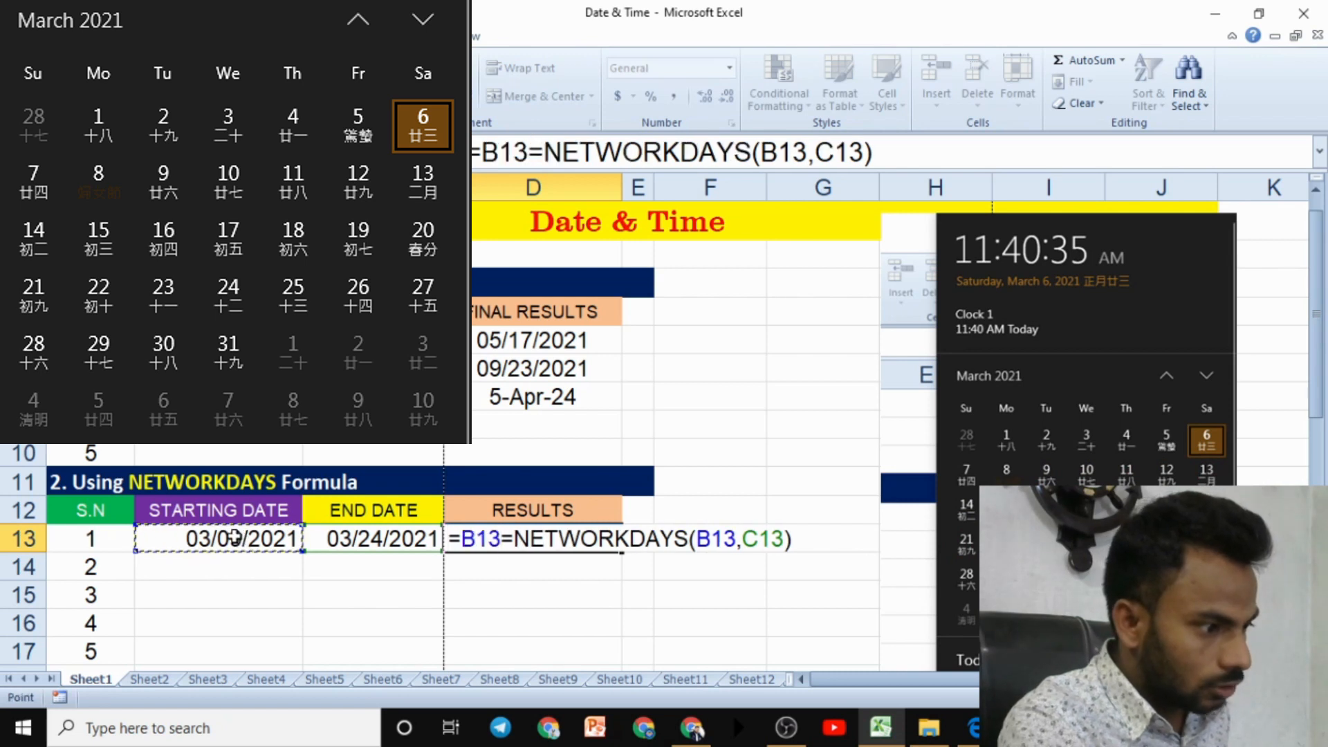
{"action": "left_click", "coordinate": [795, 541]}
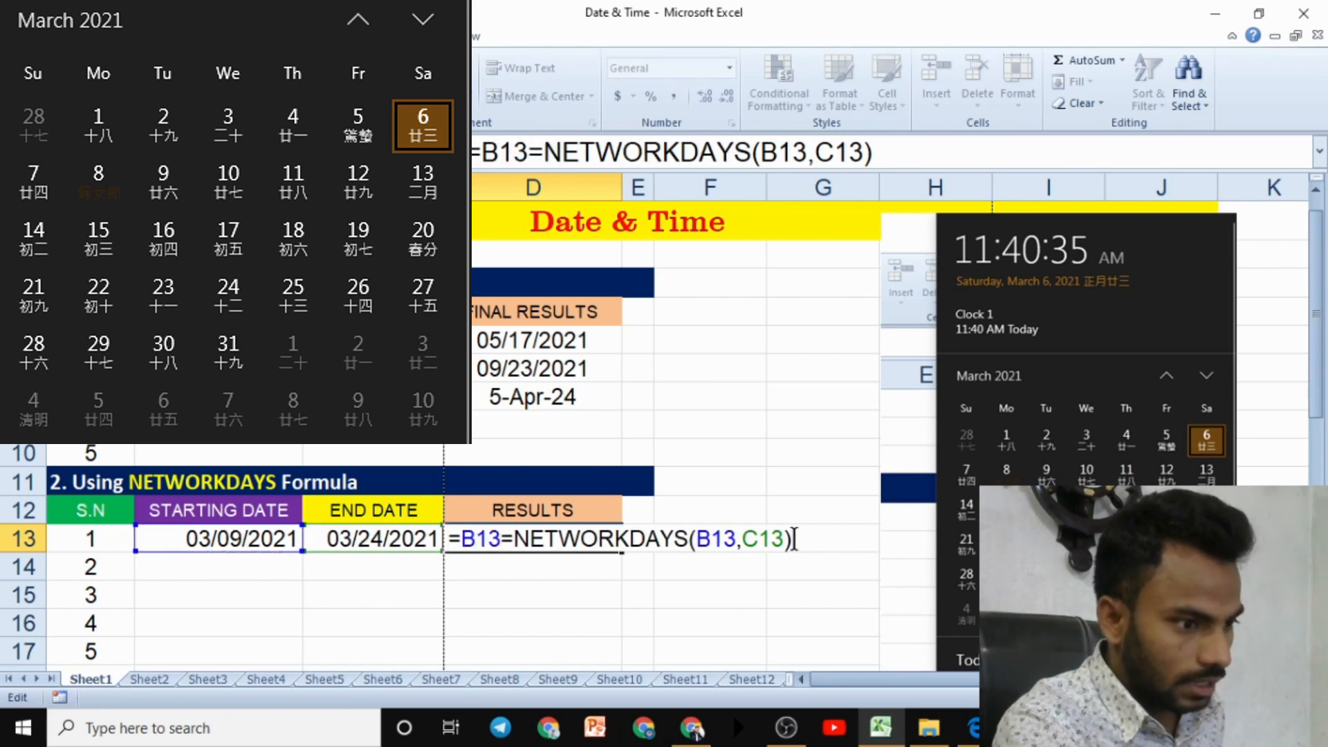
{"action": "key", "text": "Return"}
Clear the result in cell D13 and change the starting date in B13 to 03/11/2021.
{"action": "left_click", "coordinate": [554, 539]}
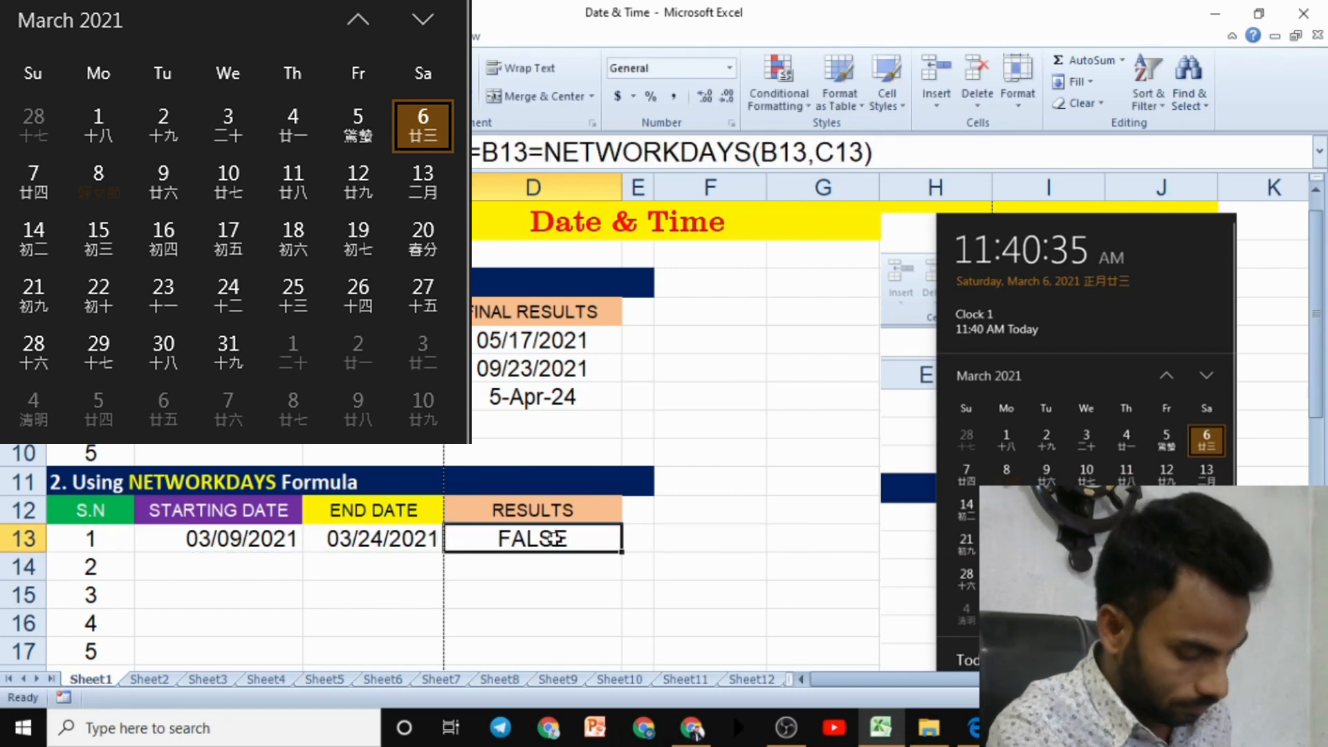
{"action": "key", "text": "Delete"}
{"action": "left_click", "coordinate": [321, 557]}
{"action": "left_click", "coordinate": [239, 539]}
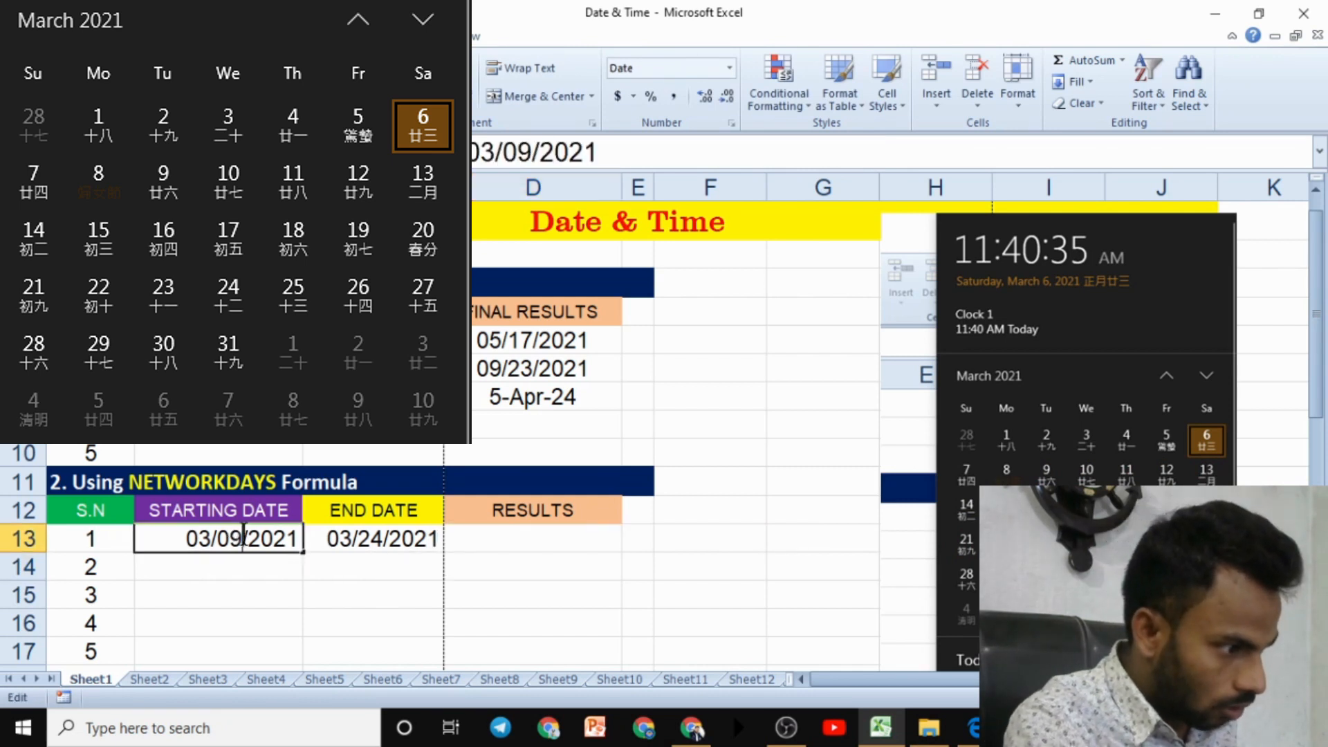
{"action": "key", "text": "F2"}
{"action": "key", "text": "Left"}
{"action": "key", "text": "Left"}
{"action": "key", "text": "Left"}
{"action": "key", "text": "Left"}
{"action": "key", "text": "Left"}
{"action": "key", "text": "BackSpace"}
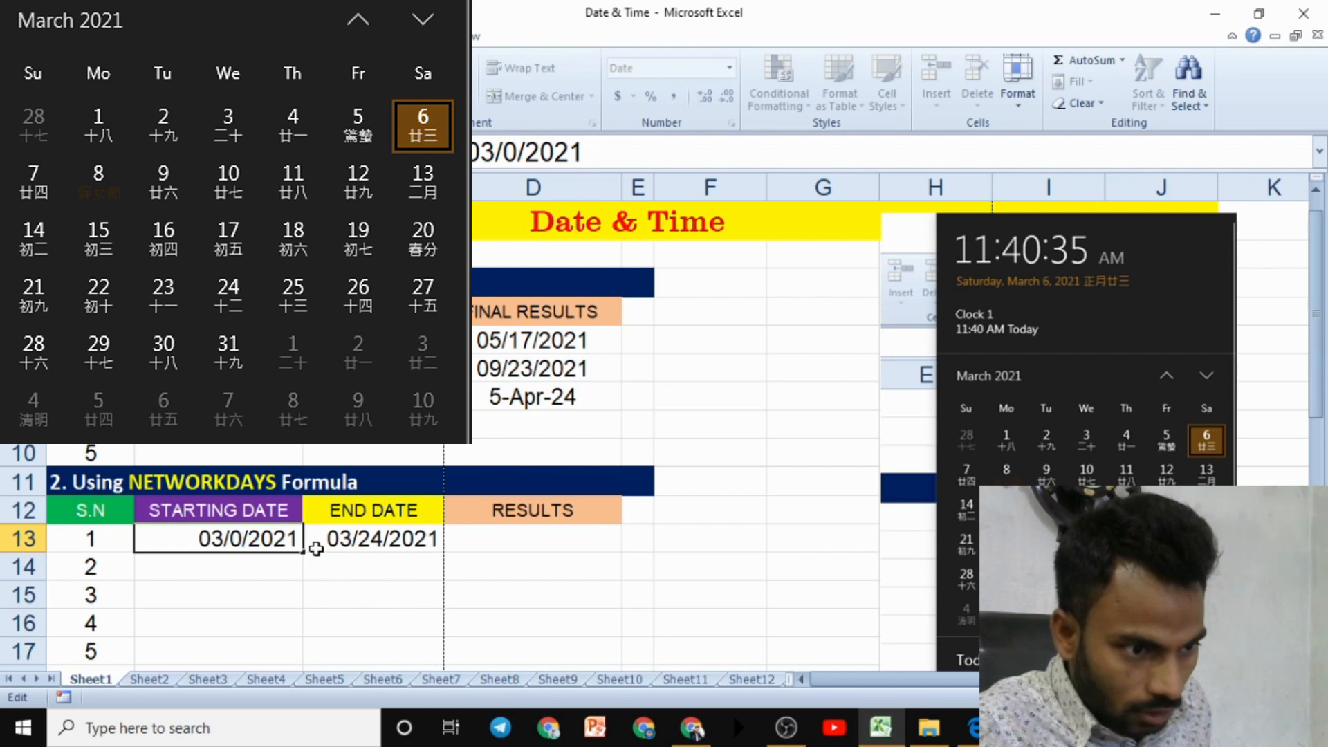
{"action": "type", "text": "11"}
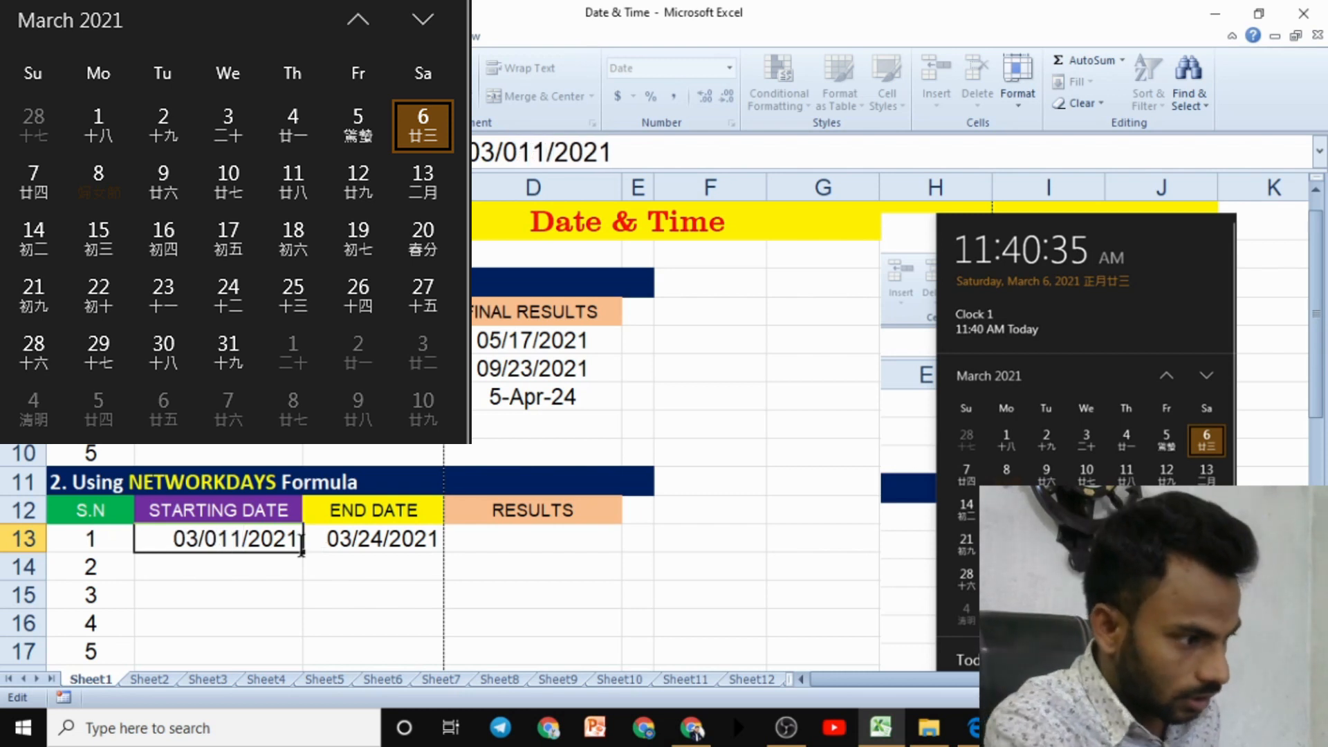
{"action": "key", "text": "Left"}
{"action": "key", "text": "Left"}
{"action": "key", "text": "BackSpace"}
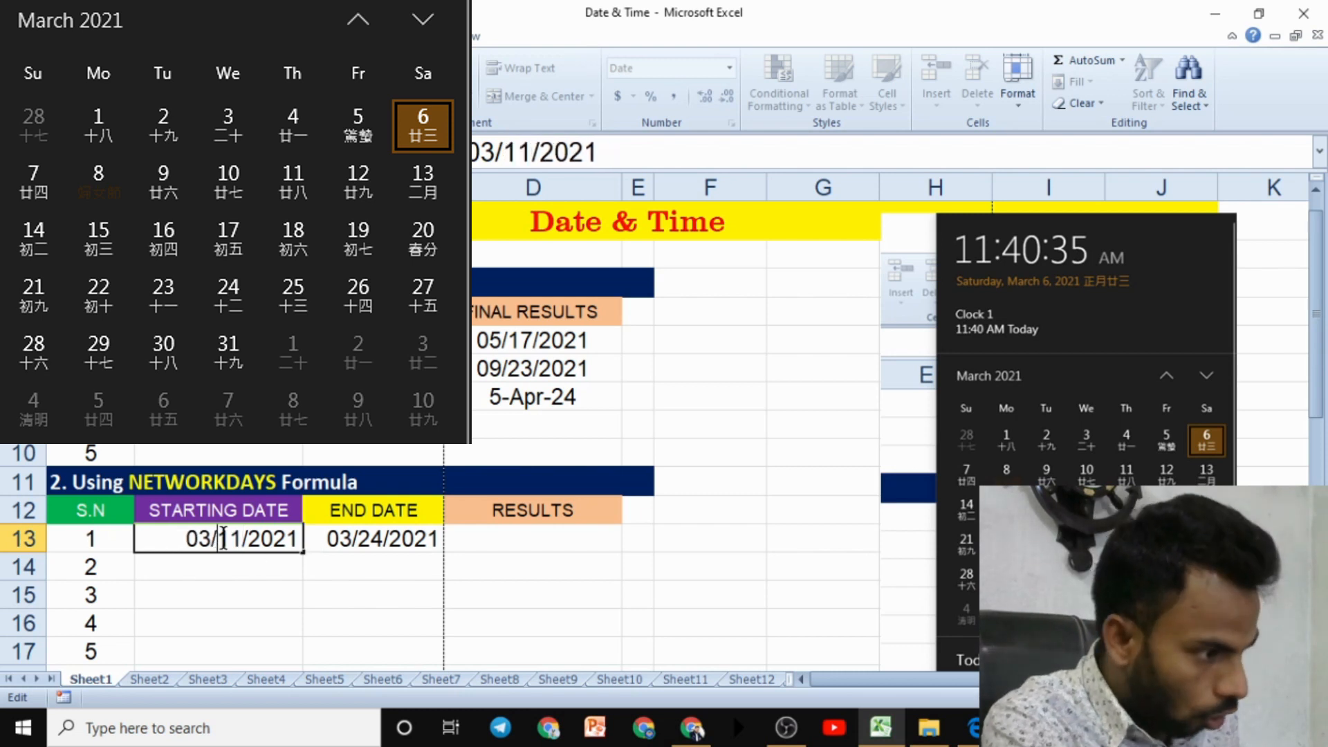
Change the end date in cell C13 to 03/29/2021.
{"action": "left_click", "coordinate": [381, 539]}
{"action": "double_click", "coordinate": [382, 540]}
{"action": "key", "text": "BackSpace"}
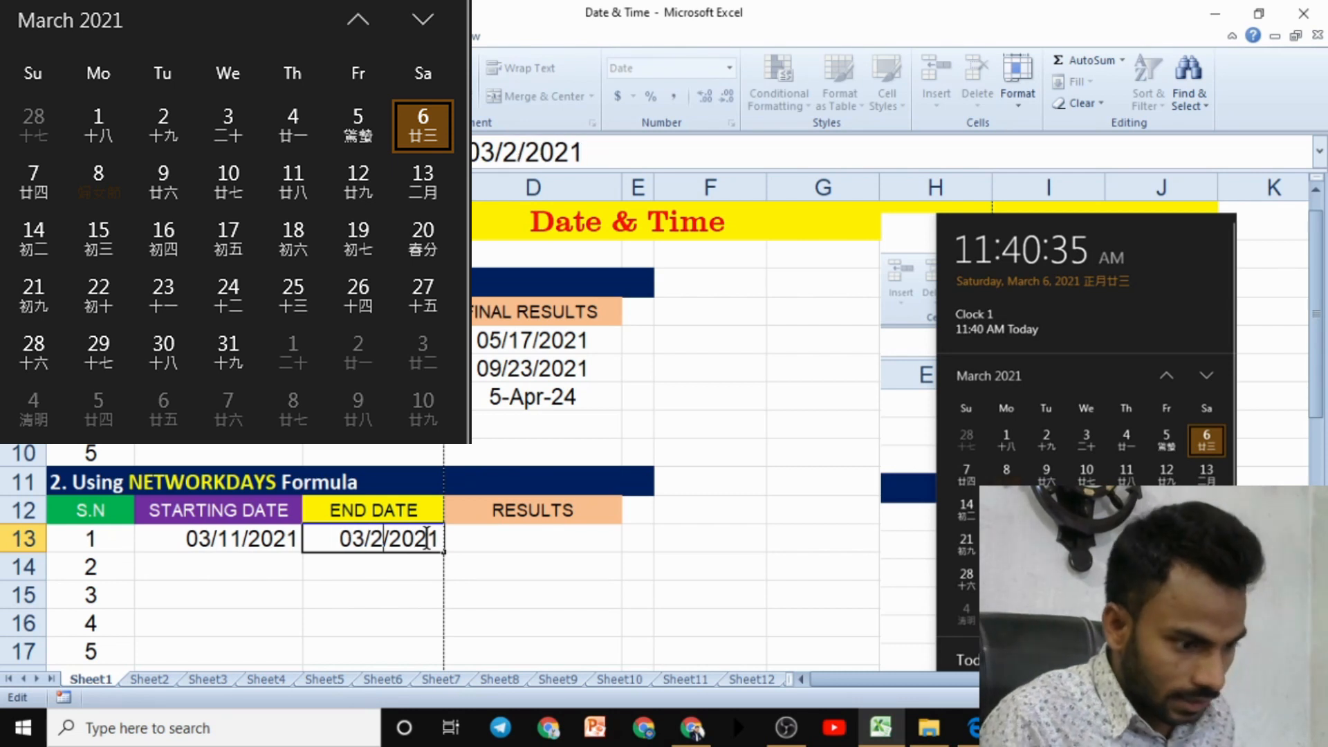
{"action": "type", "text": "9"}
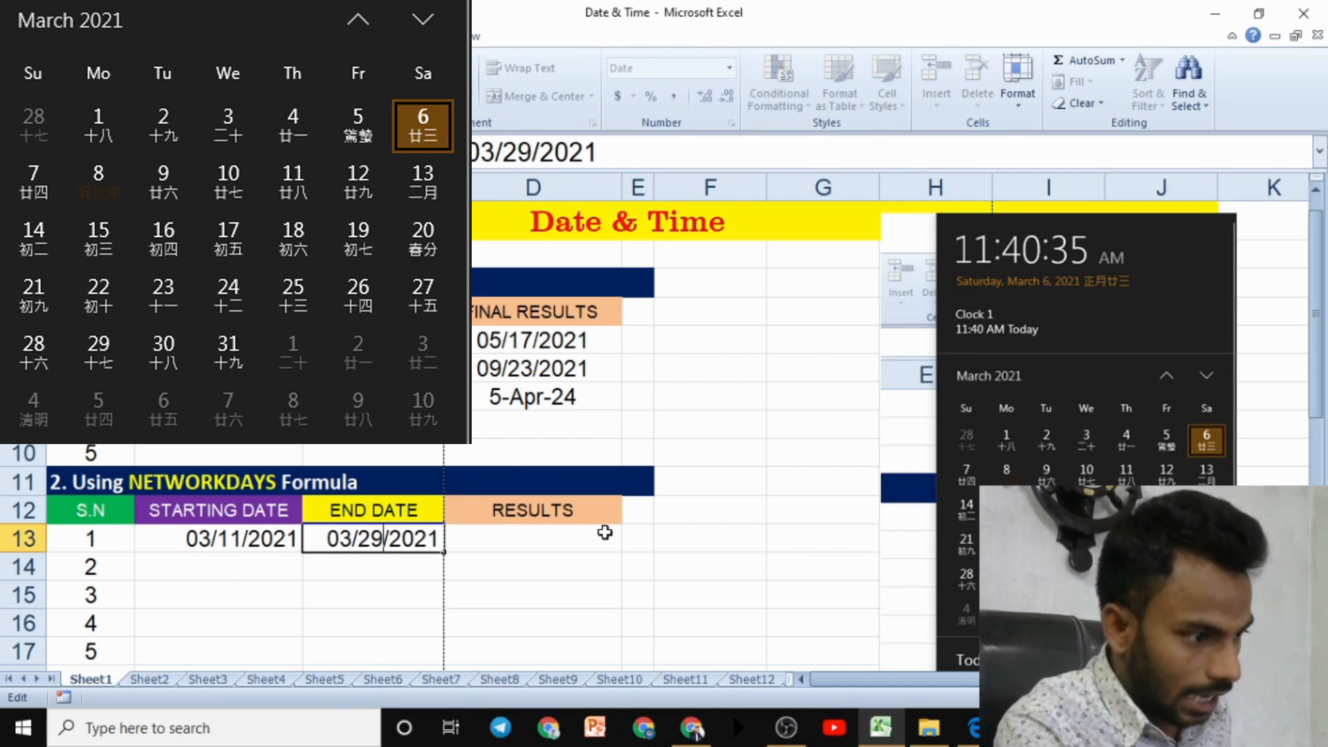
Calculate the working days between the new dates in cell D13 with =NETWORKDAYS(B13,C13).
{"action": "left_click", "coordinate": [578, 540]}
{"action": "type", "text": "=WO"}
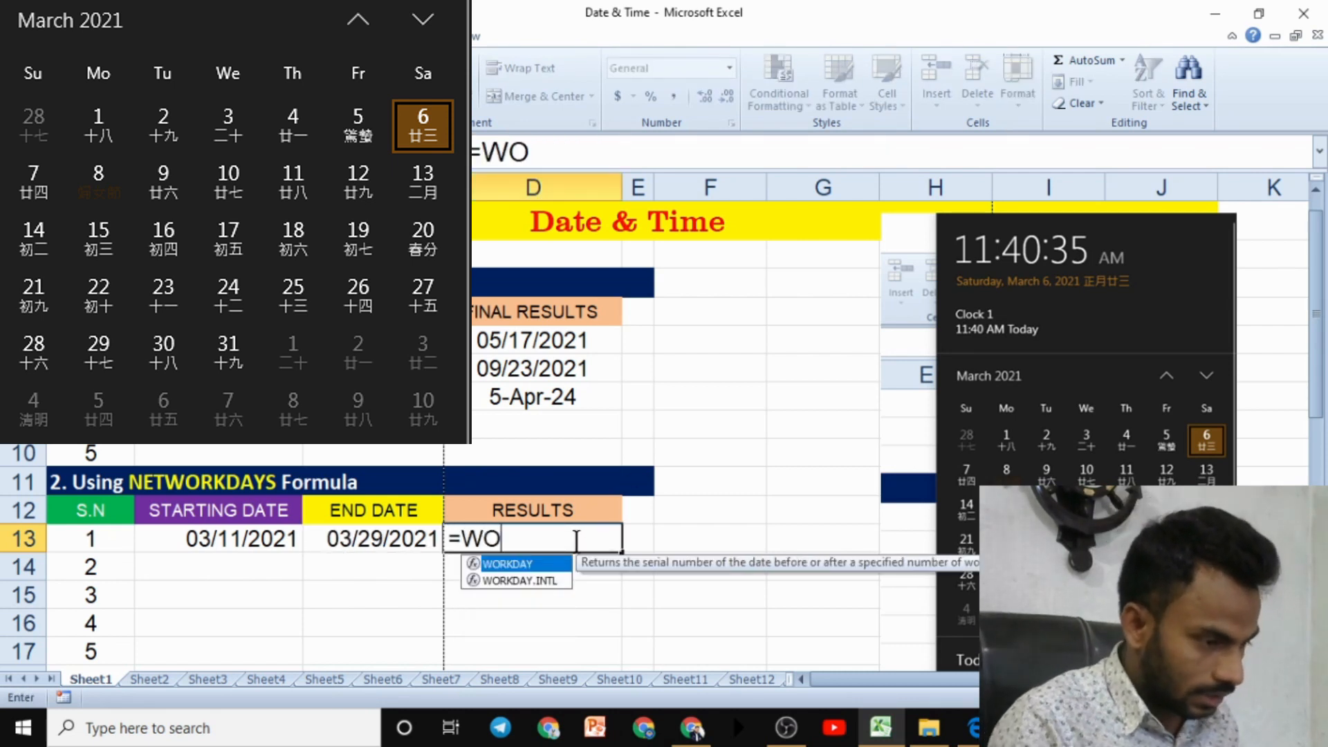
{"action": "key", "text": "BackSpace"}
{"action": "key", "text": "BackSpace"}
{"action": "type", "text": "NER"}
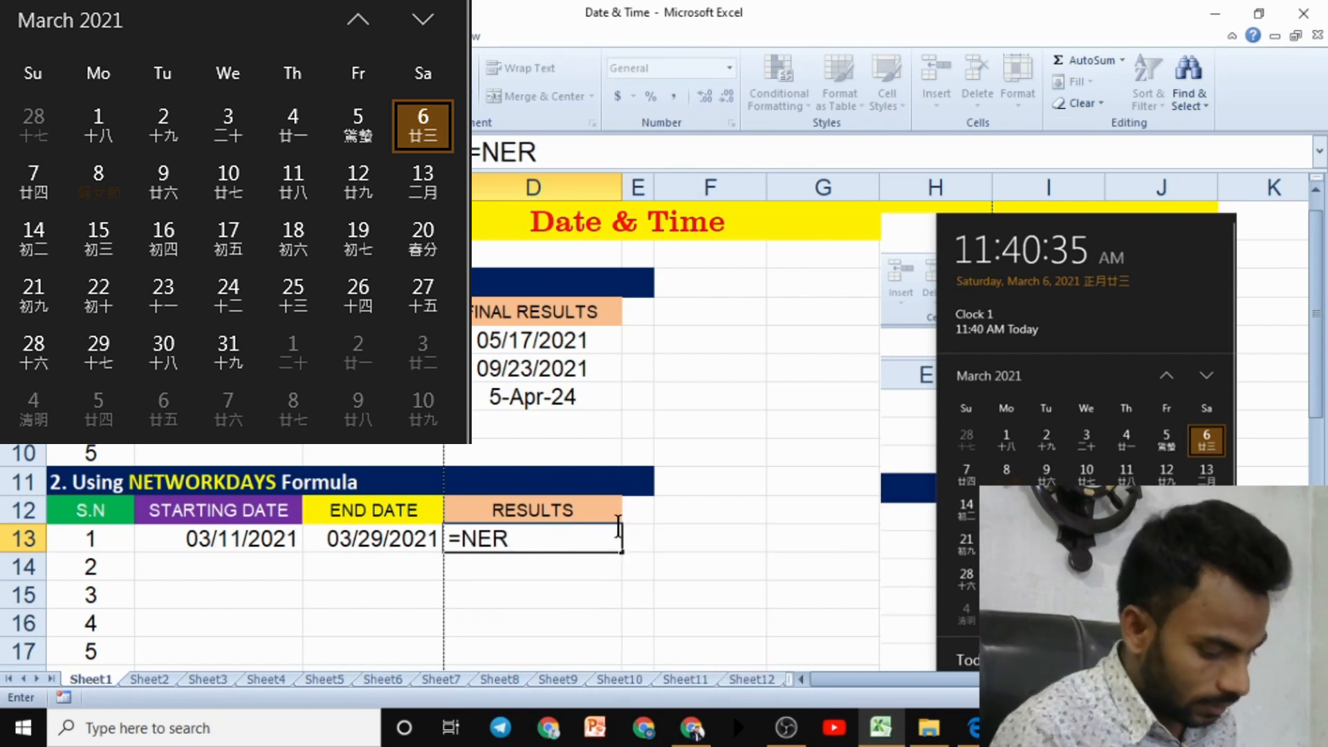
{"action": "key", "text": "BackSpace"}
{"action": "type", "text": "T"}
{"action": "key", "text": "Tab"}
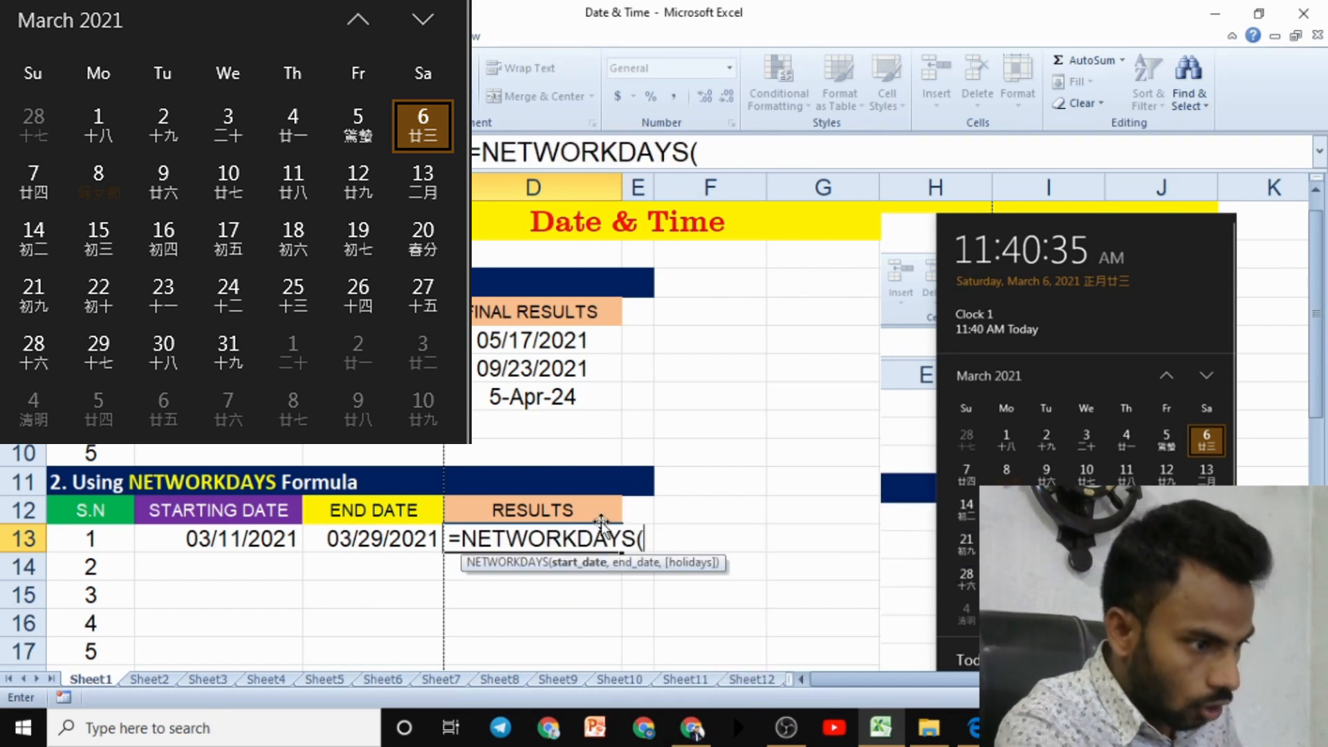
{"action": "left_click", "coordinate": [280, 548]}
{"action": "type", "text": ","}
{"action": "left_click", "coordinate": [323, 544]}
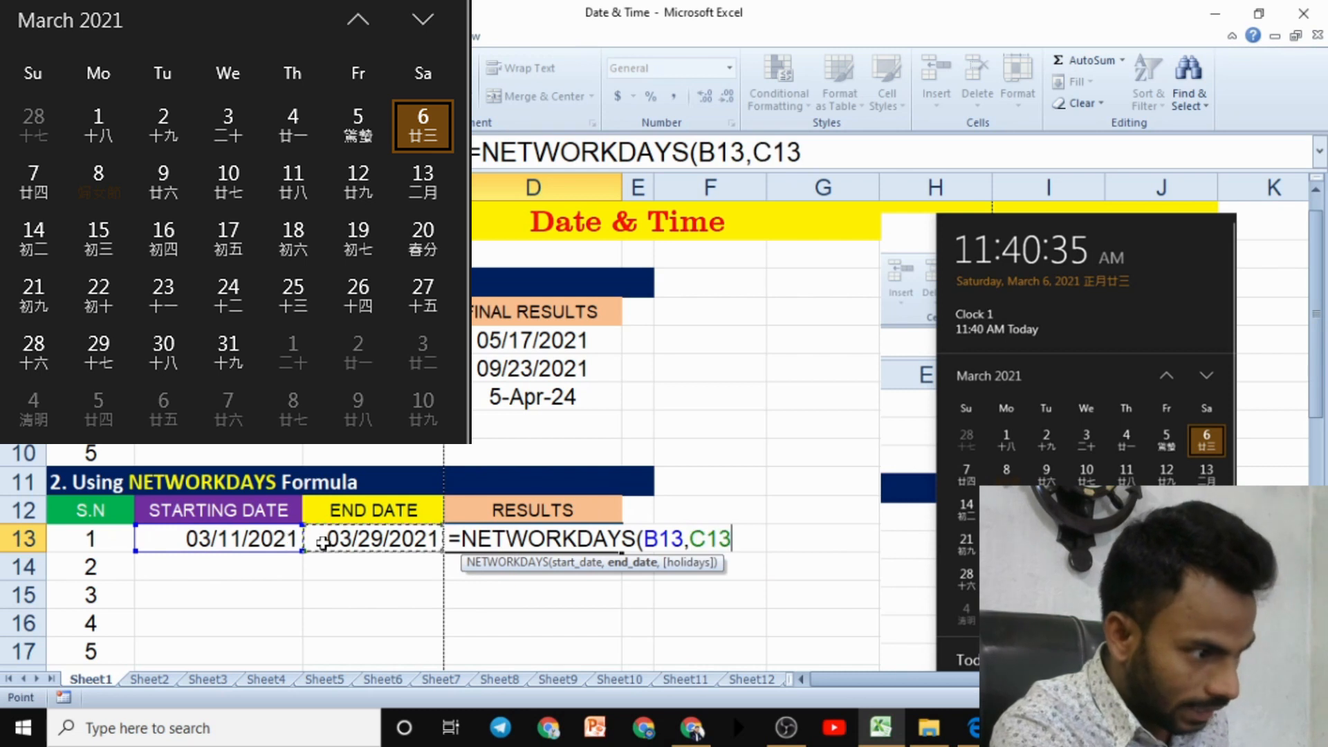
{"action": "type", "text": ")"}
{"action": "key", "text": "Return"}
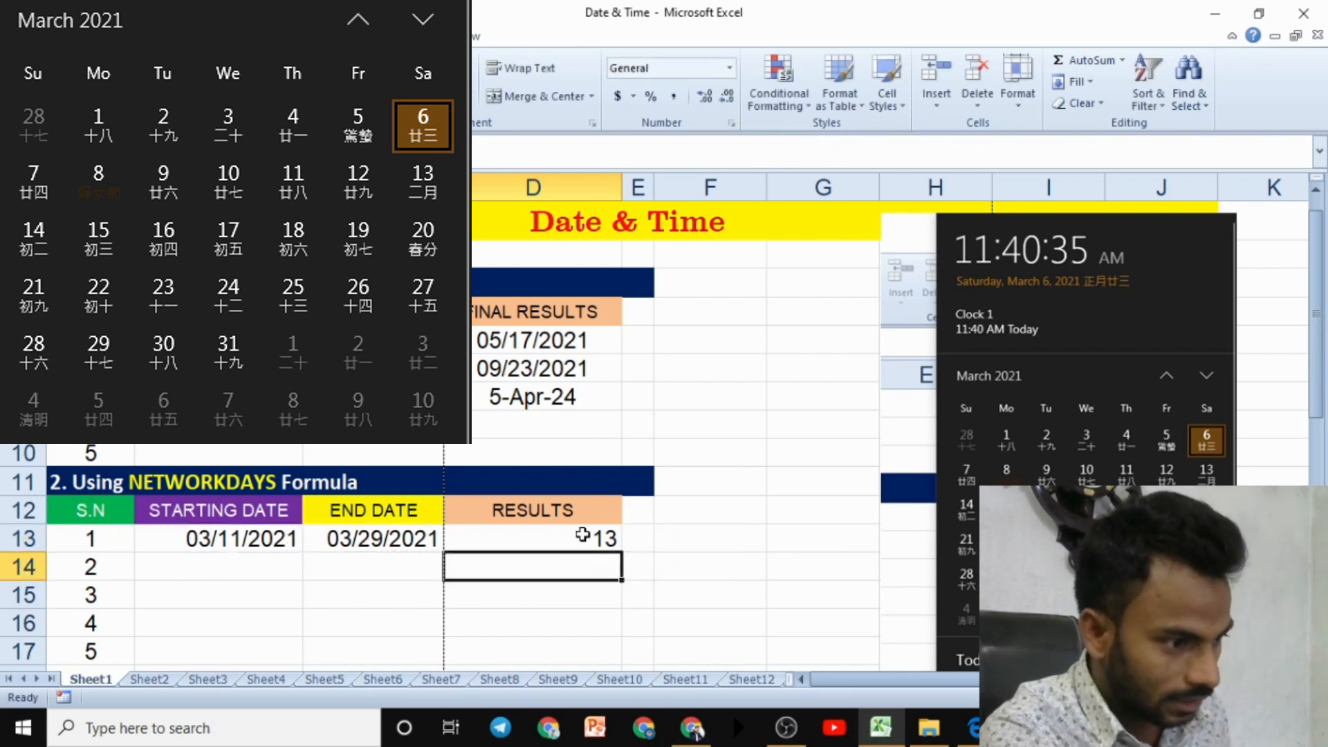
Check the D13 result by circling Sundays the 14th and 21st on the calendar picture.
{"action": "left_click", "coordinate": [583, 539]}
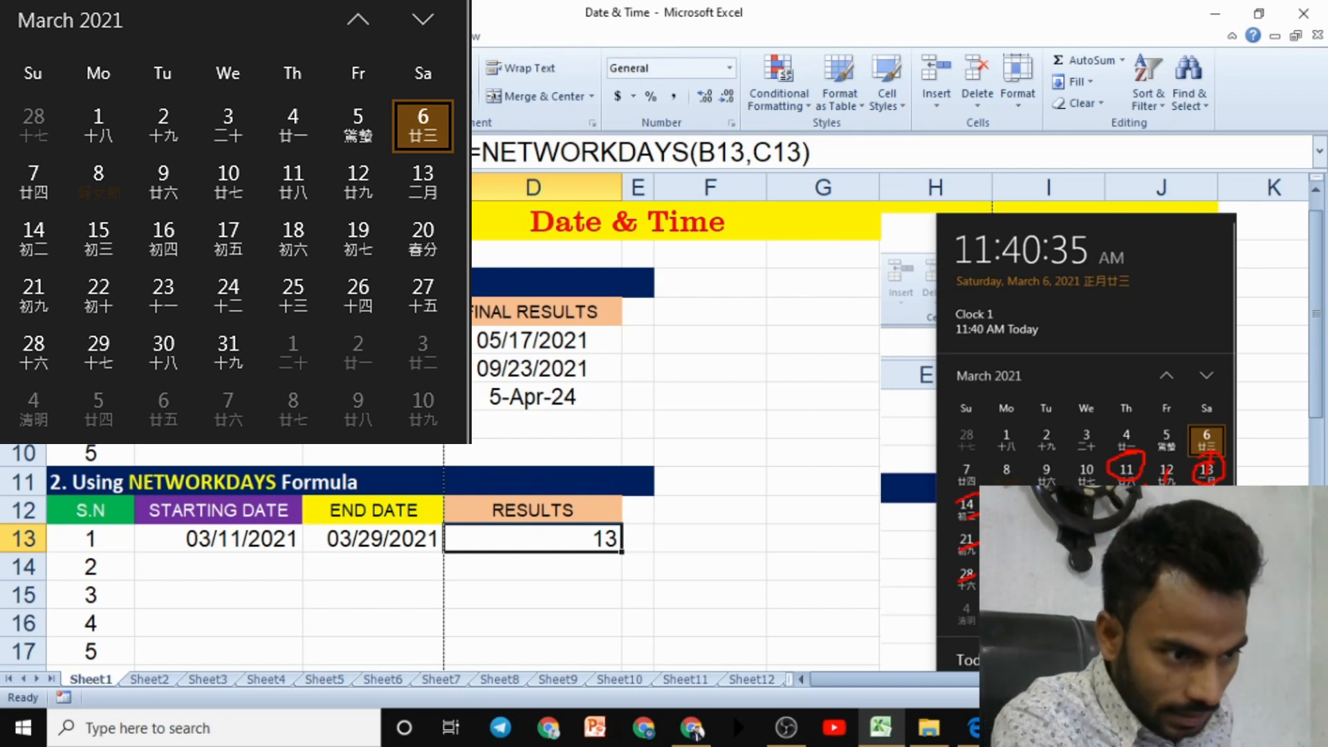
{"action": "left_click_drag", "start_coordinate": [957, 502], "coordinate": [977, 510]}
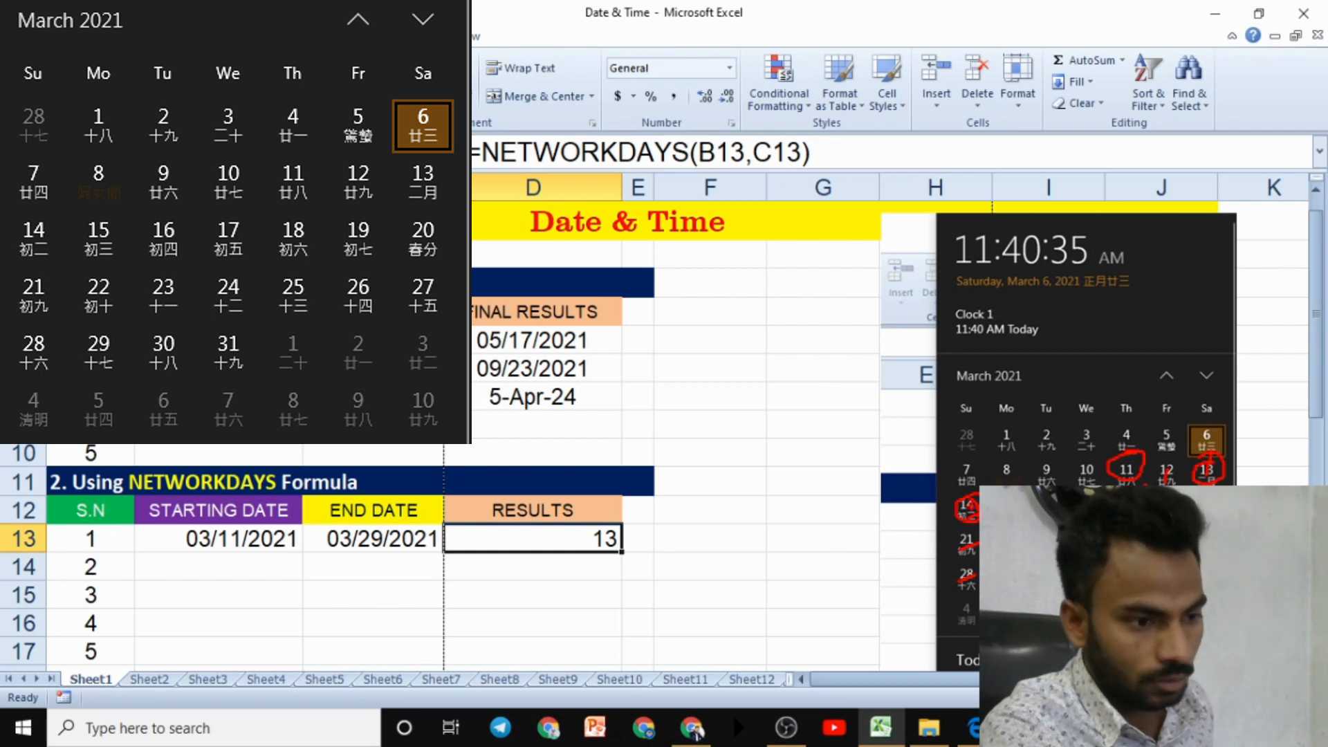
{"action": "mouse_move", "coordinate": [976, 528]}
{"action": "left_mouse_down"}
{"action": "mouse_move", "coordinate": [953, 532]}
{"action": "mouse_move", "coordinate": [975, 553]}
{"action": "left_mouse_up"}
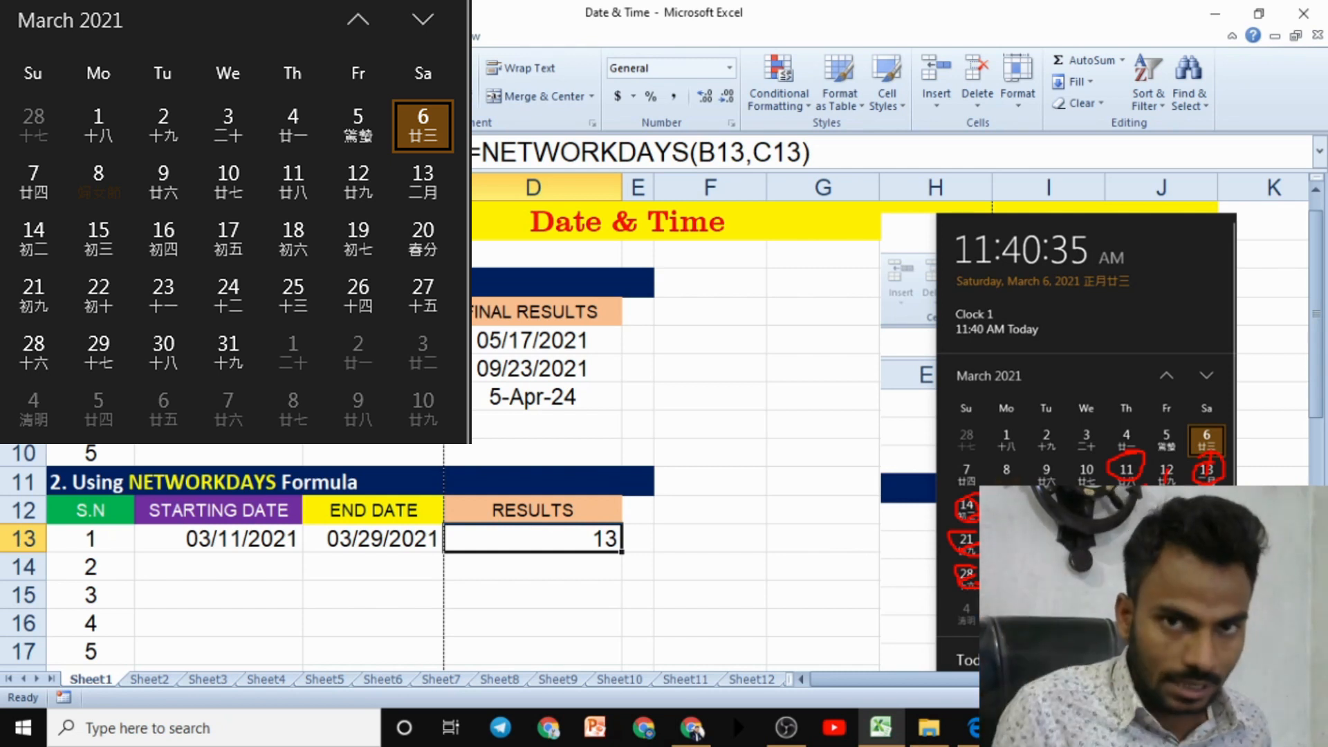
Widen columns D and E and move the calendar picture closer to the tables.
{"action": "scroll", "coordinate": [574, 484], "scroll_direction": "down", "scroll_amount": 4}
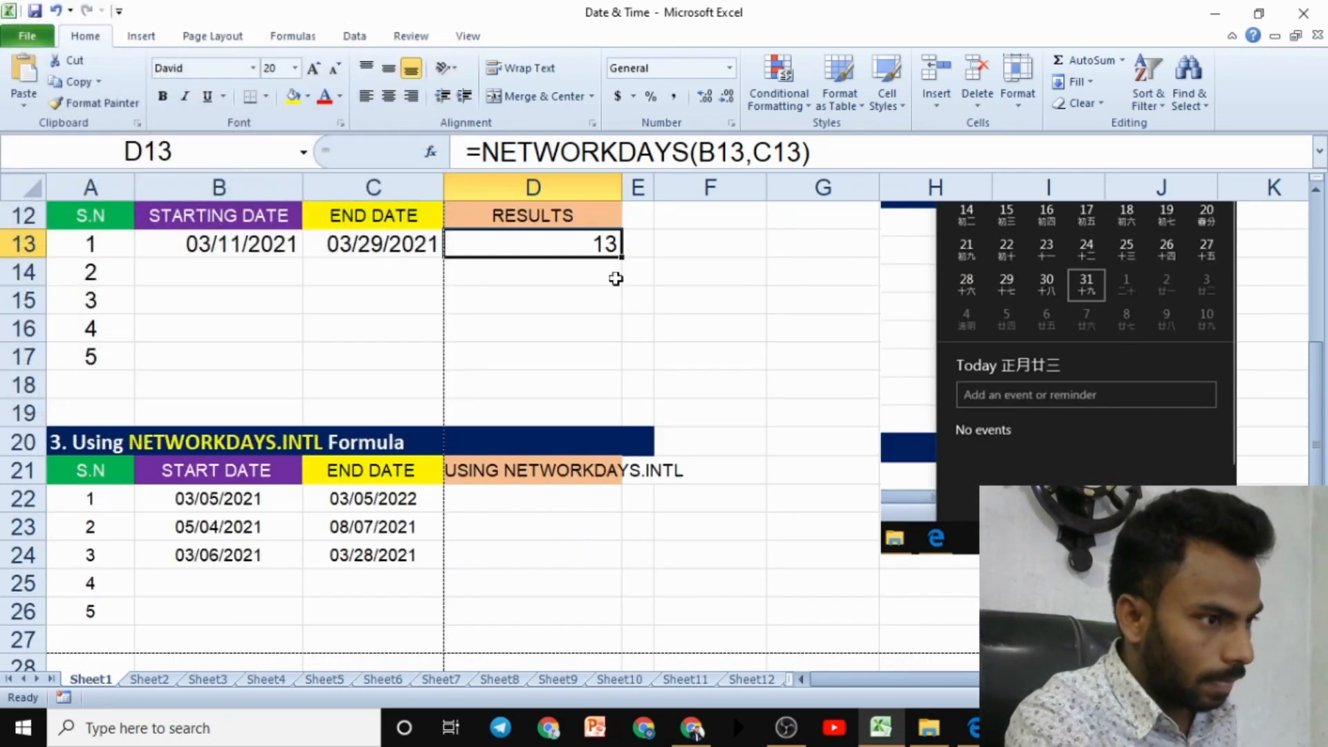
{"action": "left_click_drag", "start_coordinate": [654, 187], "coordinate": [705, 197]}
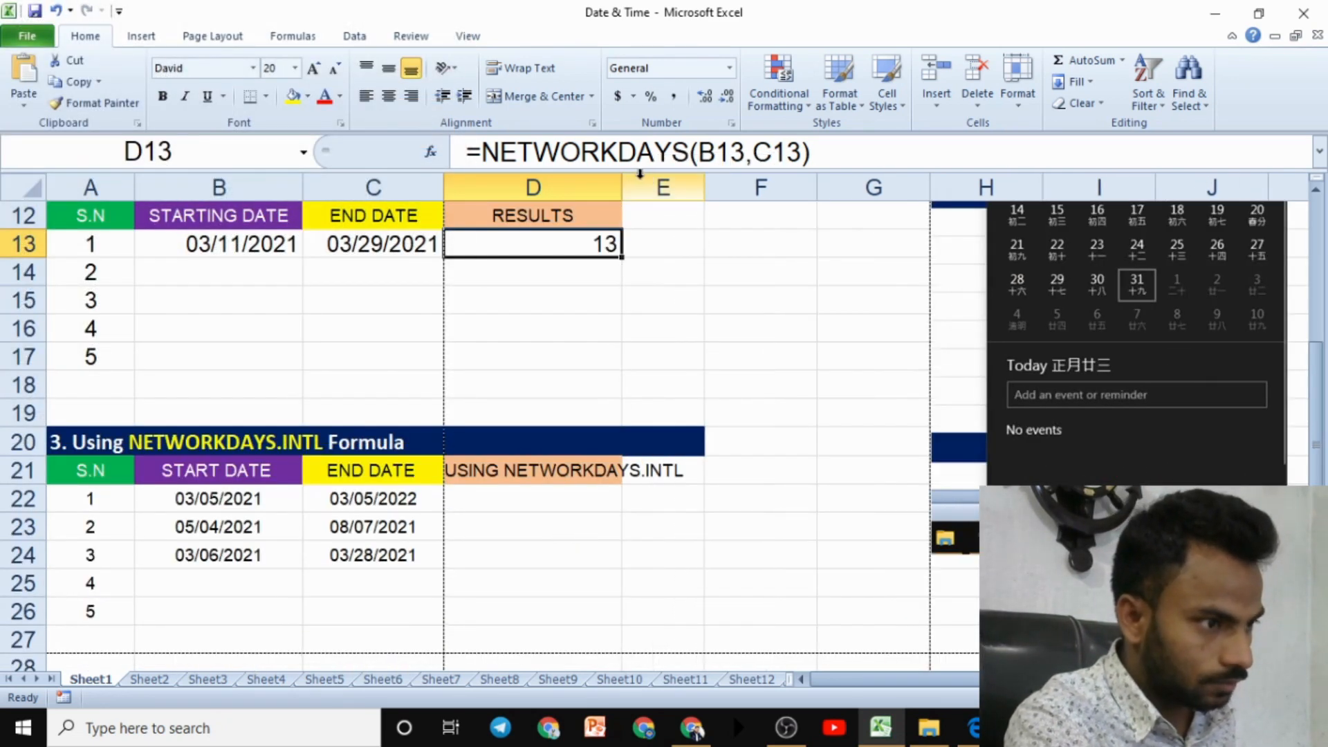
{"action": "left_click_drag", "start_coordinate": [621, 184], "coordinate": [688, 184]}
{"action": "left_click_drag", "start_coordinate": [1012, 365], "coordinate": [921, 381]}
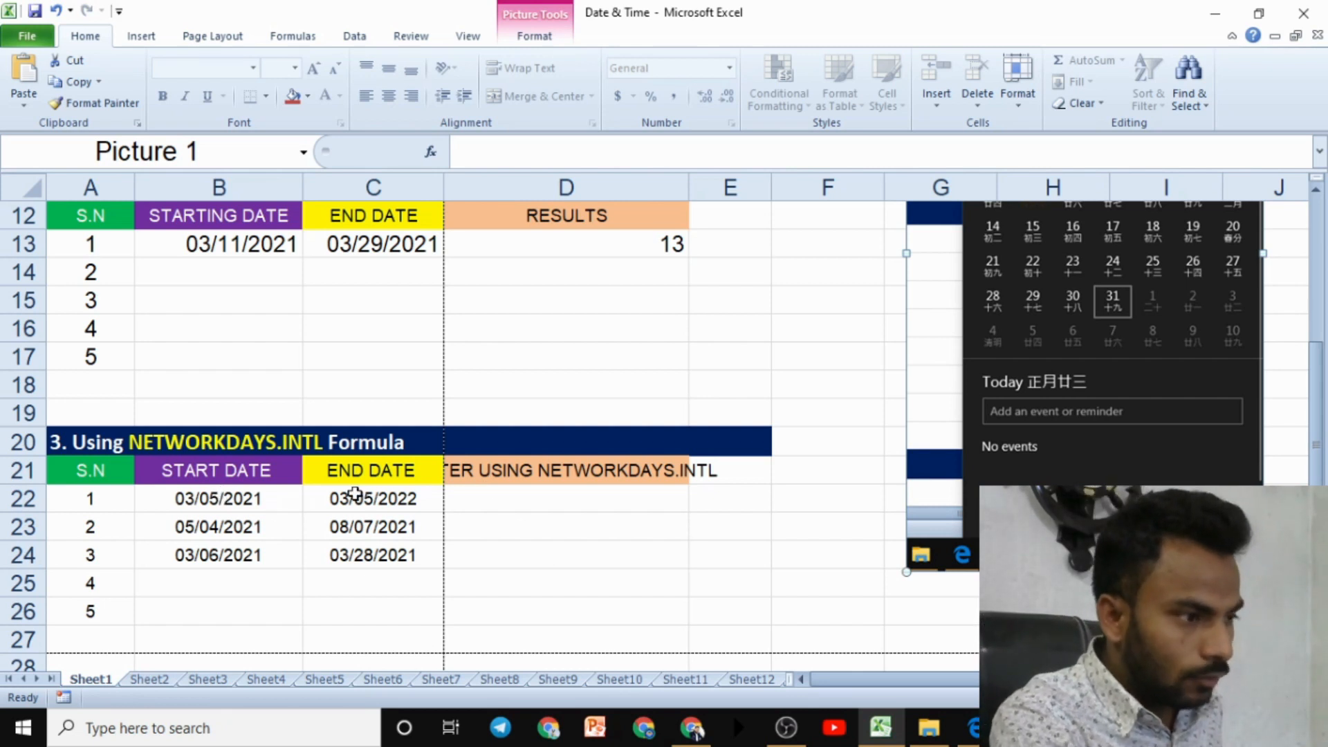
Delete the existing start and end dates in B22:C24 of the NETWORKDAYS.INTL table.
{"action": "scroll", "coordinate": [349, 373], "scroll_direction": "up", "scroll_amount": 2}
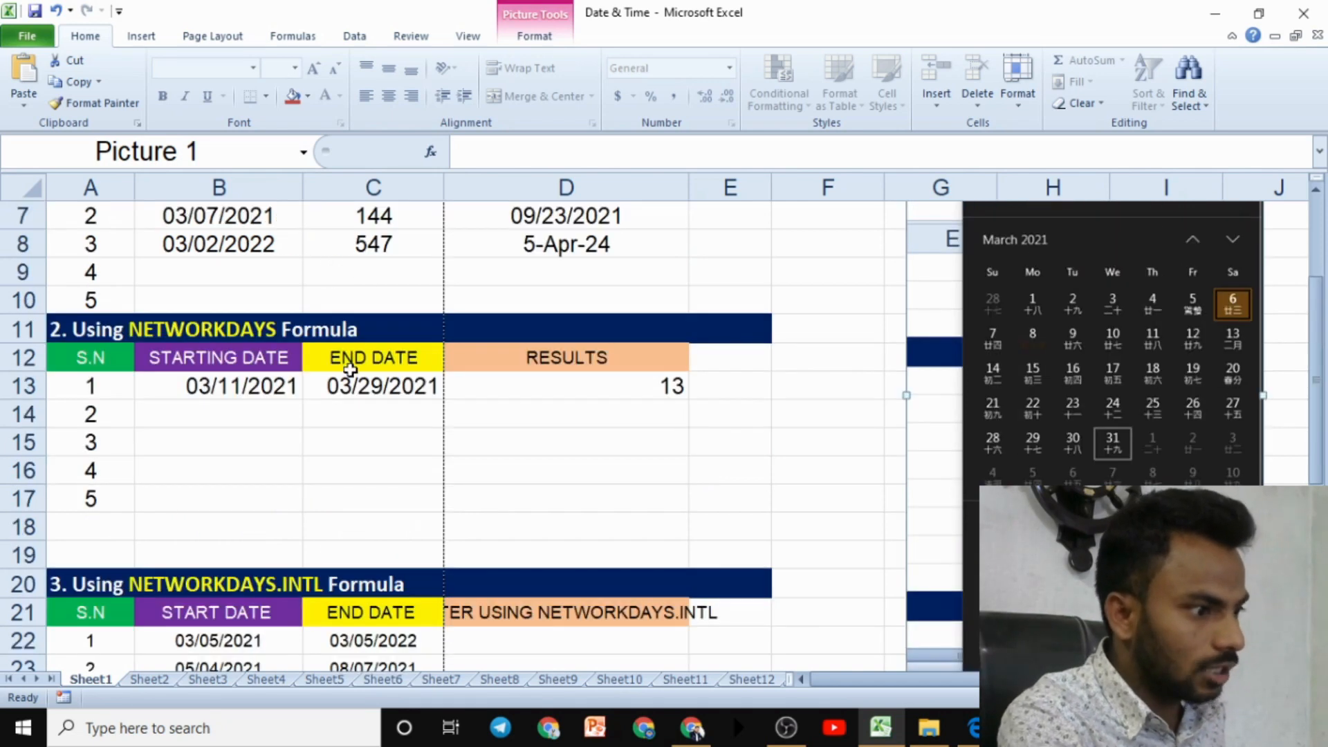
{"action": "scroll", "coordinate": [336, 385], "scroll_direction": "down", "scroll_amount": 2}
{"action": "left_click_drag", "start_coordinate": [223, 243], "coordinate": [335, 243]}
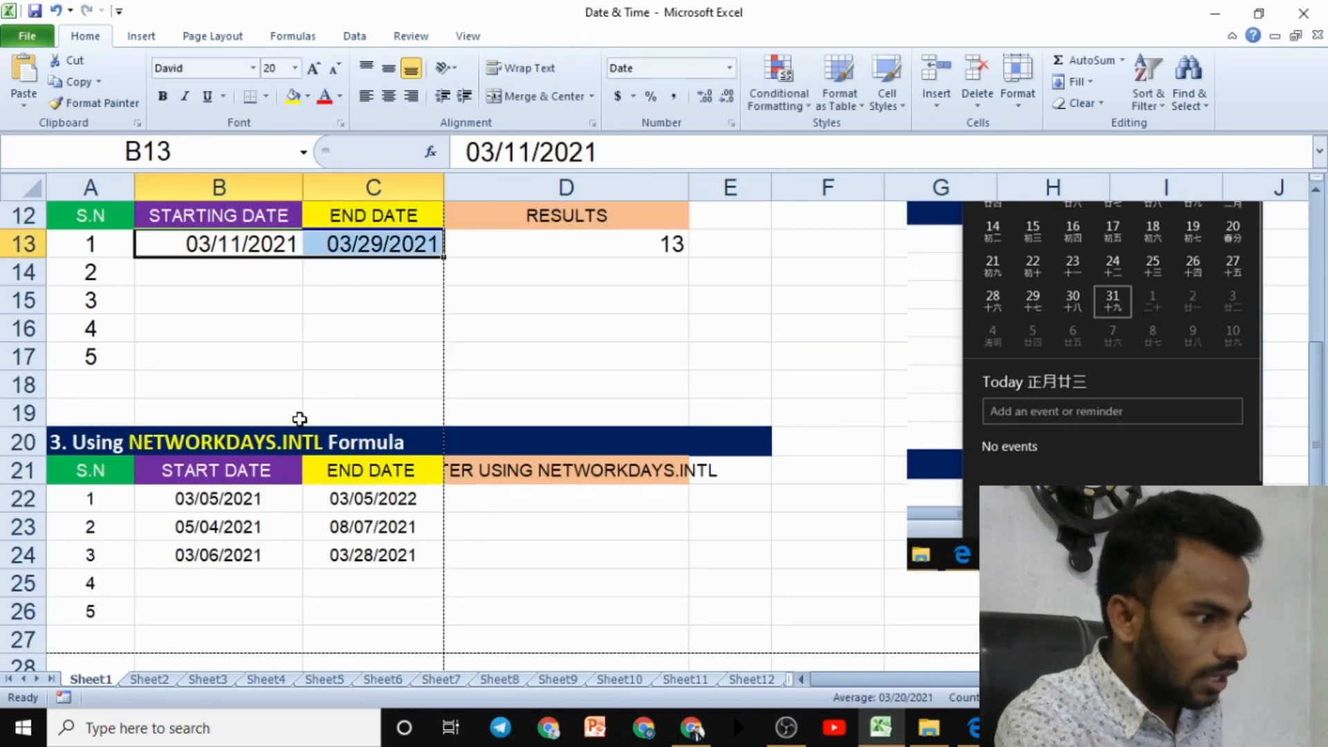
{"action": "left_click_drag", "start_coordinate": [182, 502], "coordinate": [411, 544]}
{"action": "key", "text": "Delete"}
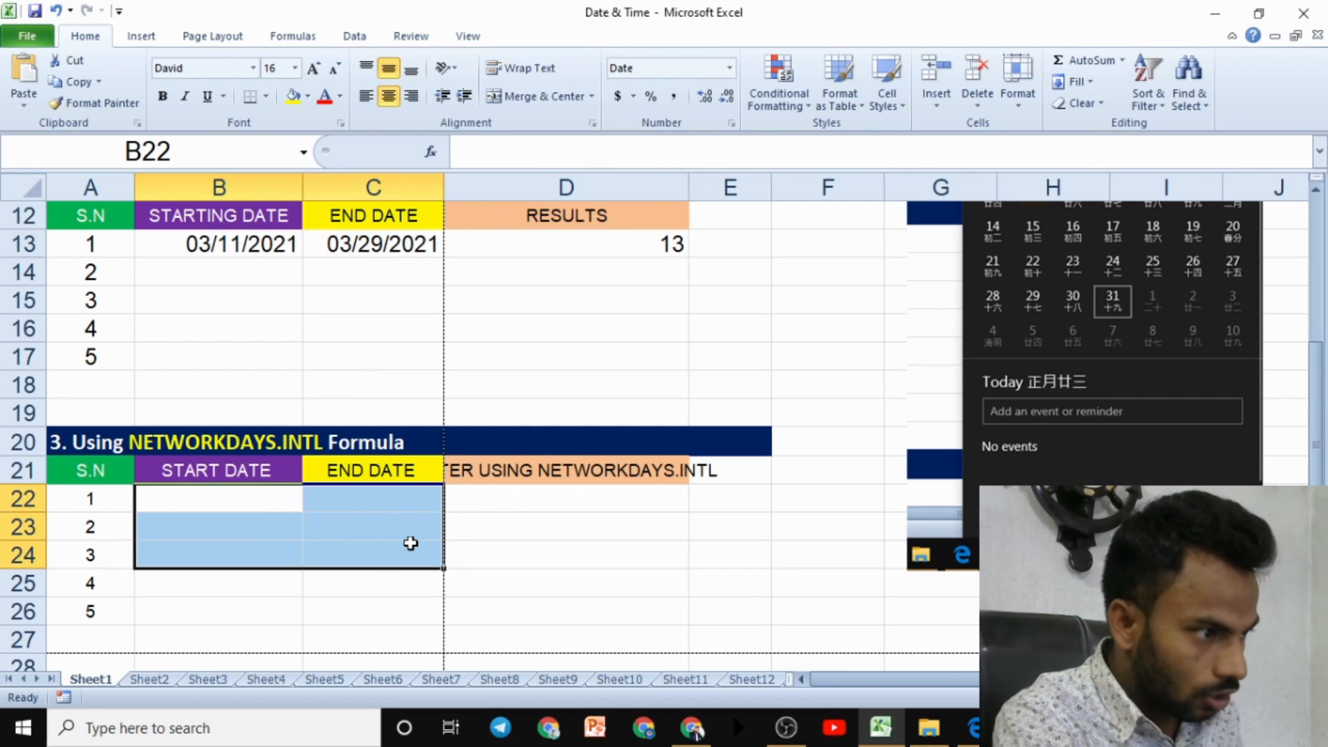
Enter the start date 03/11/2021 in cell B22 of the NETWORKDAYS.INTL table.
{"action": "left_click", "coordinate": [247, 244]}
{"action": "double_click", "coordinate": [203, 500]}
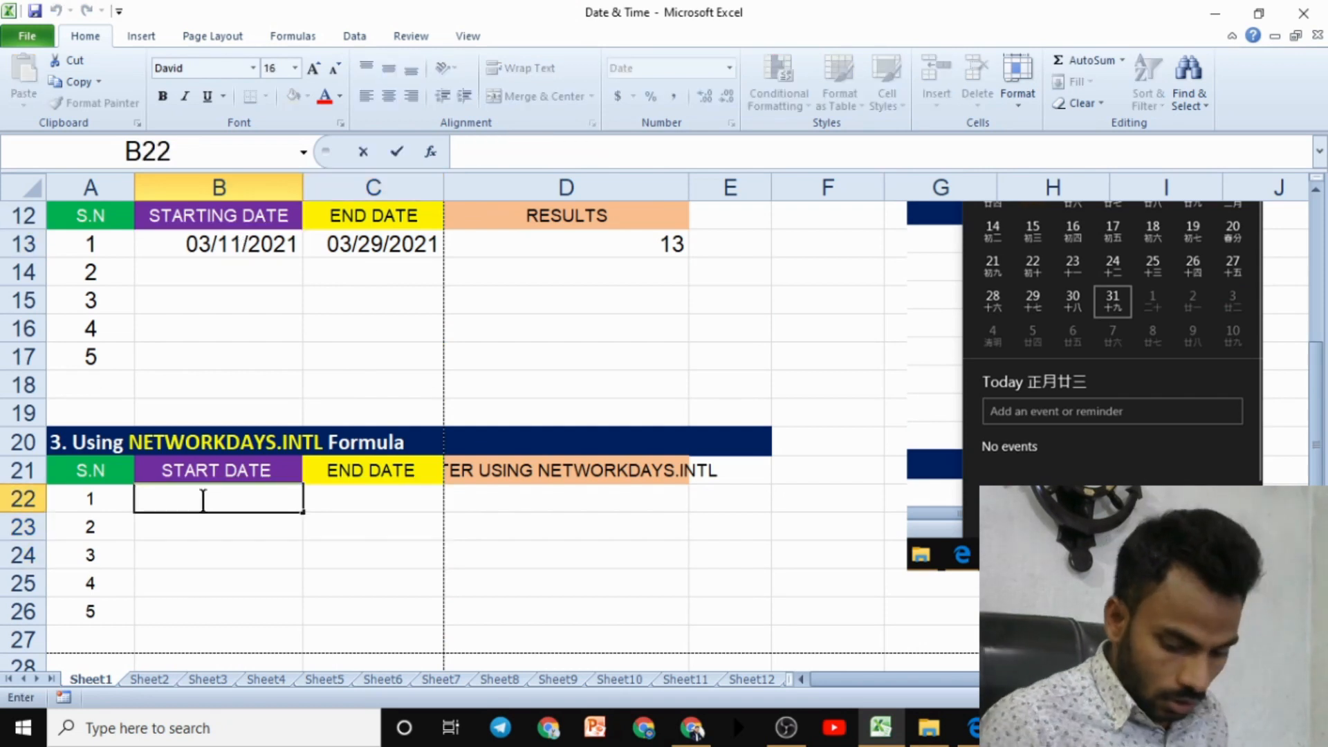
{"action": "type", "text": "03/"}
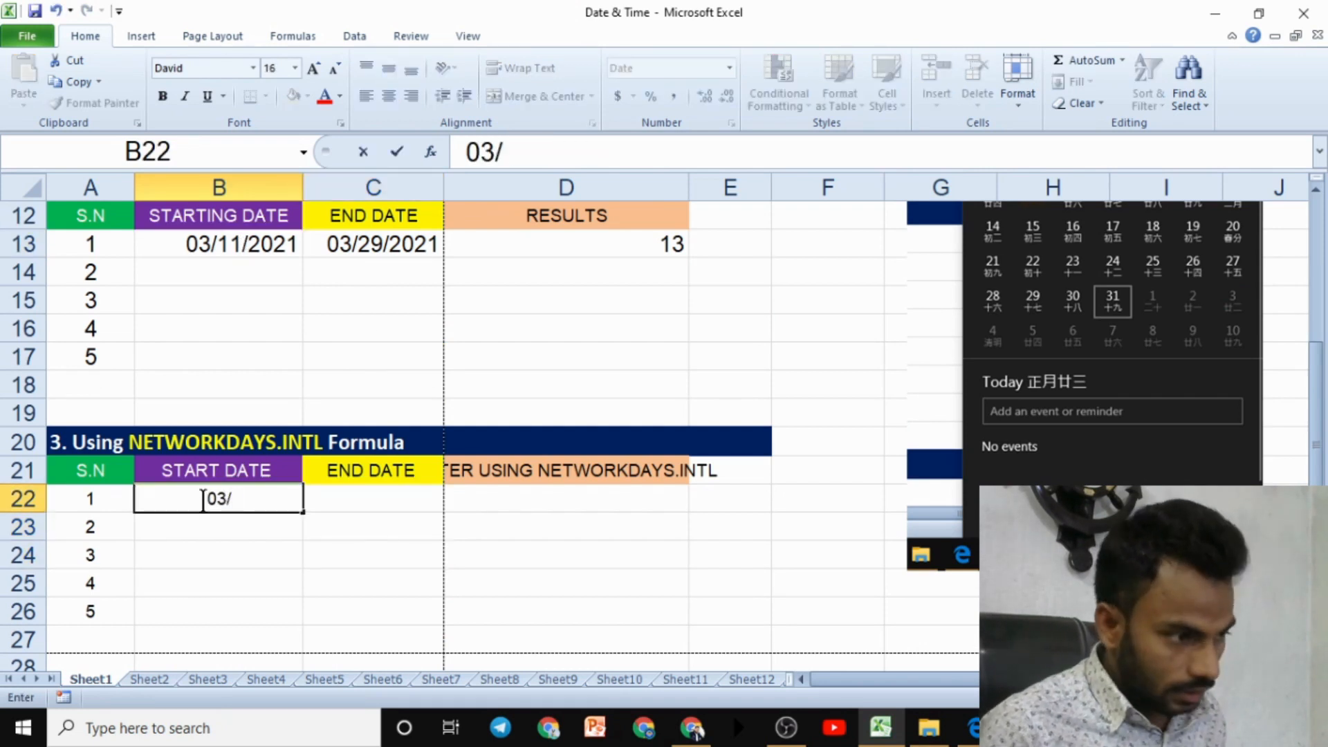
{"action": "type", "text": "11/2021"}
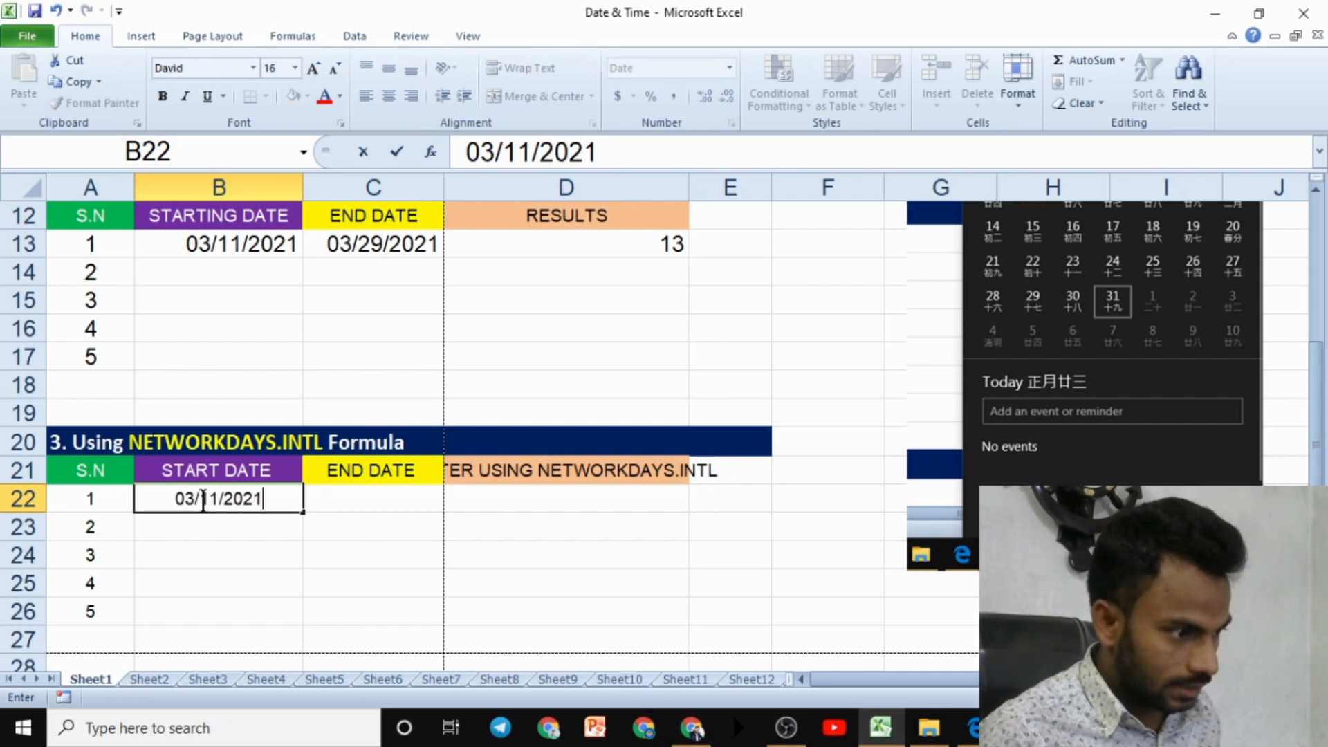
Enter the end date 3/29/2021 in cell C22 of the NETWORKDAYS.INTL table.
{"action": "left_click", "coordinate": [361, 500]}
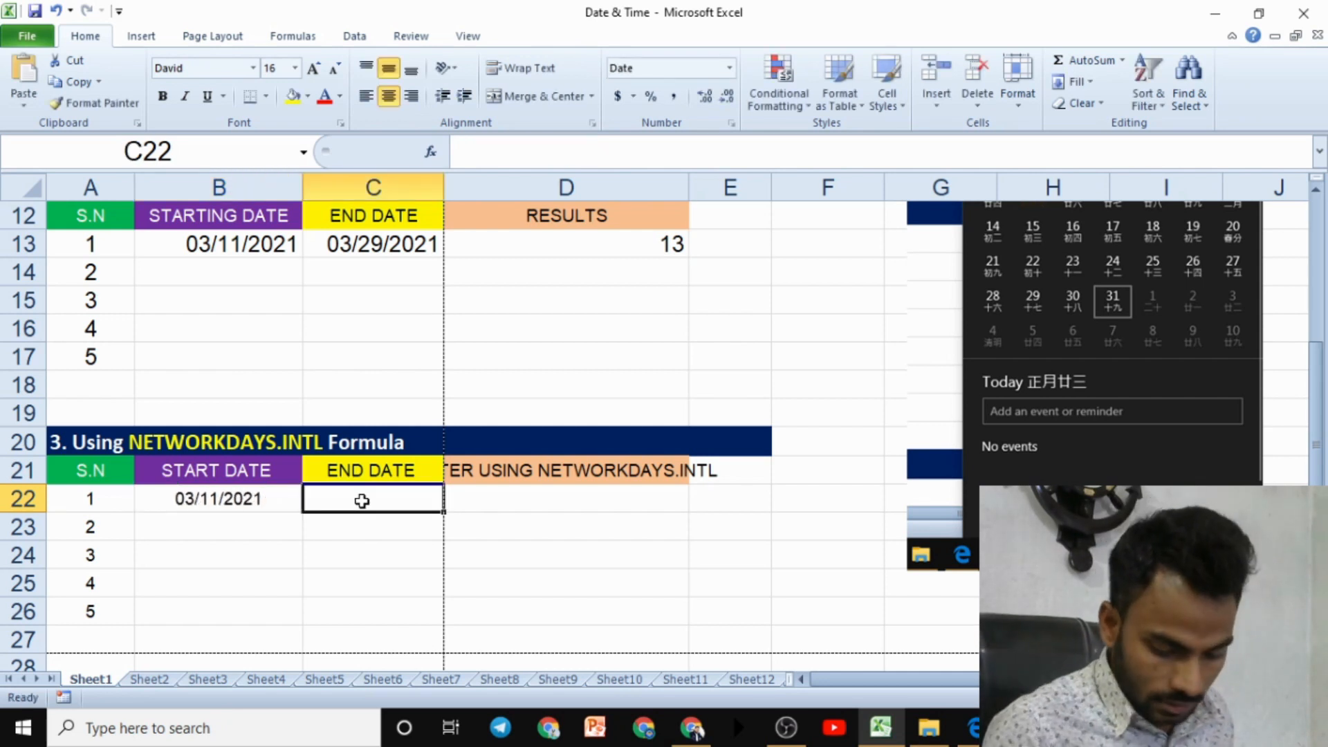
{"action": "type", "text": "3"}
{"action": "key", "text": "BackSpace"}
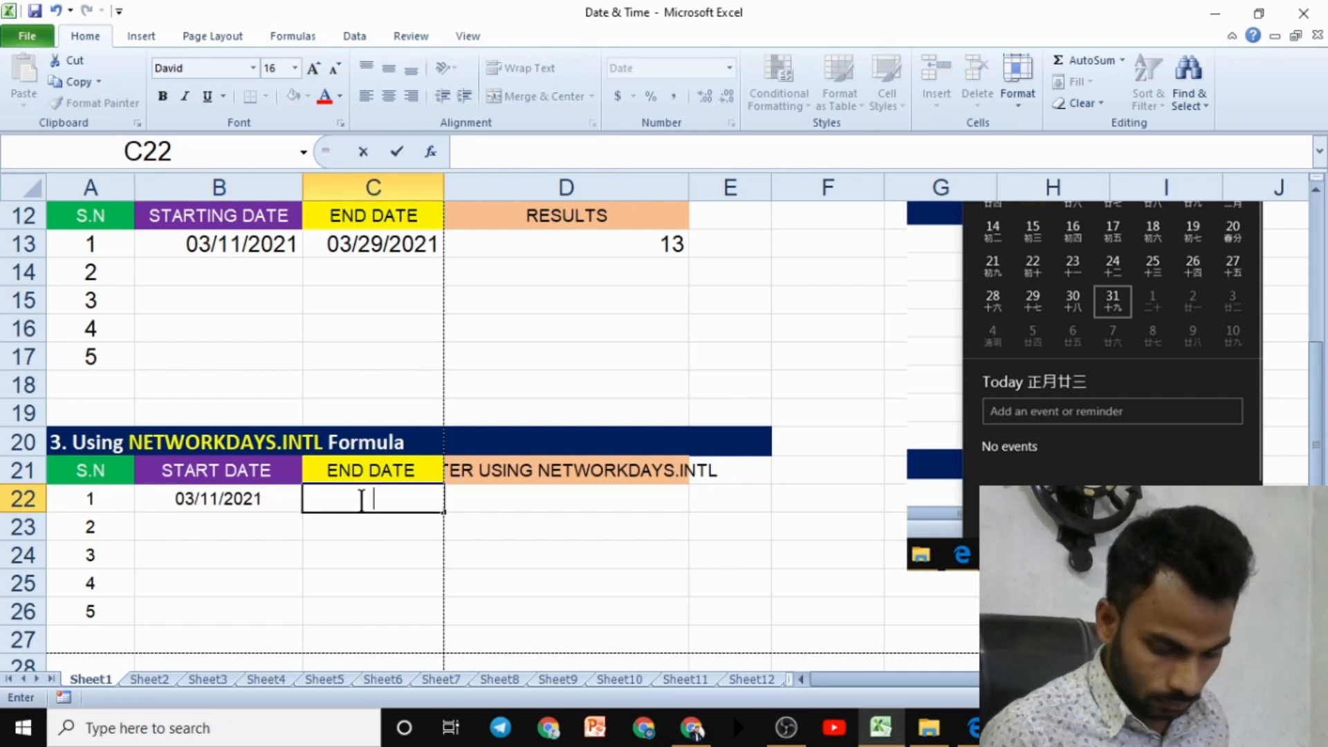
{"action": "type", "text": "3/"}
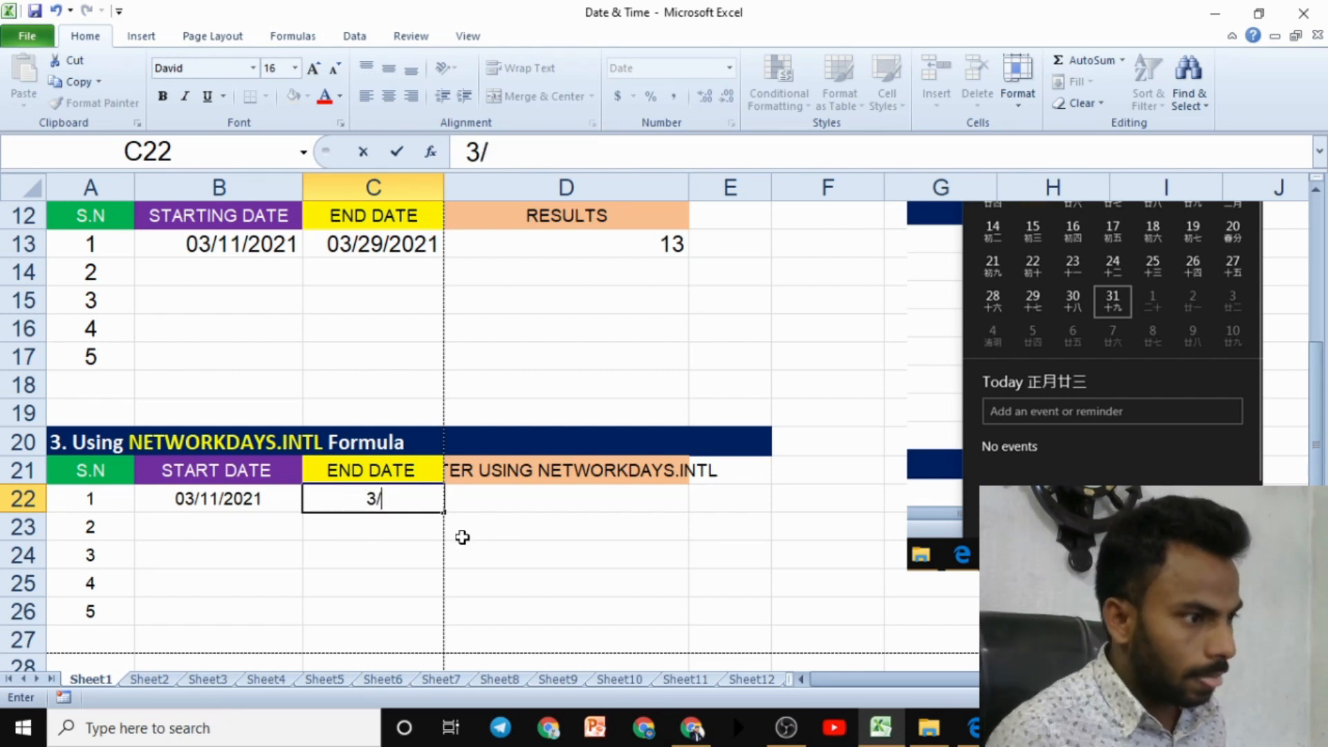
{"action": "type", "text": "29/2"}
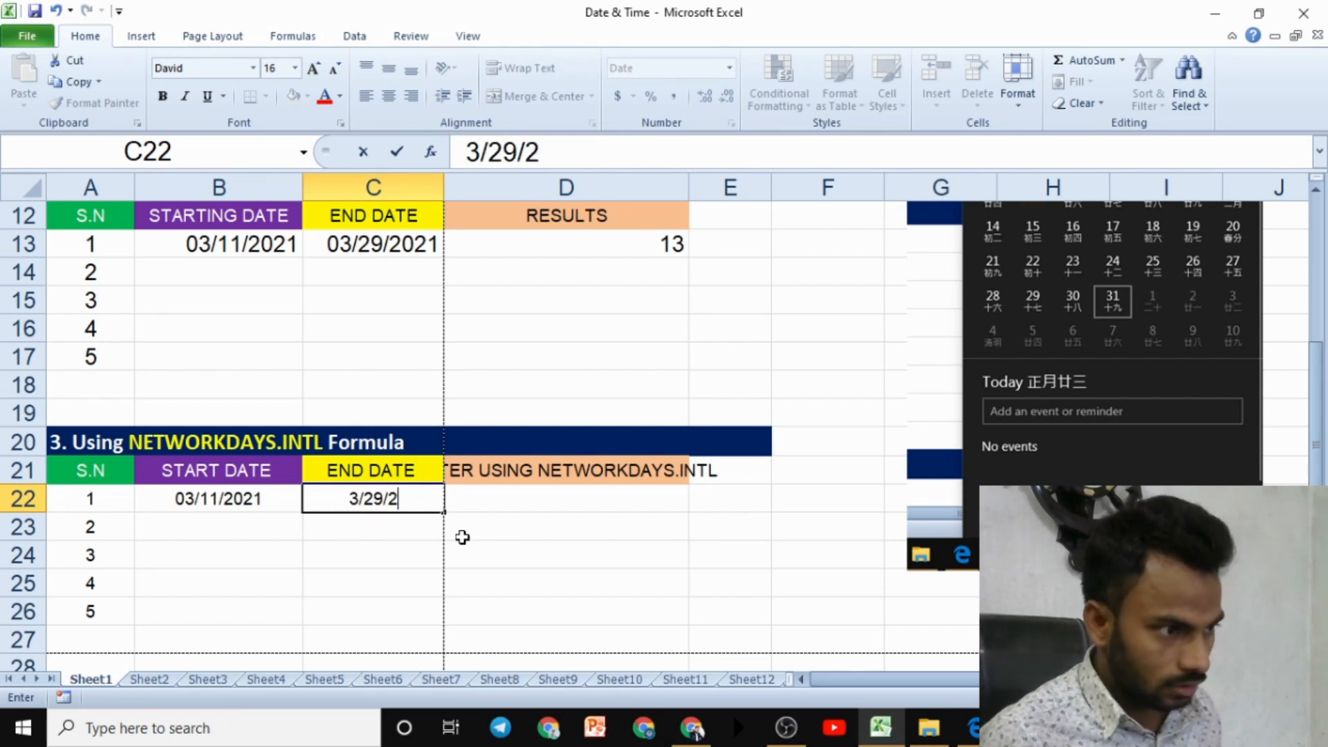
{"action": "type", "text": "021"}
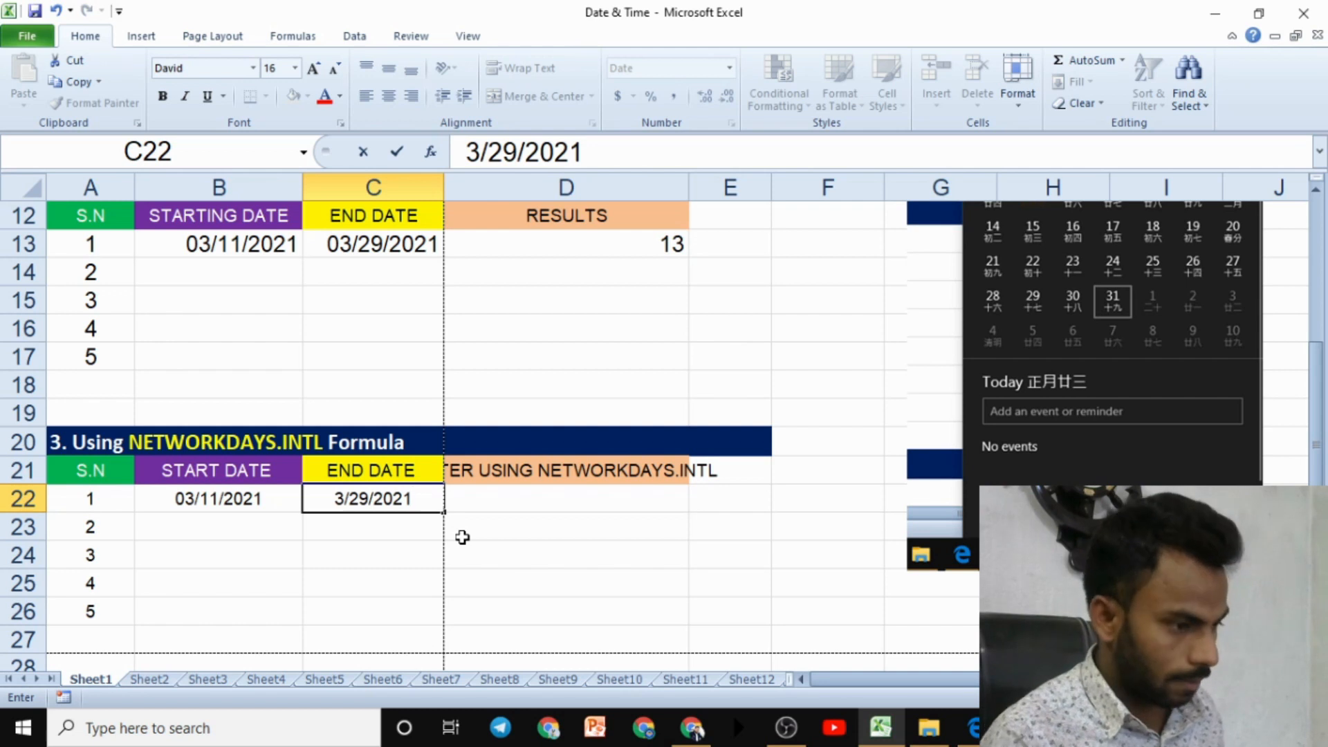
{"action": "key", "text": "Tab"}
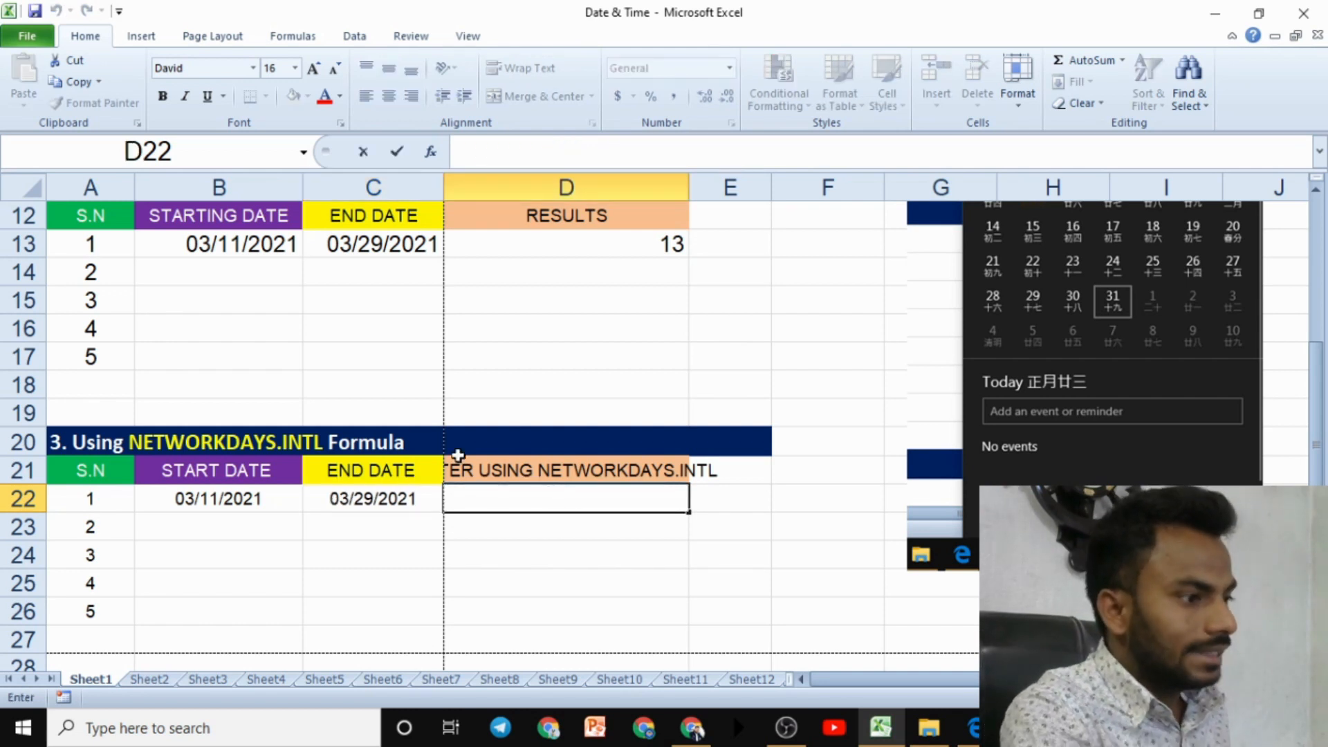
Start a NETWORKDAYS.INTL formula in cell D22 with B22 as the start date and C22 as the end date.
{"action": "type", "text": "NE"}
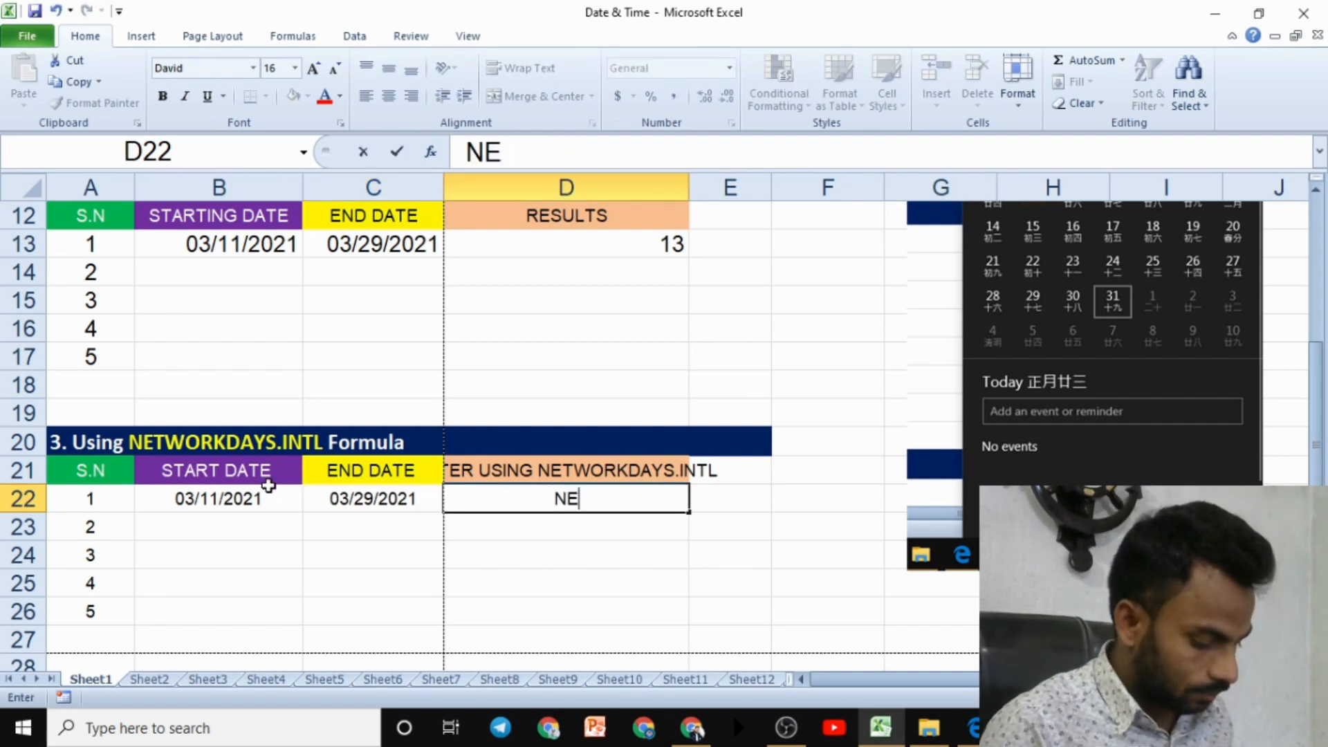
{"action": "key", "text": "BackSpace"}
{"action": "key", "text": "BackSpace"}
{"action": "type", "text": "=NET"}
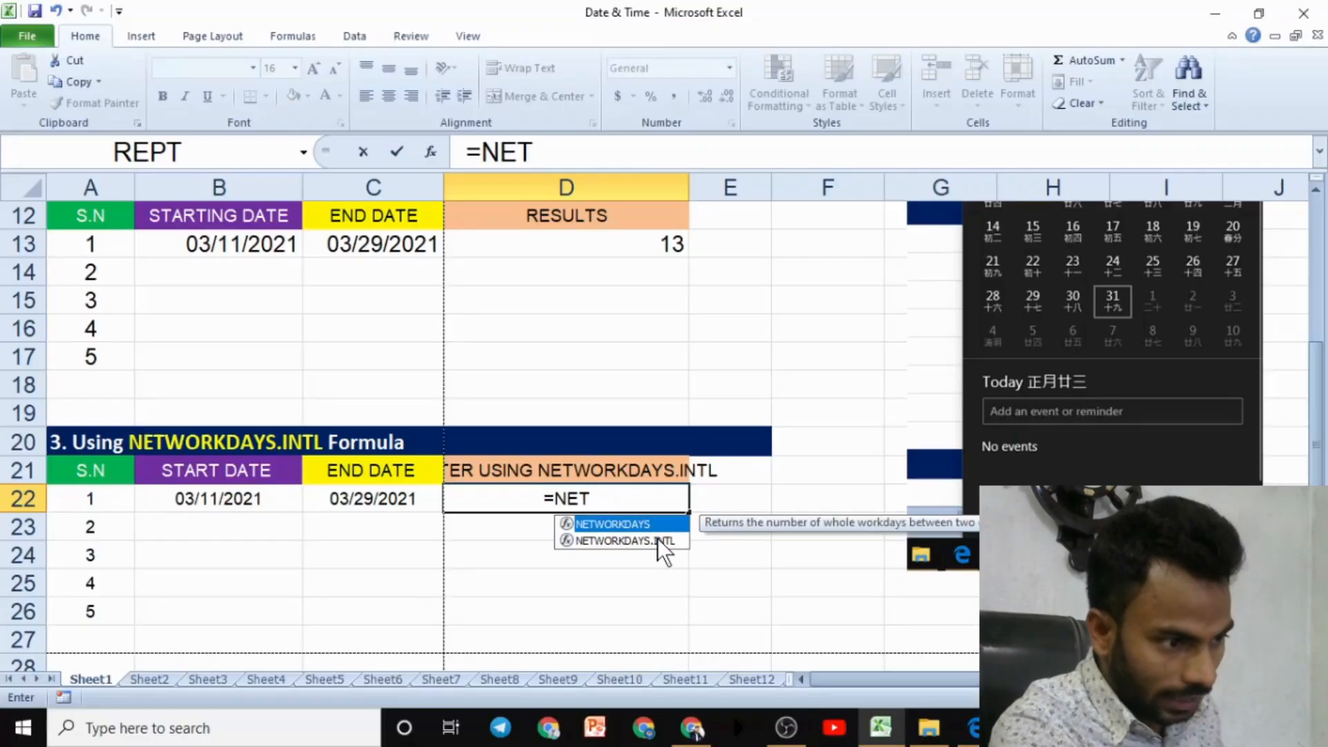
{"action": "left_click", "coordinate": [656, 533]}
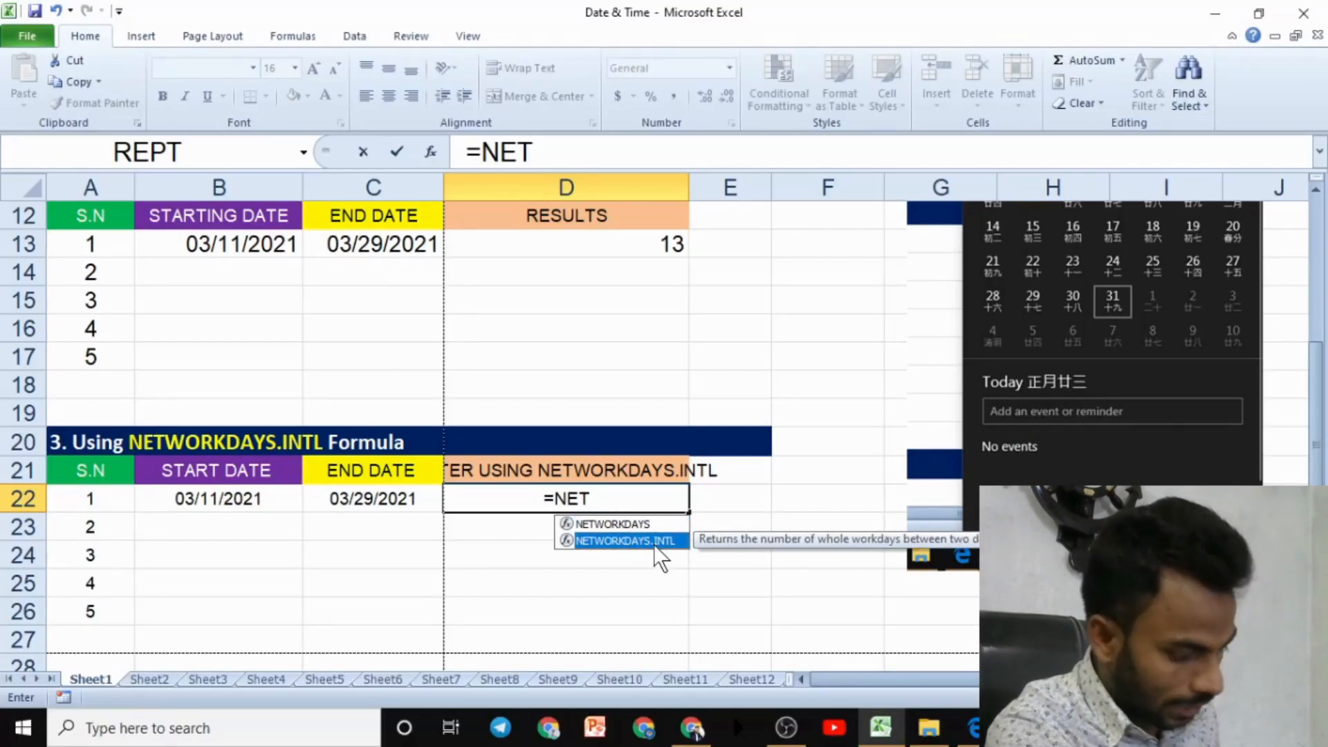
{"action": "double_click", "coordinate": [655, 532]}
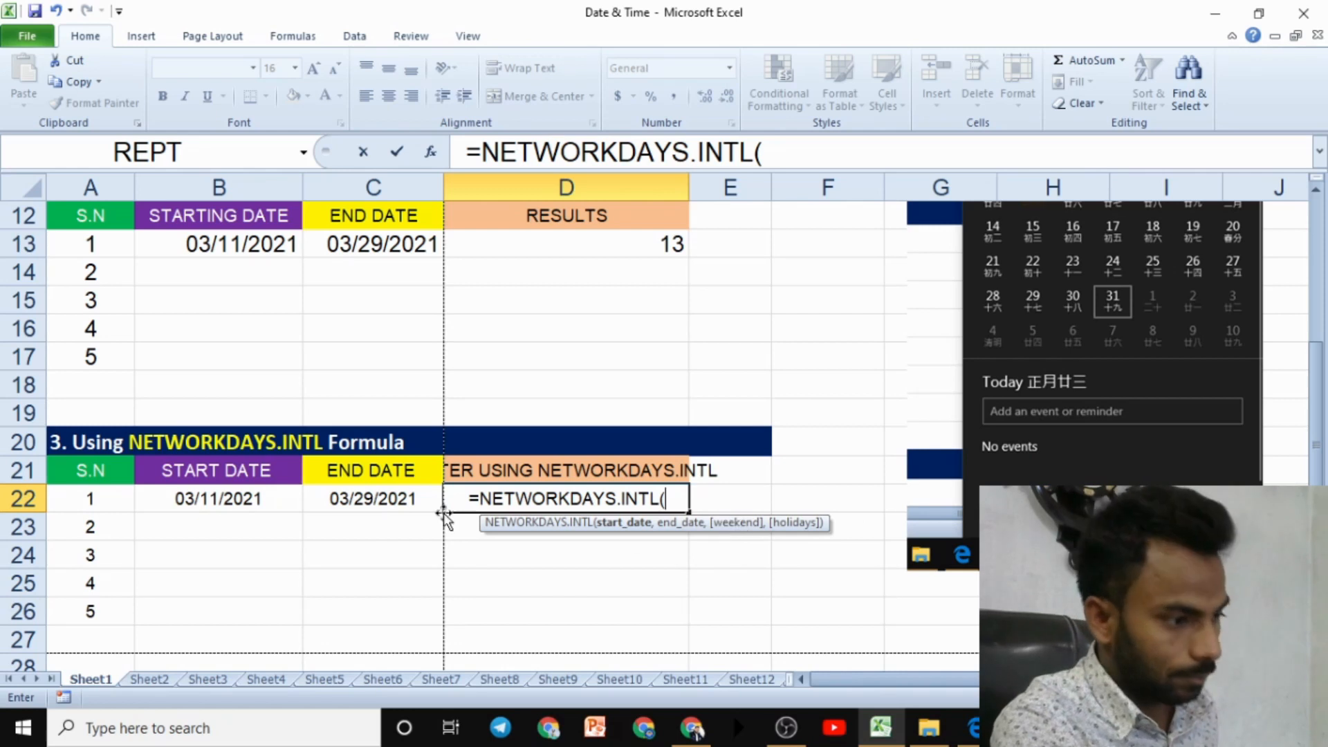
{"action": "left_click", "coordinate": [202, 497]}
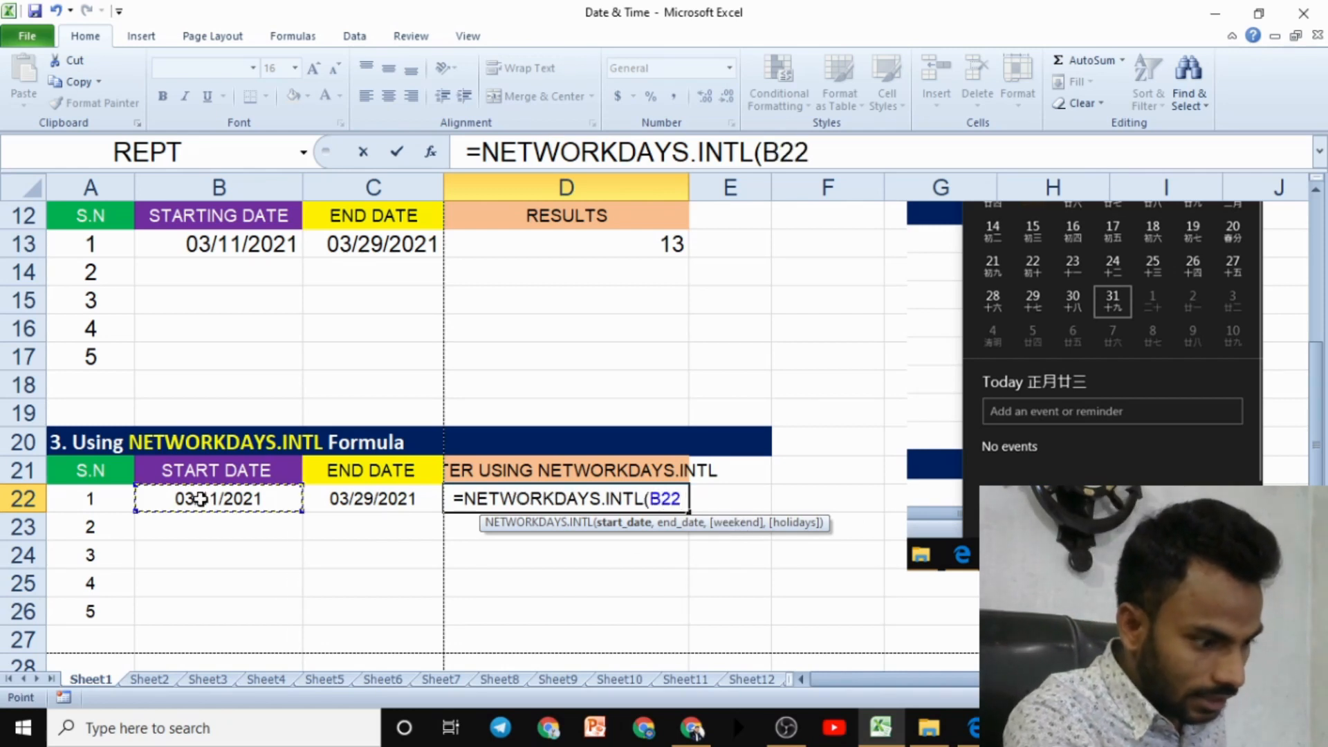
{"action": "type", "text": ","}
{"action": "left_click", "coordinate": [343, 496]}
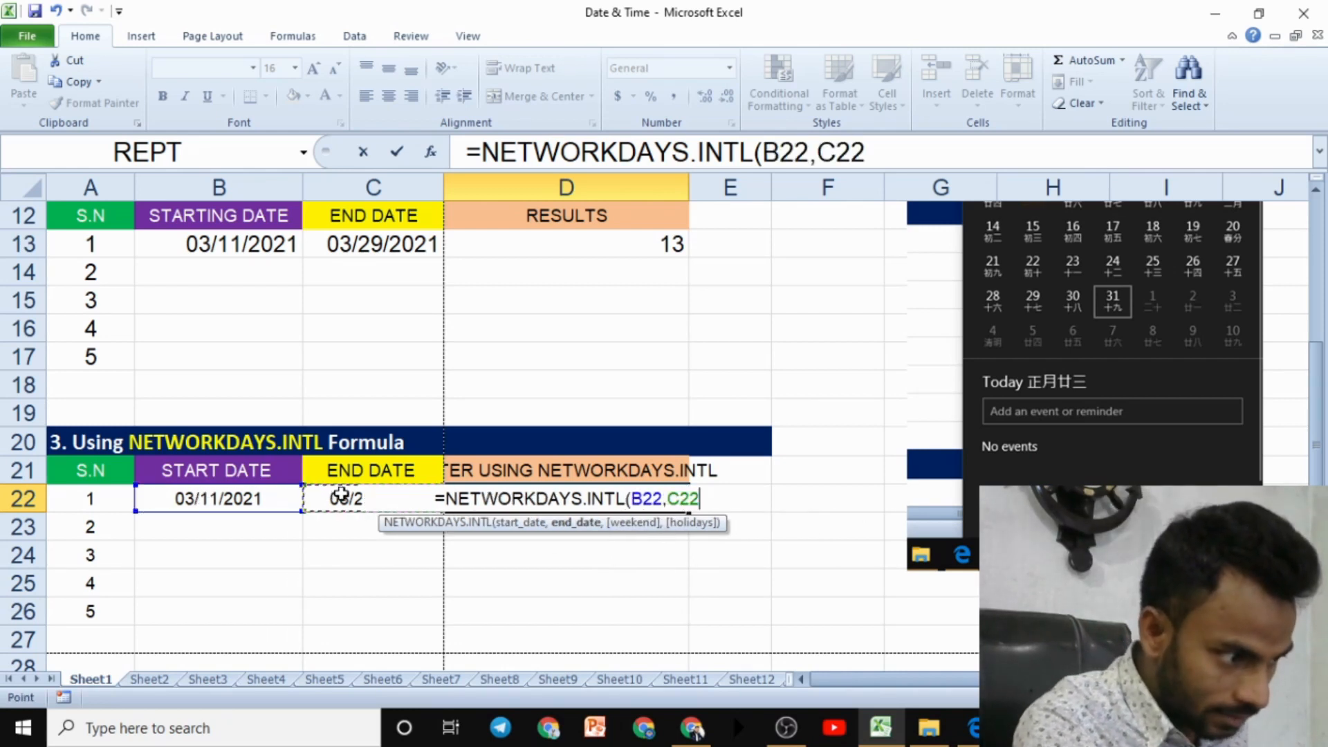
Set the D22 formula's weekend argument to 11 - Sunday only and complete it as =NETWORKDAYS.INTL(B22,C22,11).
{"action": "type", "text": ","}
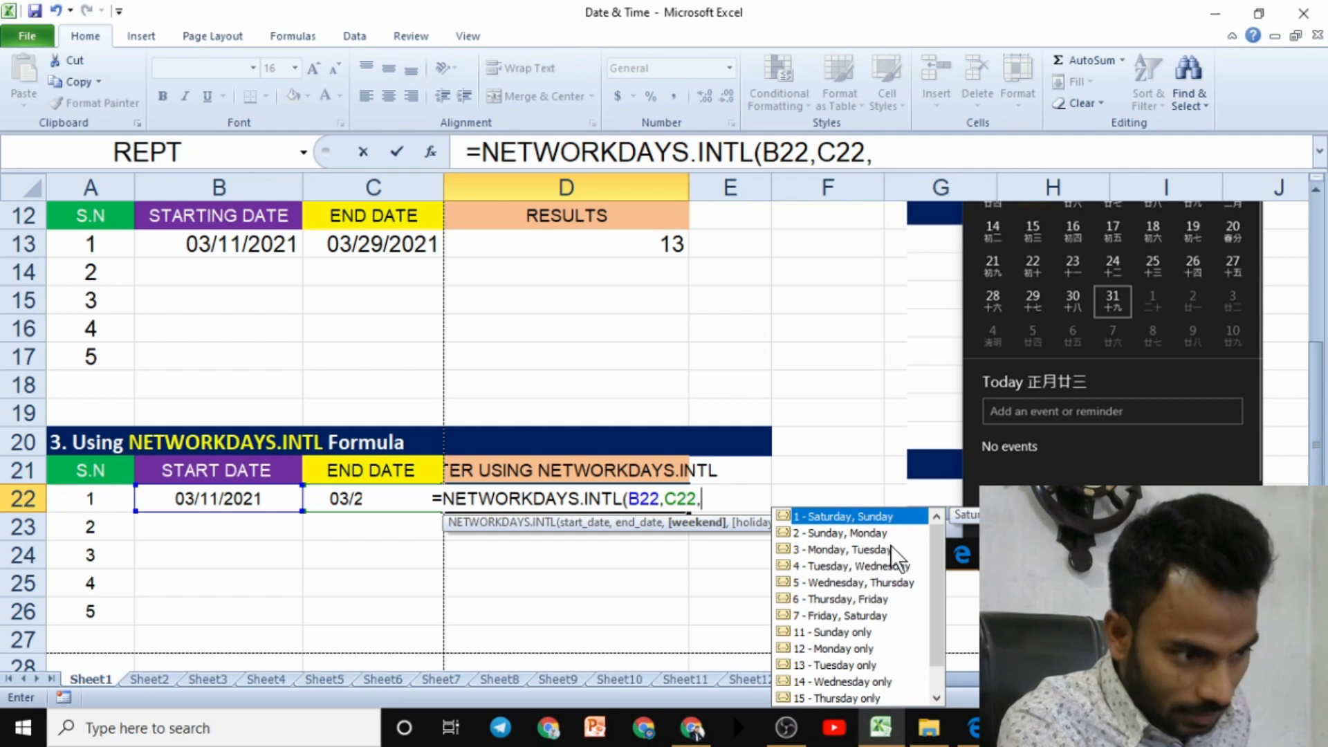
{"action": "scroll", "coordinate": [943, 621], "scroll_direction": "down", "scroll_amount": 1}
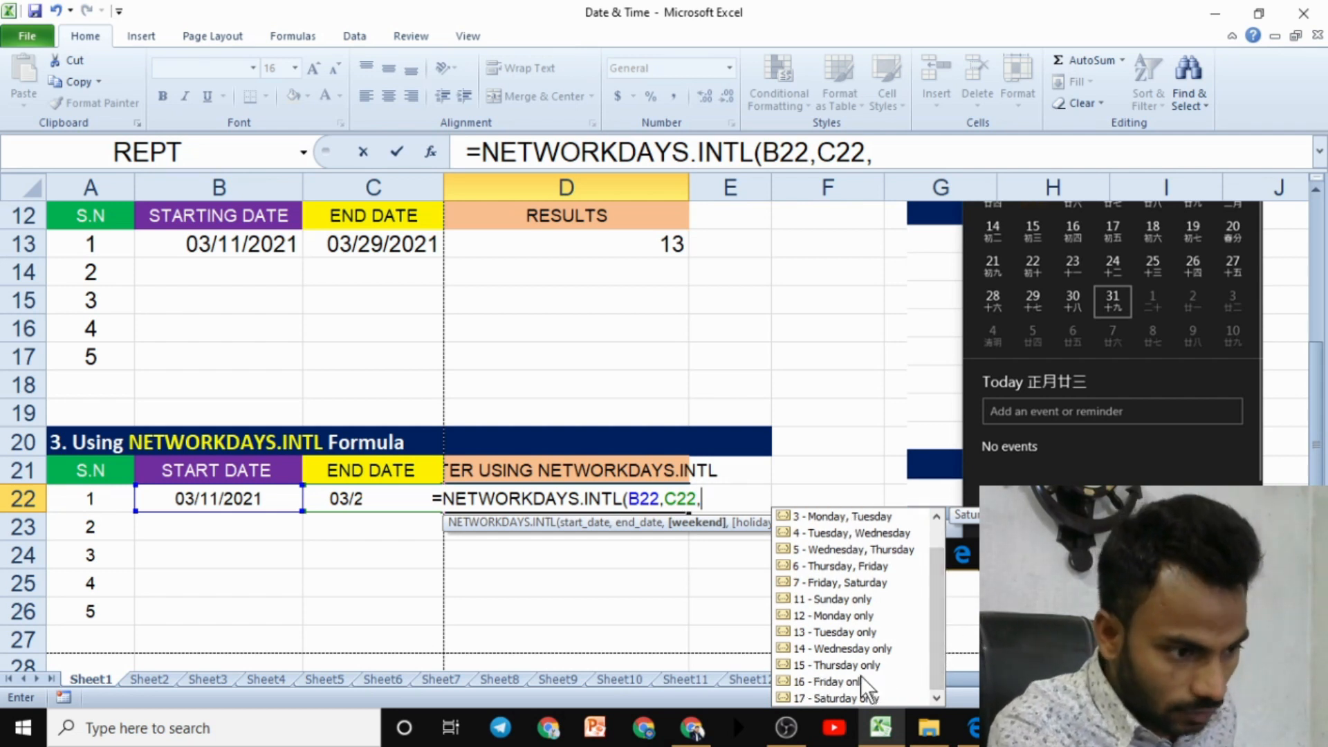
{"action": "left_click", "coordinate": [841, 600]}
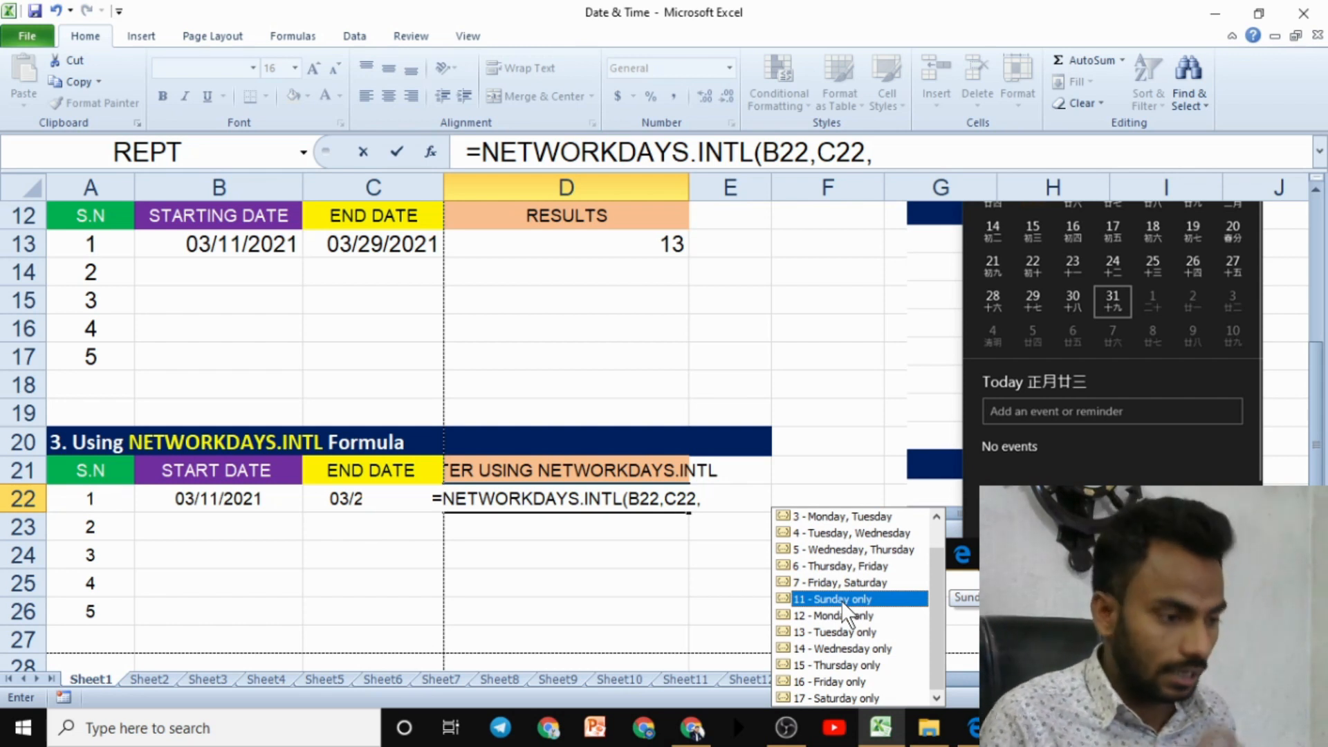
{"action": "double_click", "coordinate": [841, 600]}
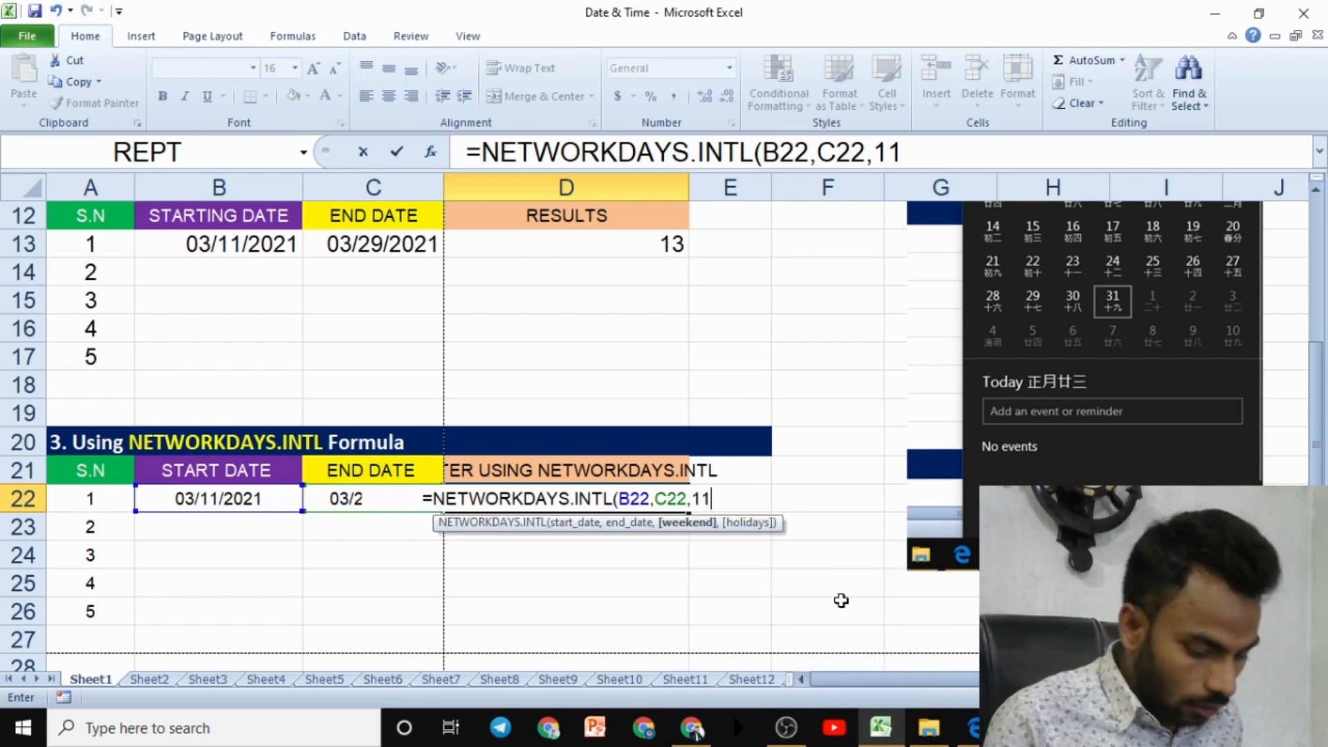
{"action": "type", "text": ")"}
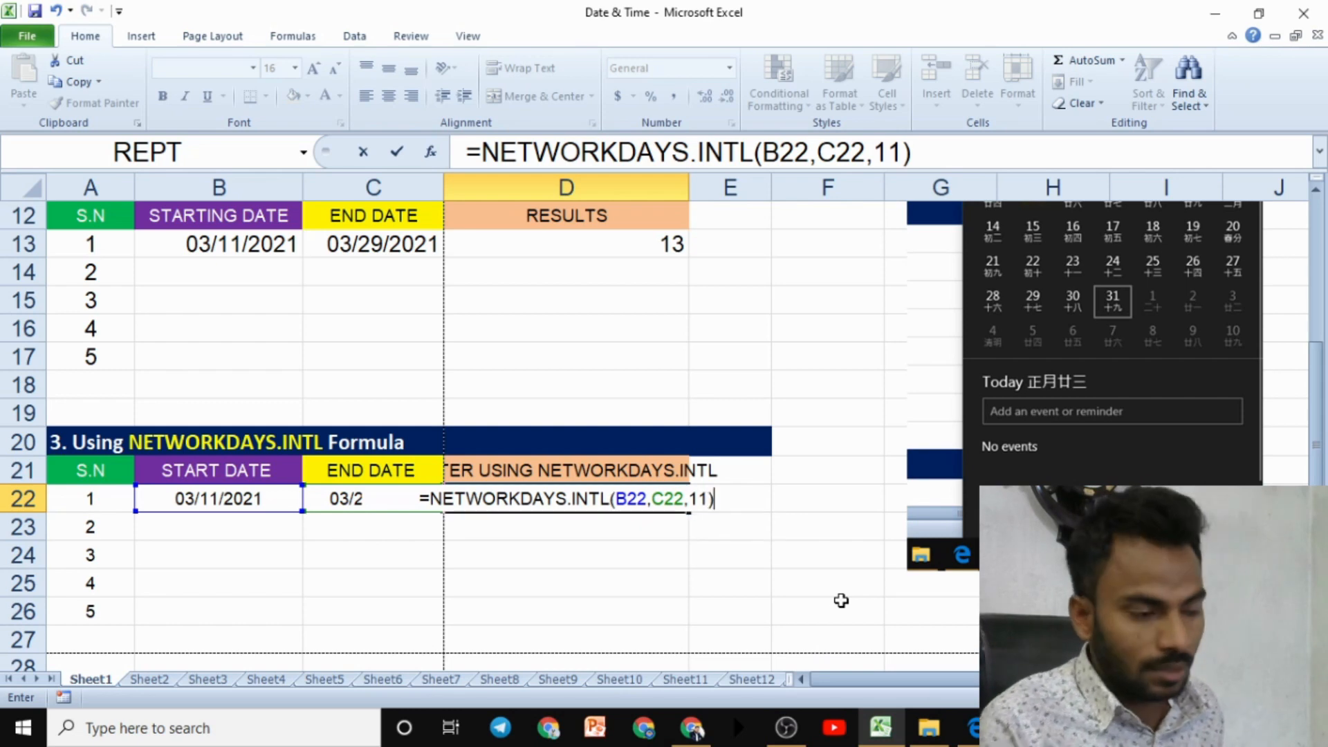
{"action": "key", "text": "Return"}
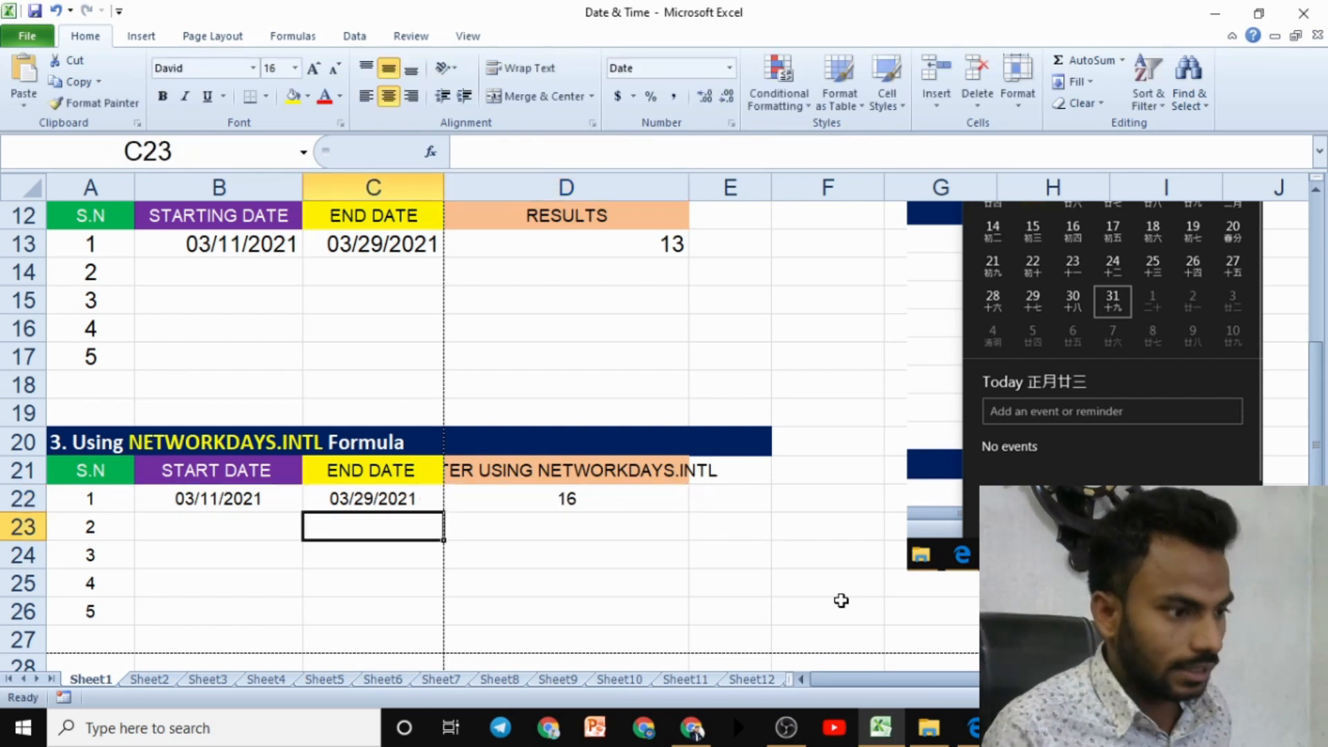
Select the result in D22 and move the calendar picture down alongside the NETWORKDAYS.INTL table.
{"action": "left_click", "coordinate": [591, 500]}
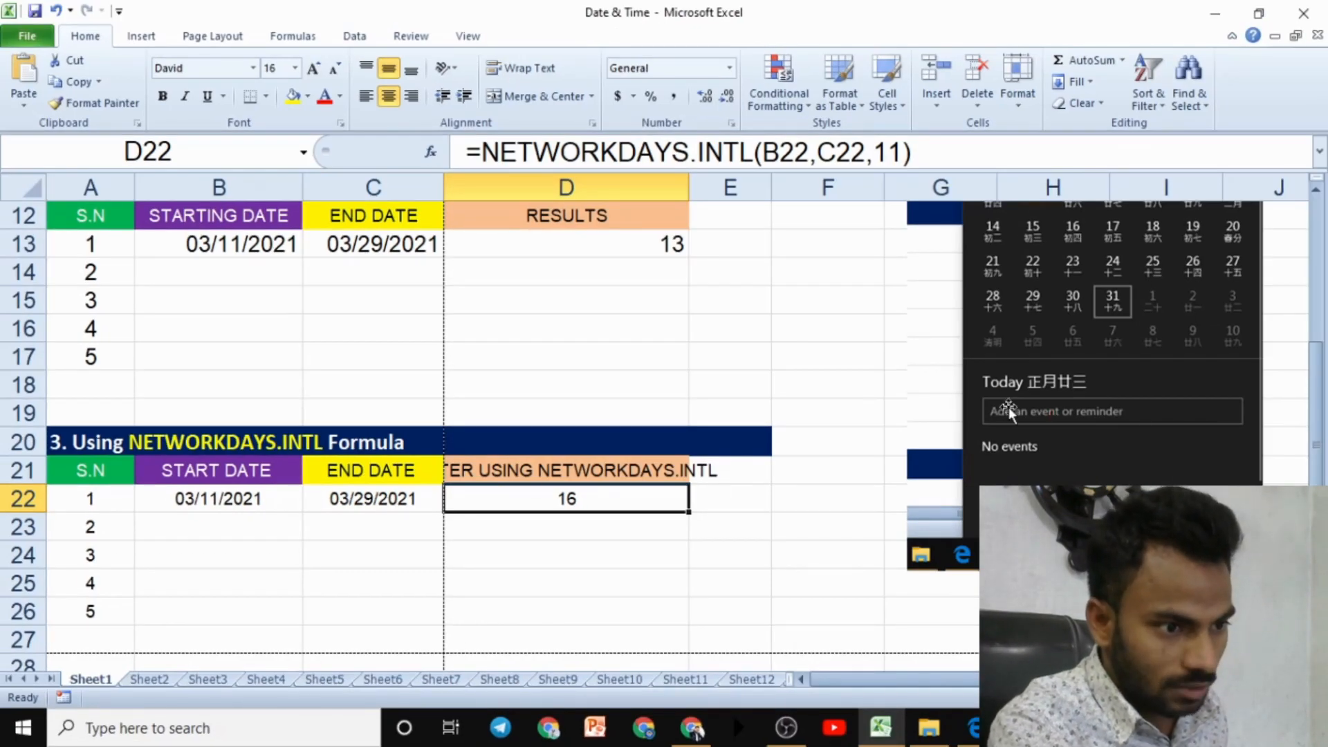
{"action": "left_click_drag", "start_coordinate": [1006, 409], "coordinate": [1023, 470]}
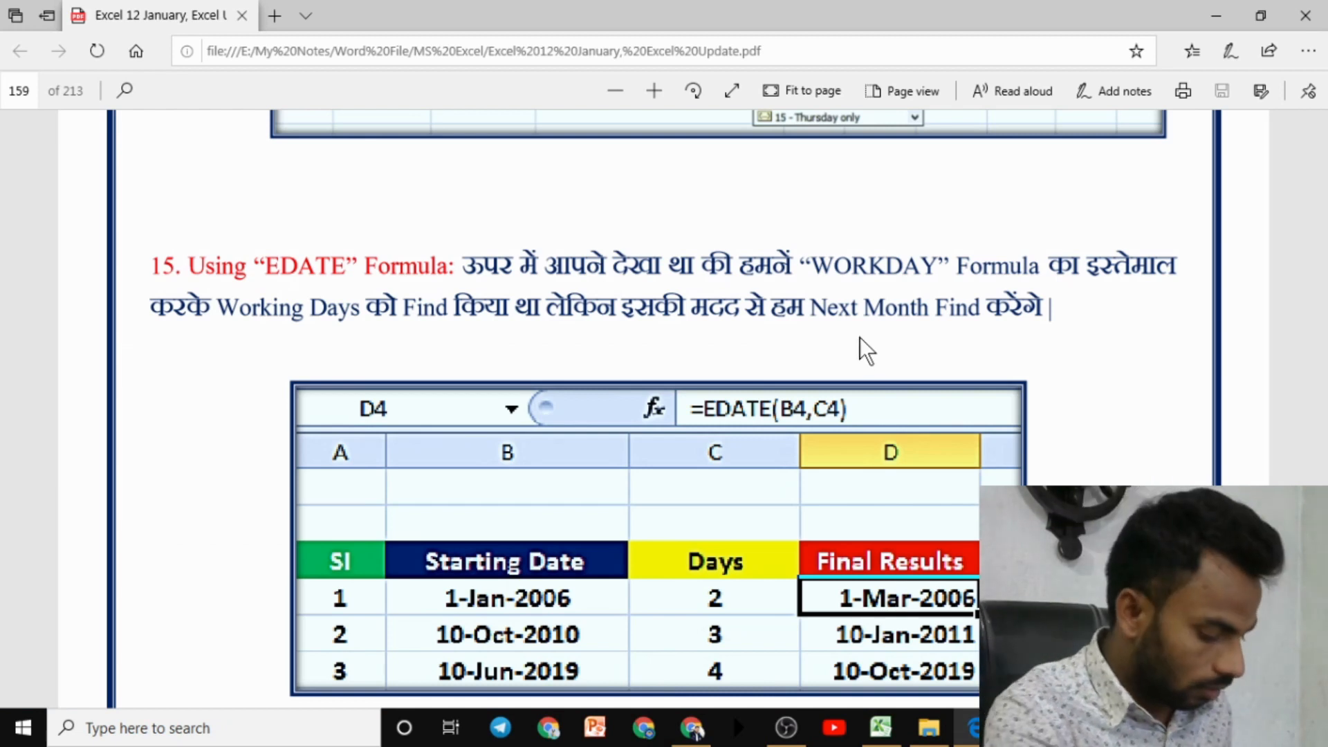
Examine the EDATE example in the PDF notes, marking the formula name, dates, Days column and results in red, and clear the marks.
{"action": "mouse_move", "coordinate": [242, 237]}
{"action": "left_mouse_down"}
{"action": "mouse_move", "coordinate": [300, 223]}
{"action": "mouse_move", "coordinate": [440, 232]}
{"action": "mouse_move", "coordinate": [408, 283]}
{"action": "mouse_move", "coordinate": [276, 296]}
{"action": "mouse_move", "coordinate": [242, 262]}
{"action": "mouse_move", "coordinate": [287, 220]}
{"action": "mouse_move", "coordinate": [358, 228]}
{"action": "left_mouse_up"}
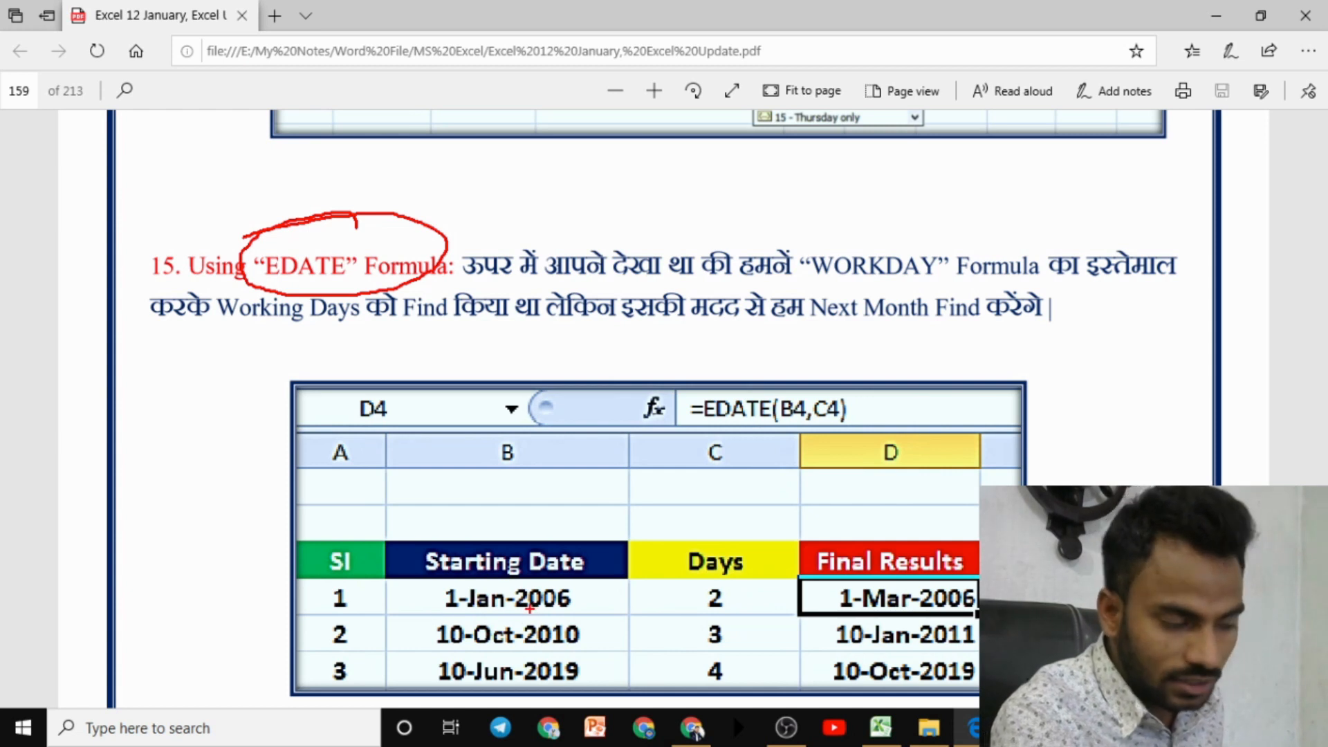
{"action": "left_click_drag", "start_coordinate": [529, 608], "coordinate": [554, 602]}
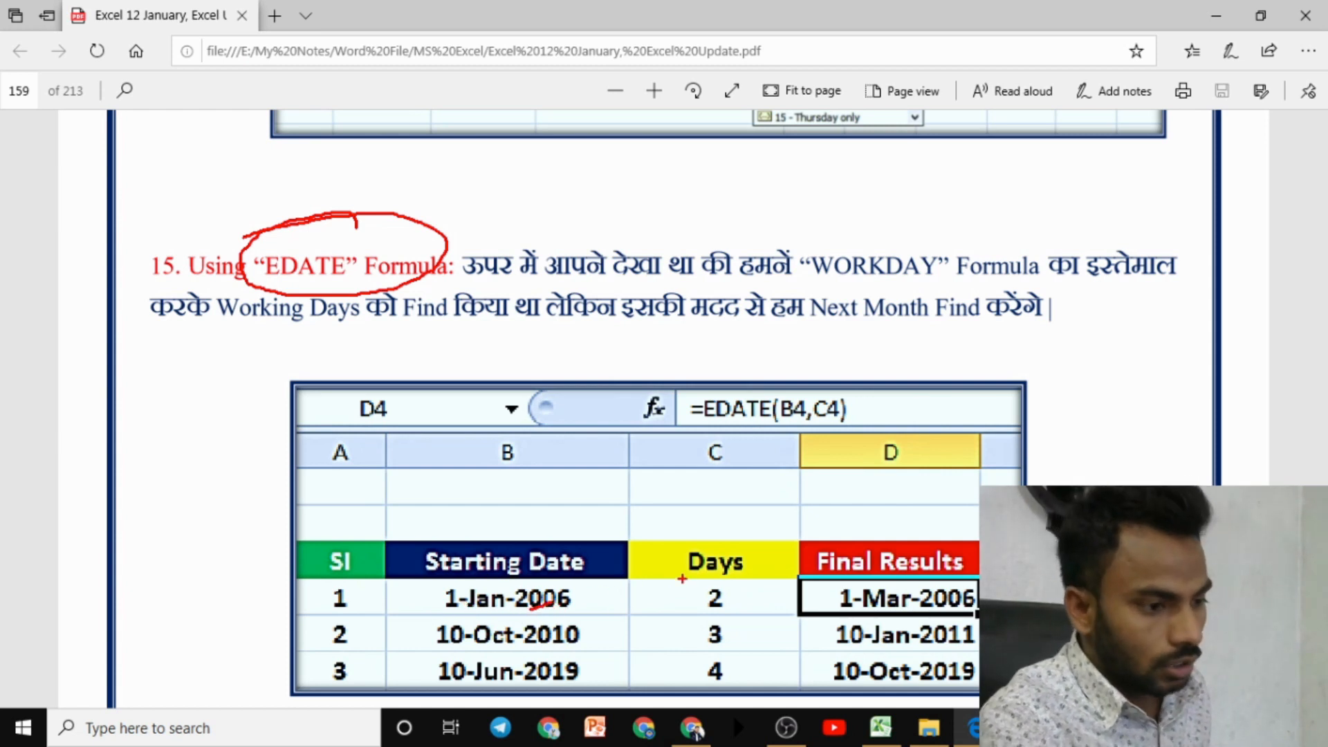
{"action": "mouse_move", "coordinate": [738, 529]}
{"action": "left_mouse_down"}
{"action": "mouse_move", "coordinate": [657, 559]}
{"action": "mouse_move", "coordinate": [752, 574]}
{"action": "mouse_move", "coordinate": [713, 534]}
{"action": "left_mouse_up"}
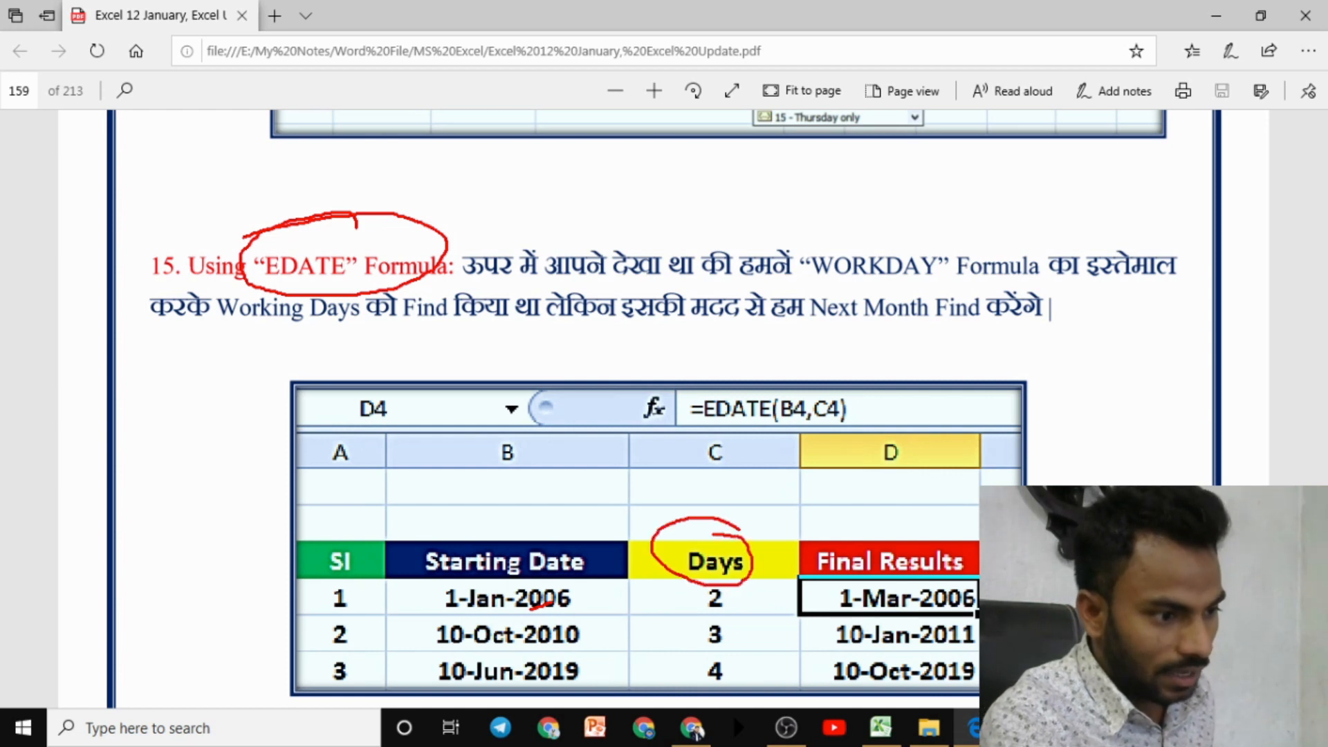
{"action": "mouse_move", "coordinate": [761, 477]}
{"action": "left_mouse_down"}
{"action": "mouse_move", "coordinate": [778, 513]}
{"action": "mouse_move", "coordinate": [826, 518]}
{"action": "left_mouse_up"}
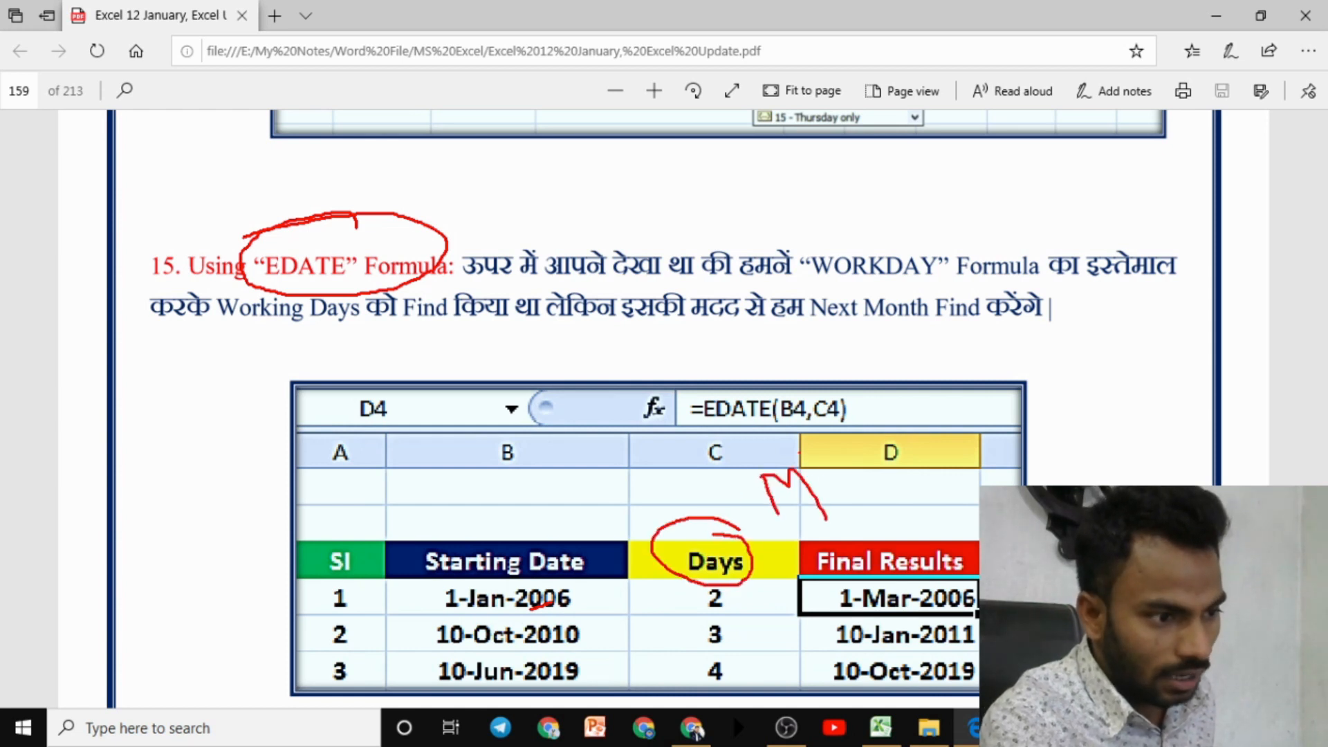
{"action": "left_click_drag", "start_coordinate": [800, 451], "coordinate": [761, 478]}
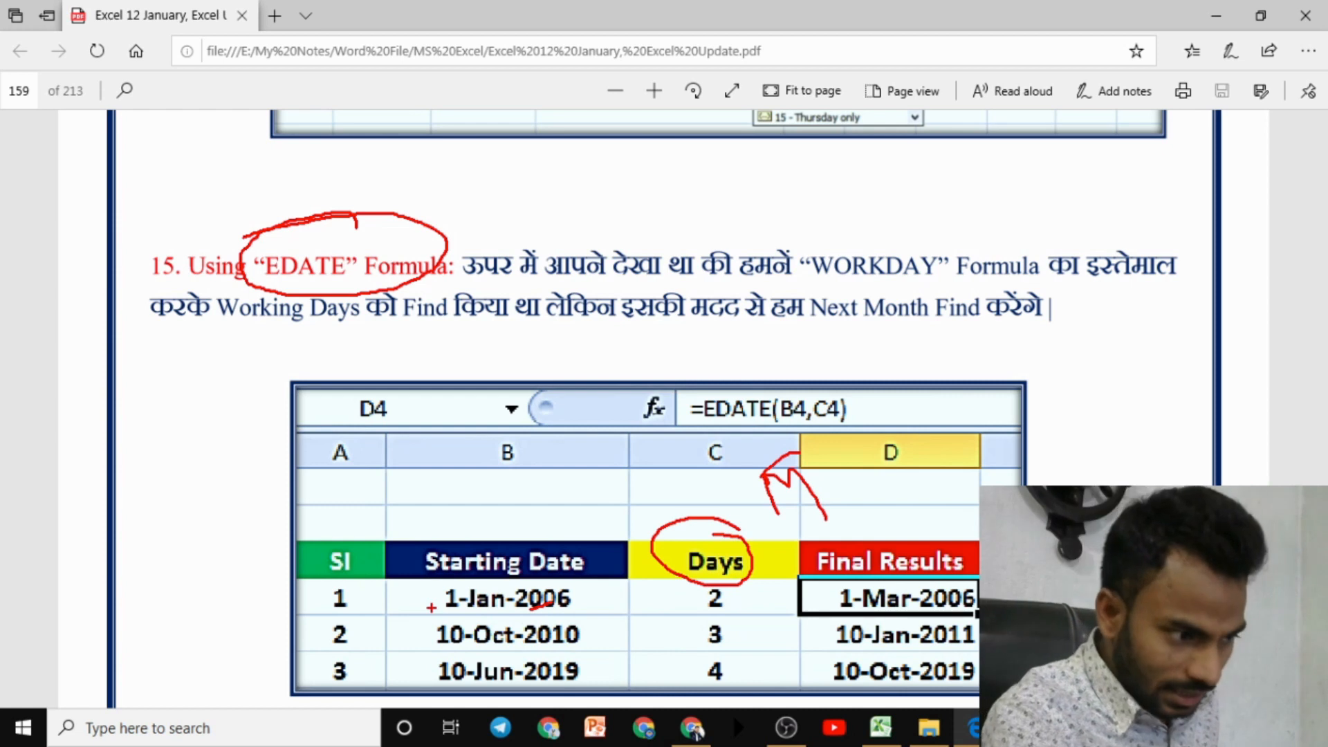
{"action": "left_click_drag", "start_coordinate": [686, 609], "coordinate": [719, 599]}
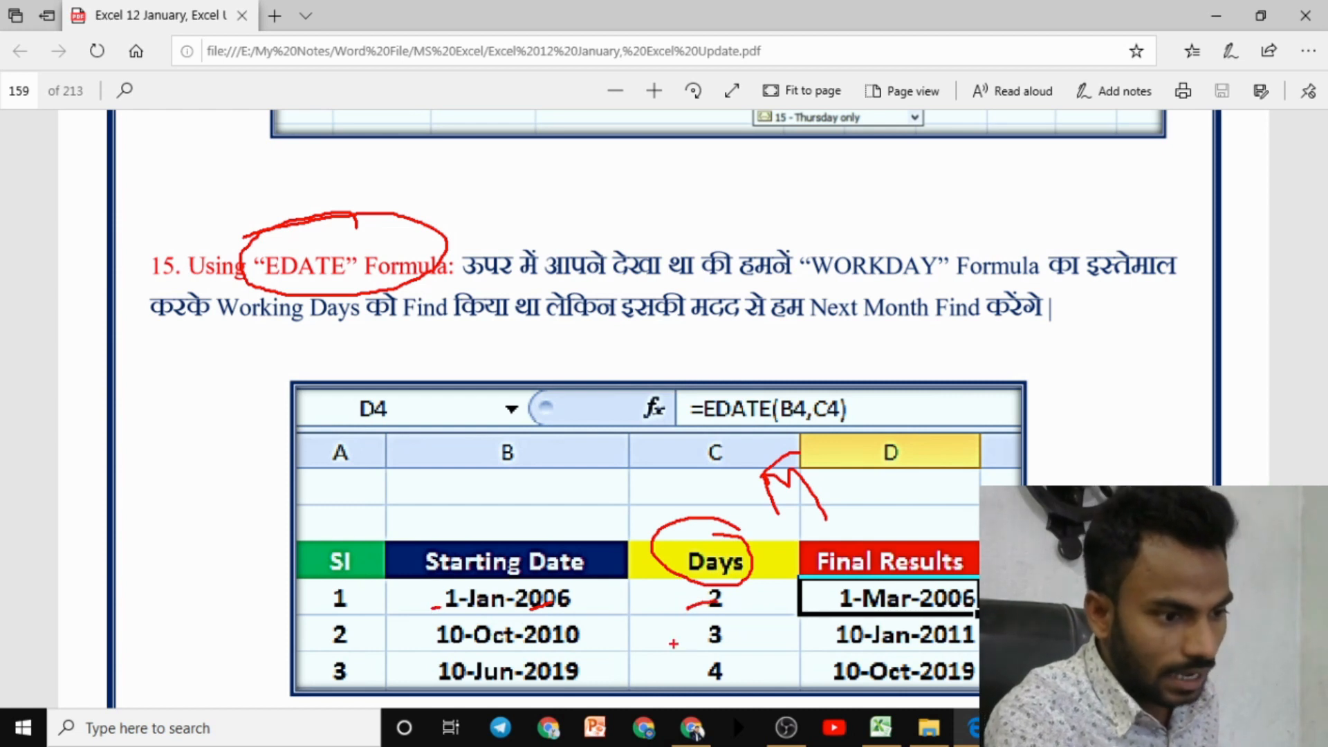
{"action": "left_click_drag", "start_coordinate": [848, 597], "coordinate": [872, 594]}
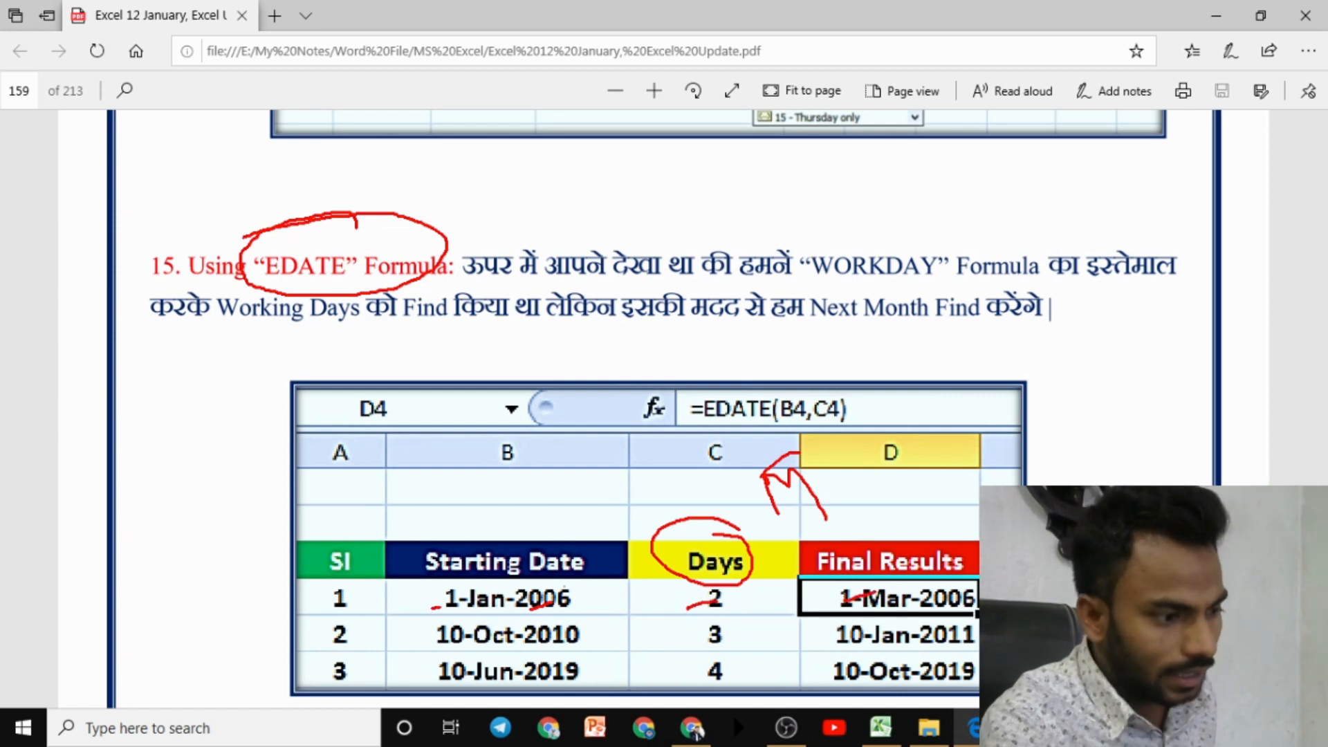
{"action": "left_click_drag", "start_coordinate": [468, 608], "coordinate": [491, 602]}
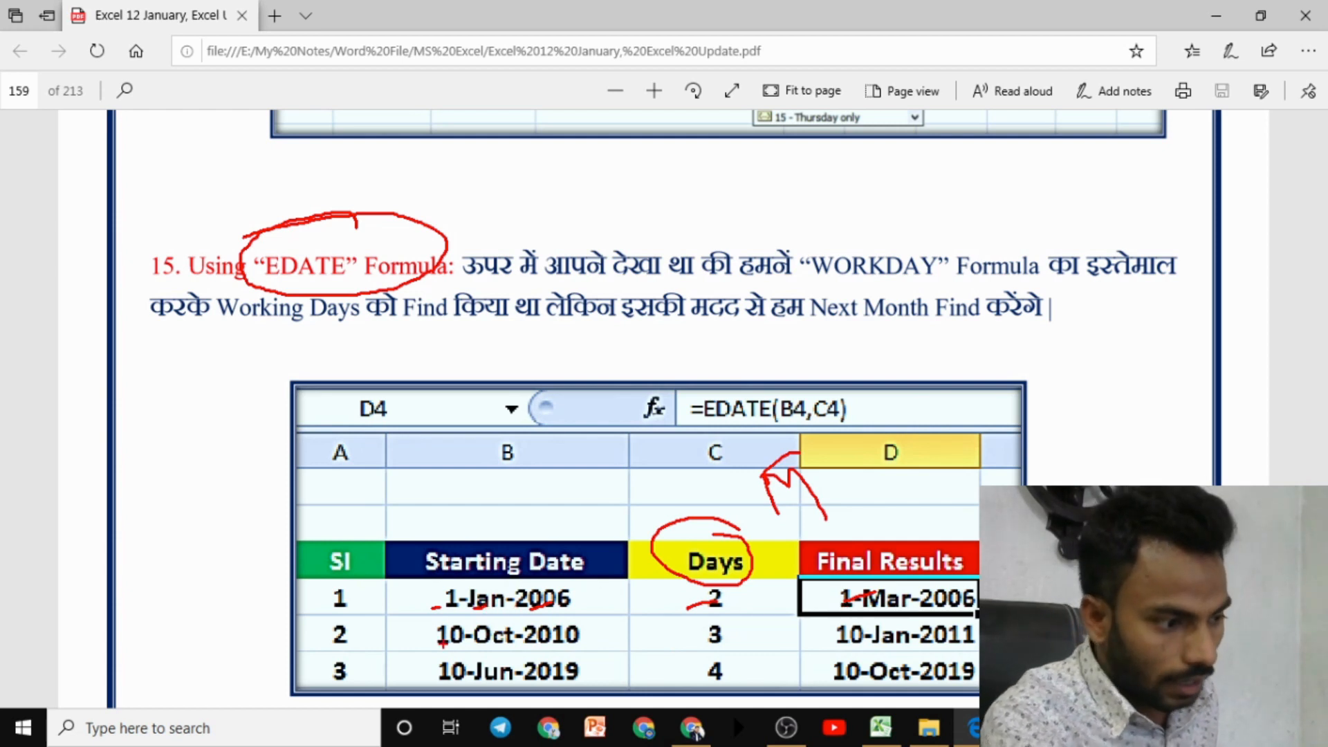
{"action": "left_click_drag", "start_coordinate": [441, 643], "coordinate": [479, 636]}
{"action": "left_click_drag", "start_coordinate": [652, 641], "coordinate": [686, 634]}
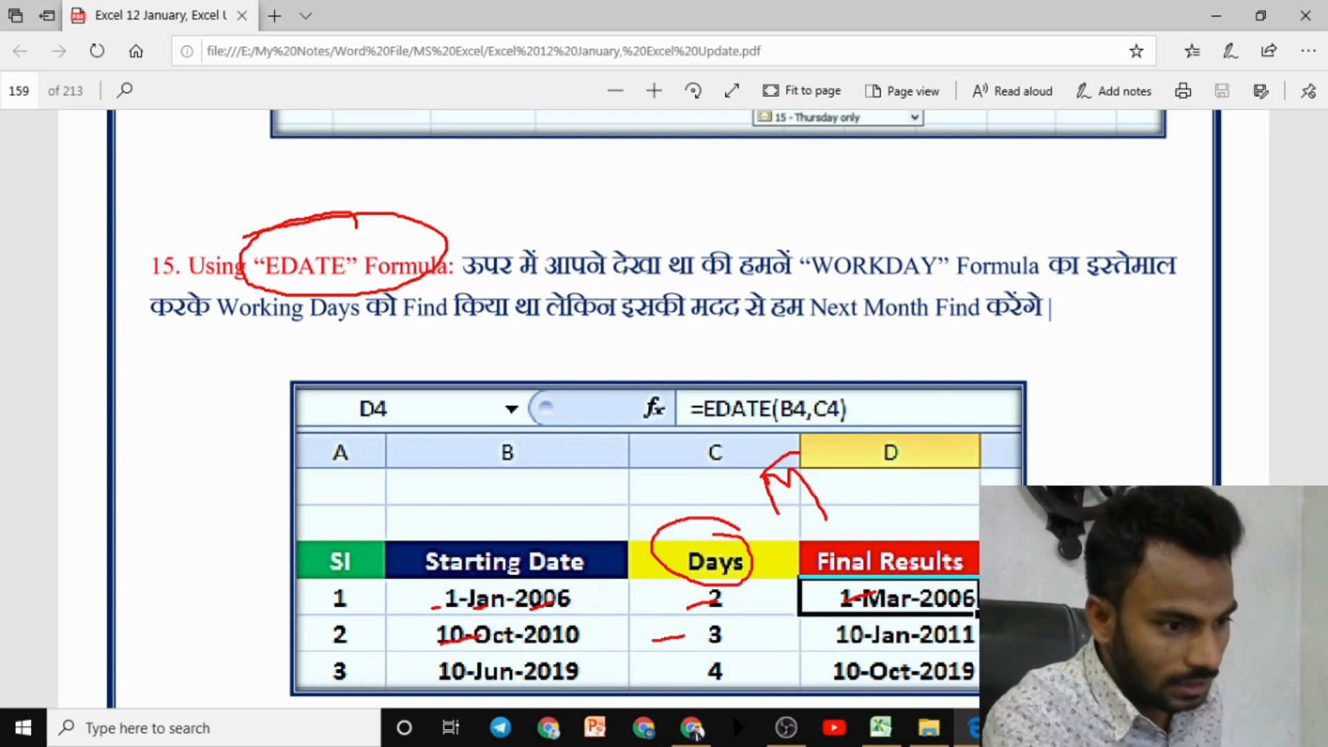
{"action": "left_click_drag", "start_coordinate": [865, 642], "coordinate": [909, 641]}
{"action": "key", "text": "Escape"}
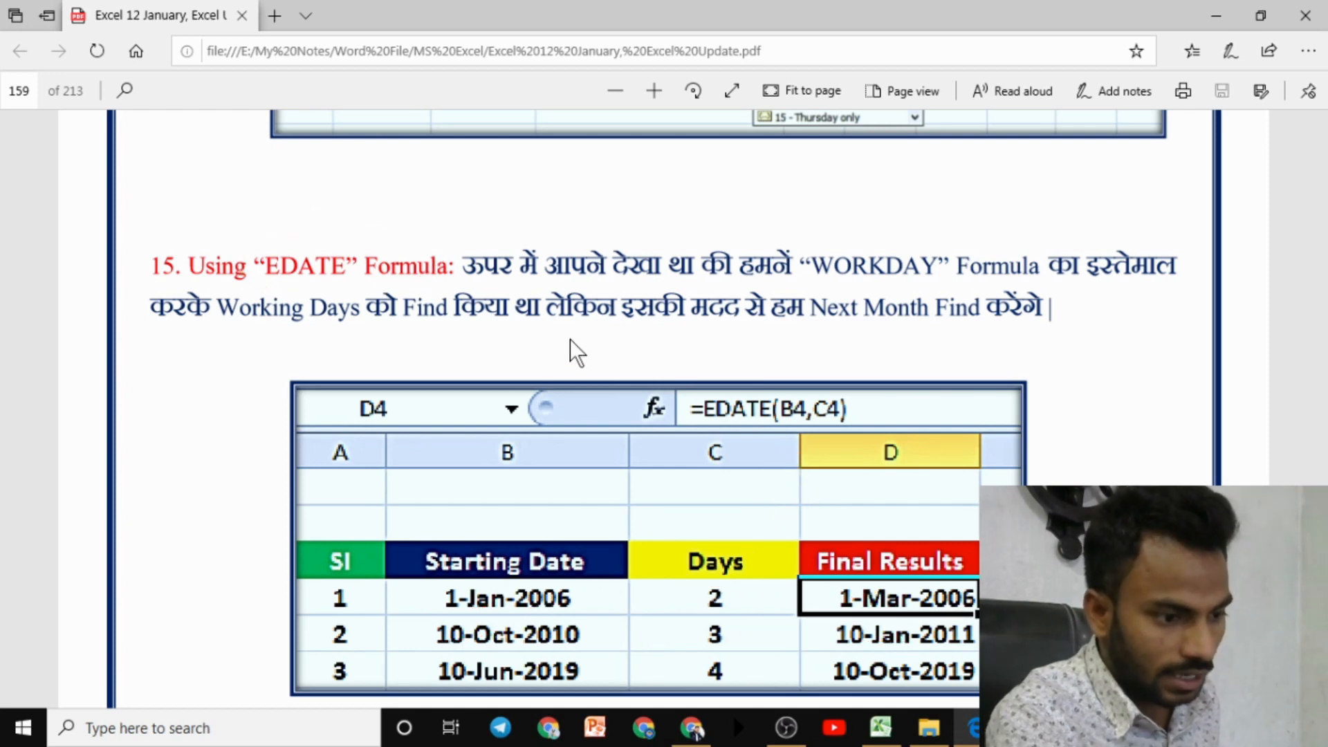
Switch to the Date & Time workbook in Excel and delete the existing final result in D31 of the EDATE table.
{"action": "left_click", "coordinate": [880, 728]}
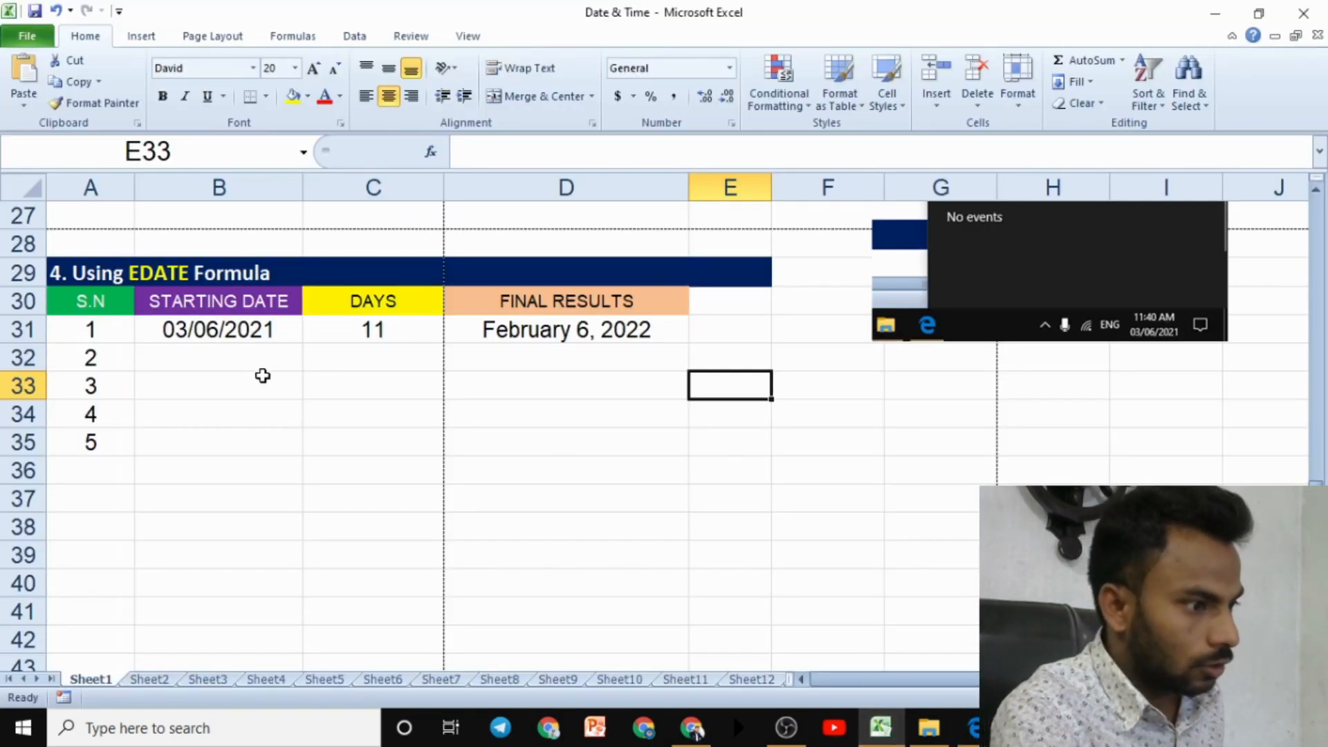
{"action": "left_click", "coordinate": [539, 334]}
{"action": "key", "text": "Delete"}
{"action": "scroll", "coordinate": [515, 353], "scroll_direction": "up", "scroll_amount": 2}
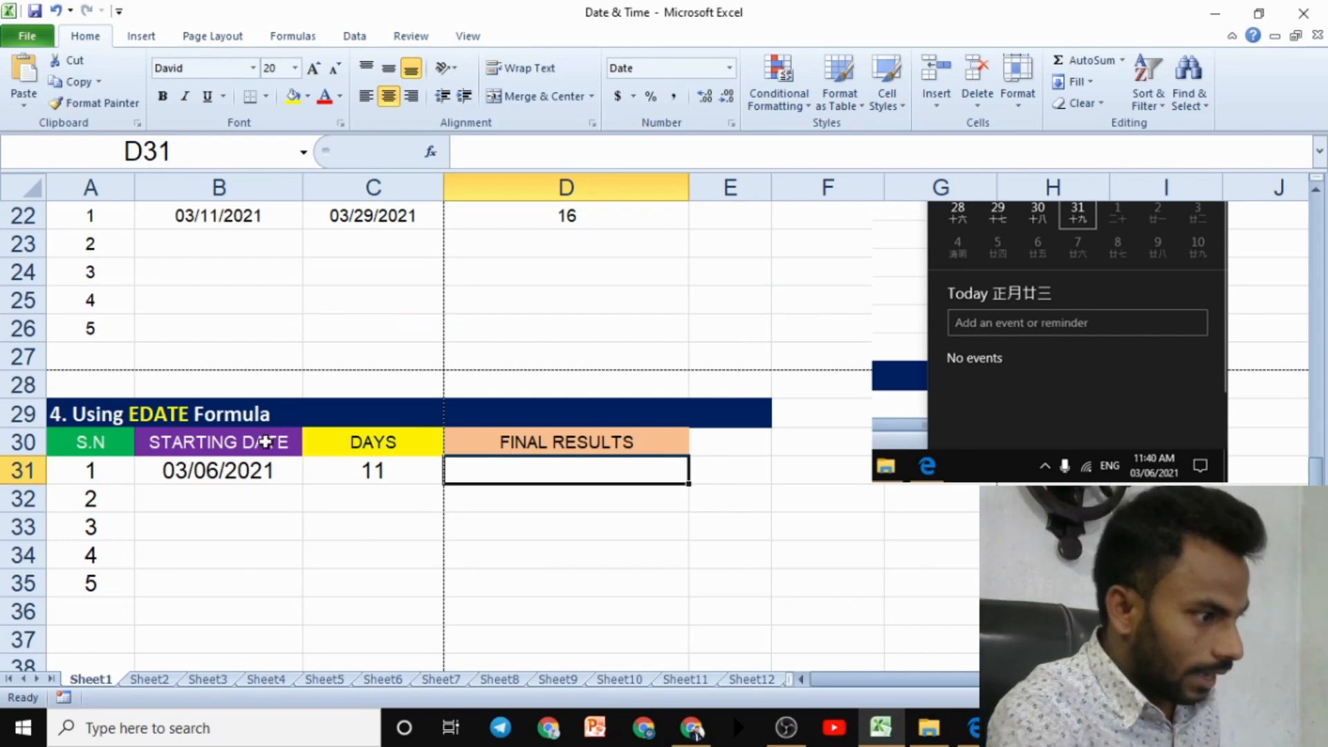
Rename the DAYS header in cell C30 of the EDATE table to MONTHS.
{"action": "left_click", "coordinate": [232, 468]}
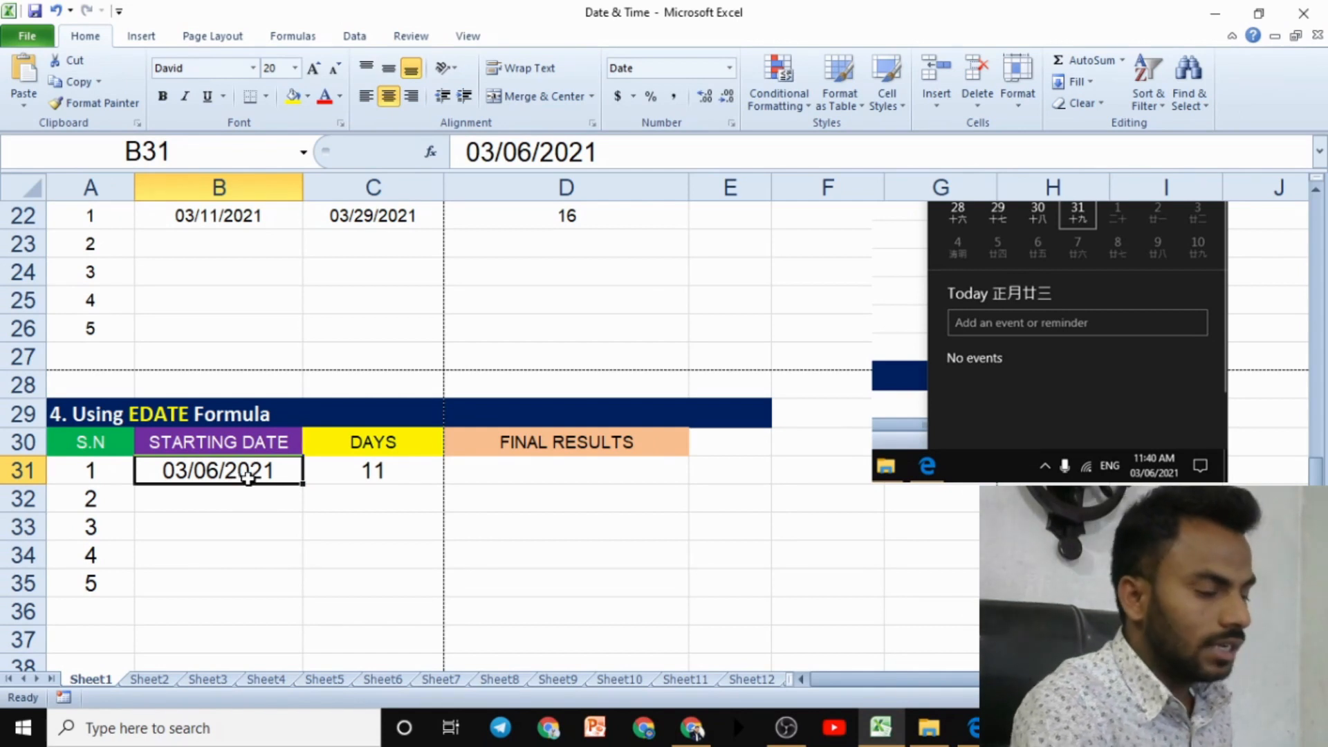
{"action": "left_click", "coordinate": [391, 469]}
{"action": "left_click", "coordinate": [383, 430]}
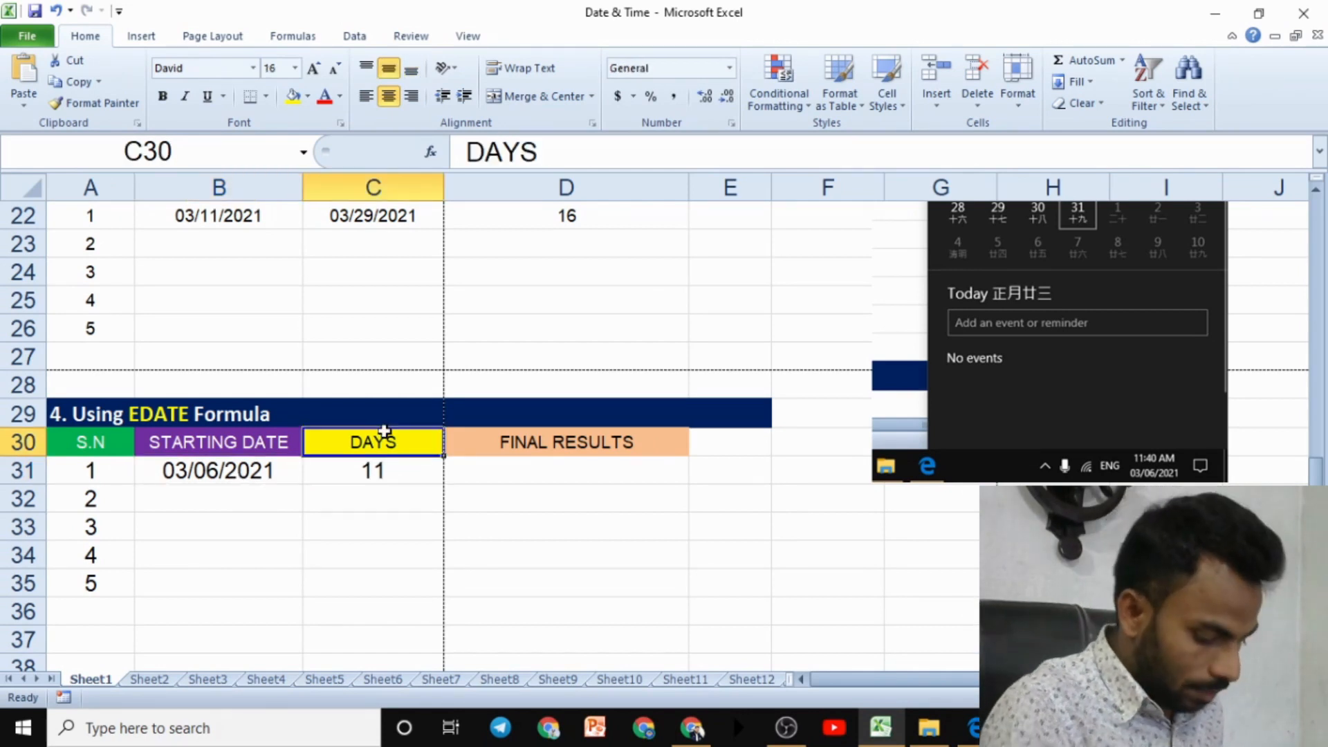
{"action": "type", "text": "MONTHS"}
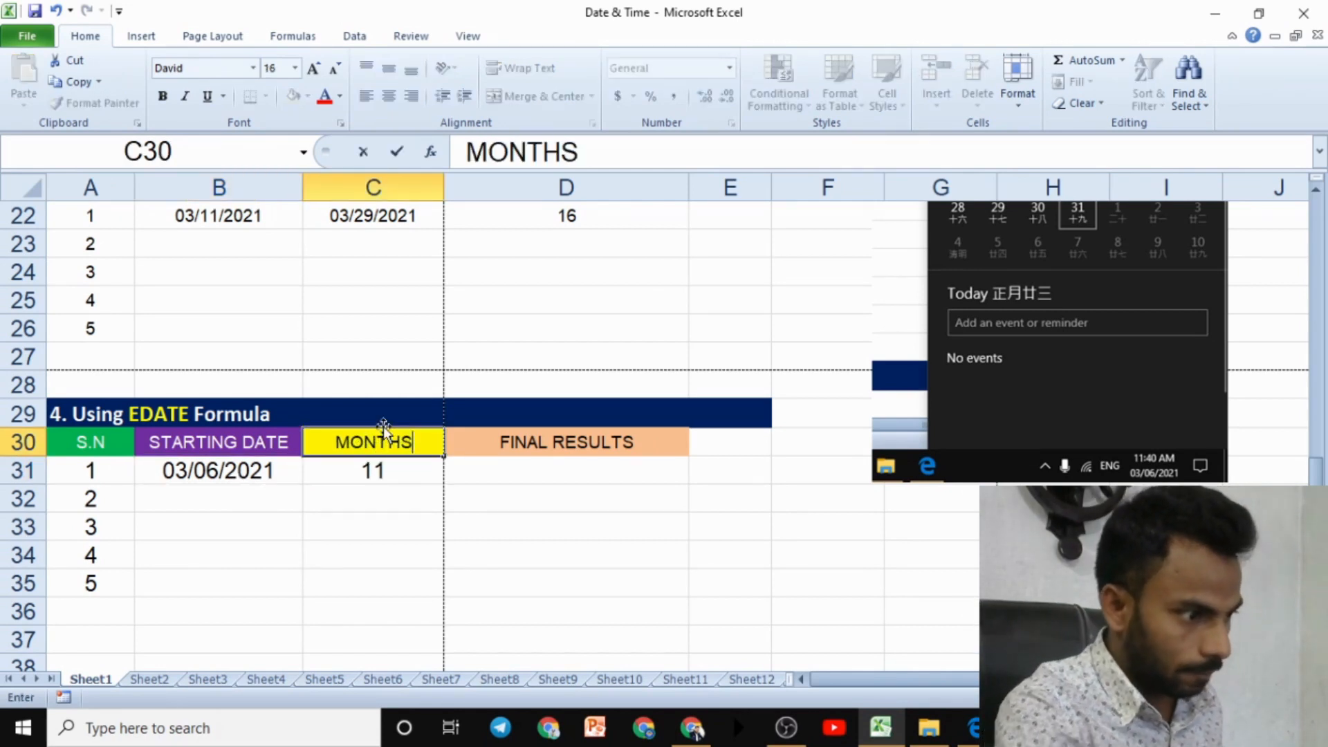
{"action": "left_click", "coordinate": [453, 498]}
Enter =EDATE(B31,C31) in cell D31 to calculate the final date from the starting date and months.
{"action": "left_click", "coordinate": [384, 473]}
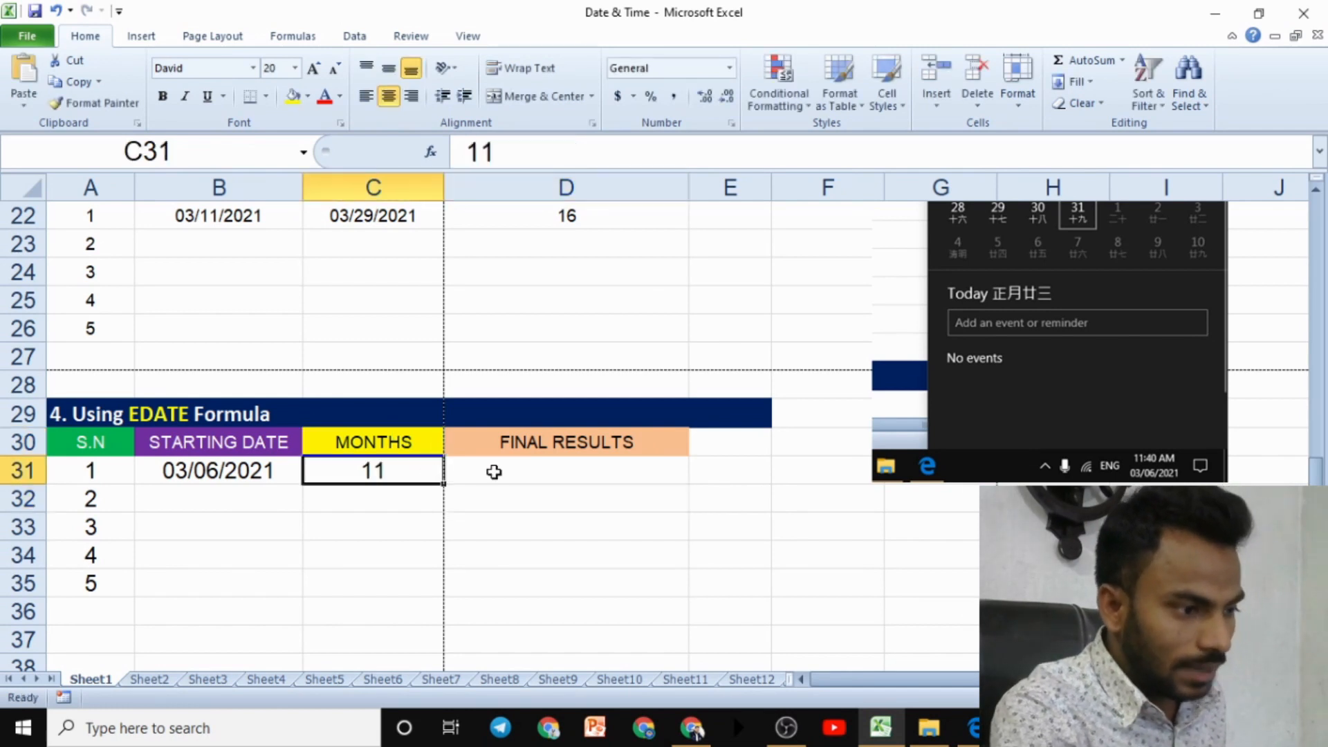
{"action": "left_click", "coordinate": [522, 471]}
{"action": "type", "text": "="}
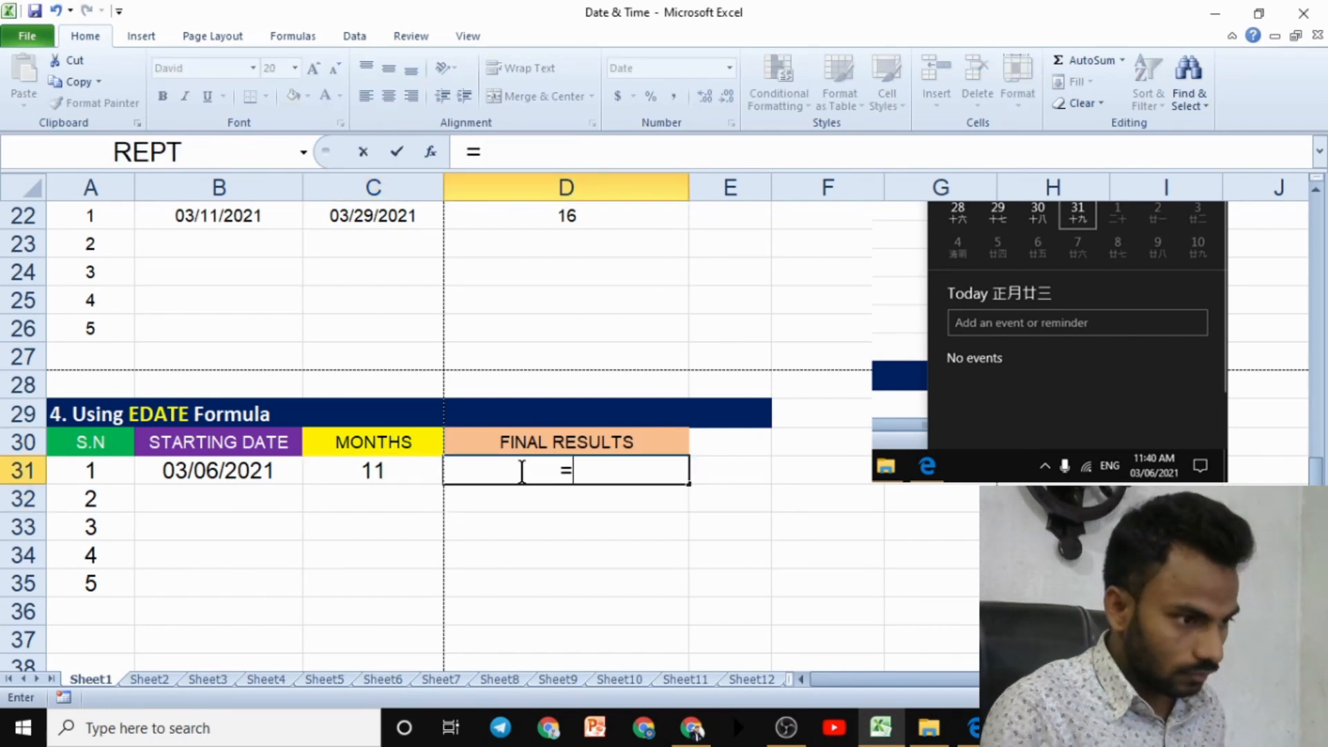
{"action": "type", "text": "ED"}
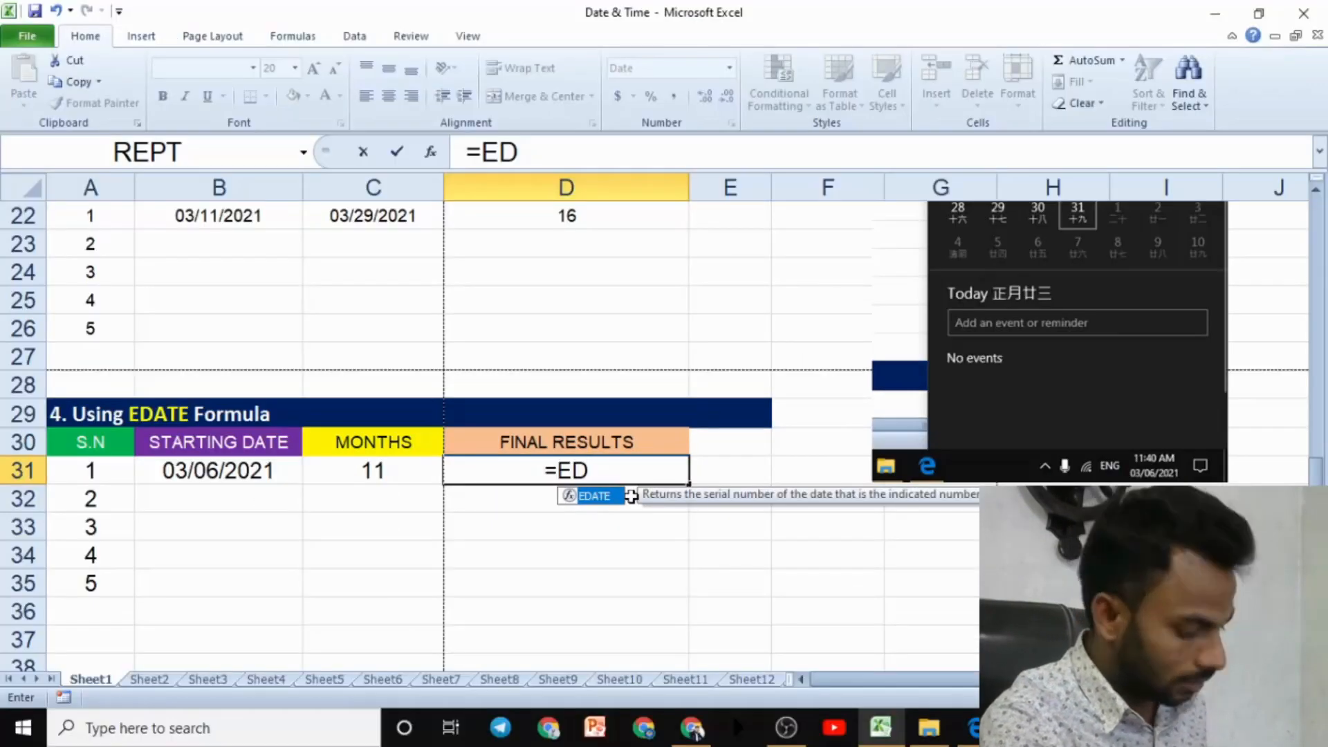
{"action": "double_click", "coordinate": [608, 495]}
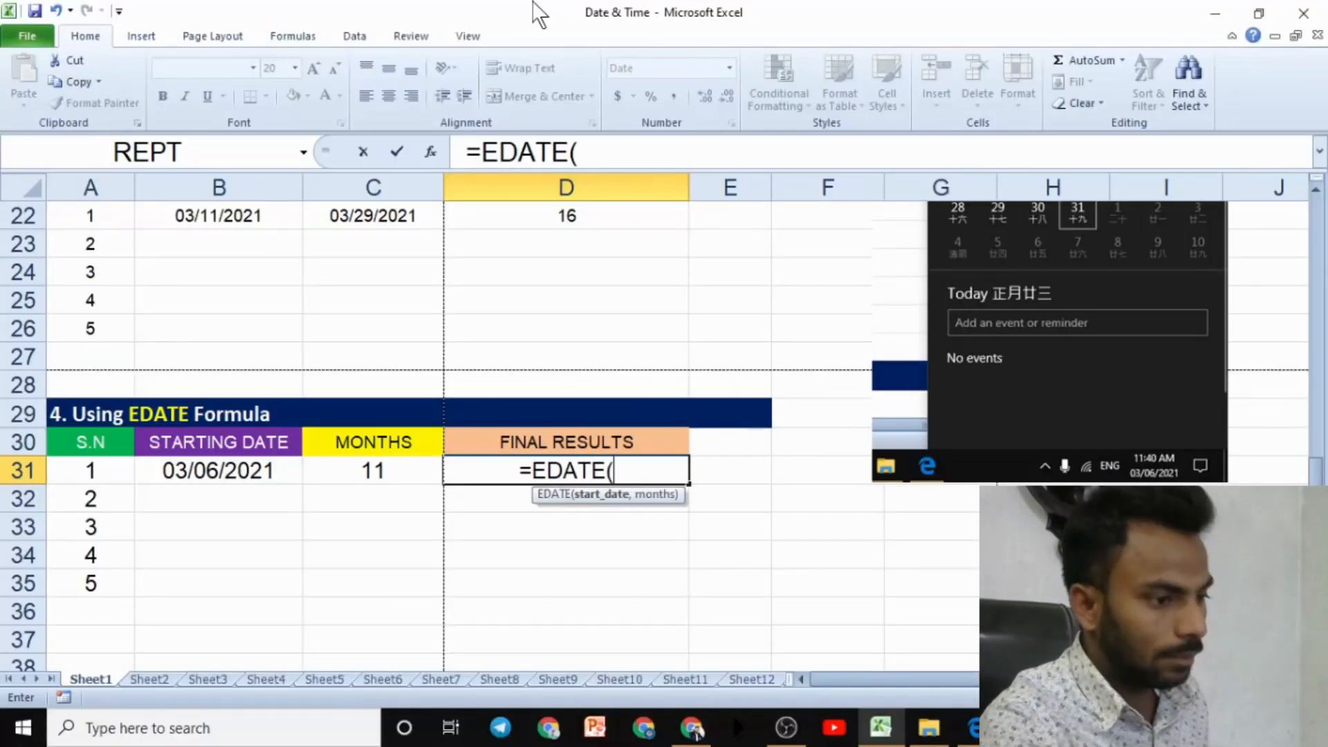
{"action": "left_click", "coordinate": [214, 477]}
{"action": "type", "text": ","}
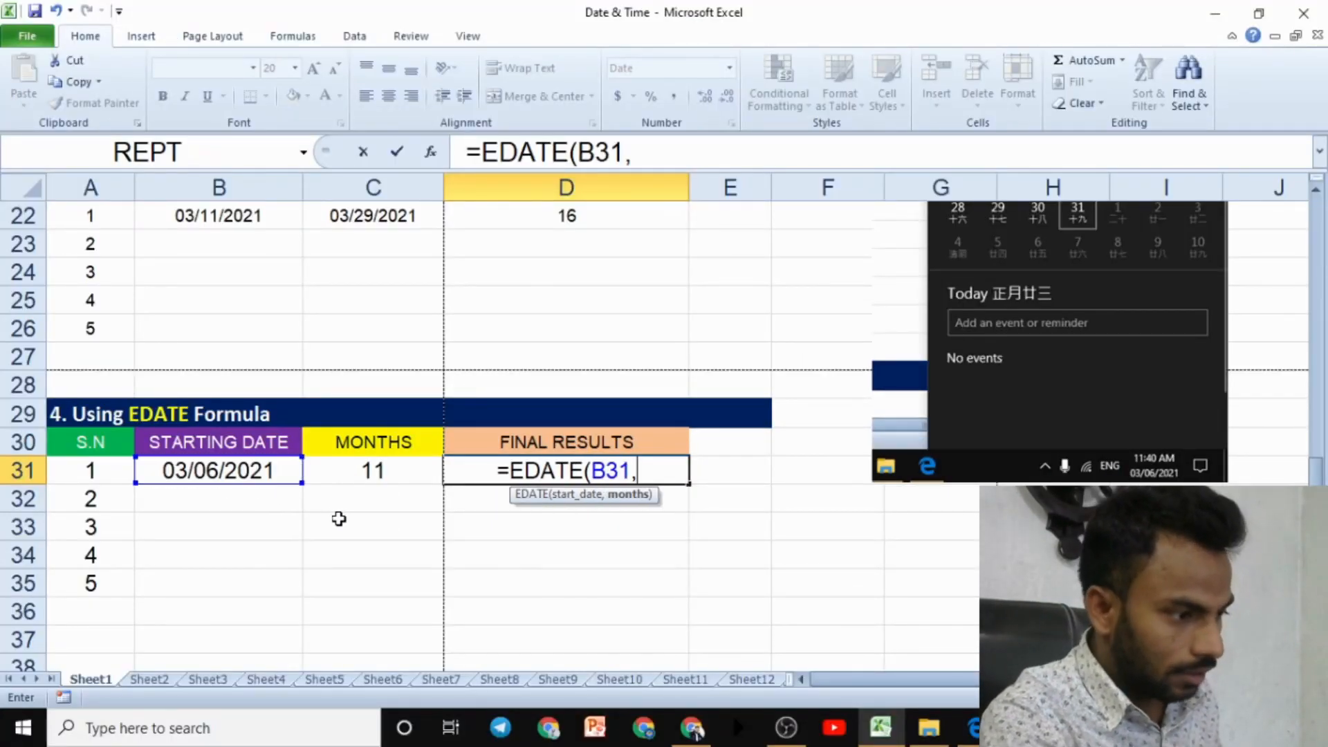
{"action": "left_click", "coordinate": [375, 472]}
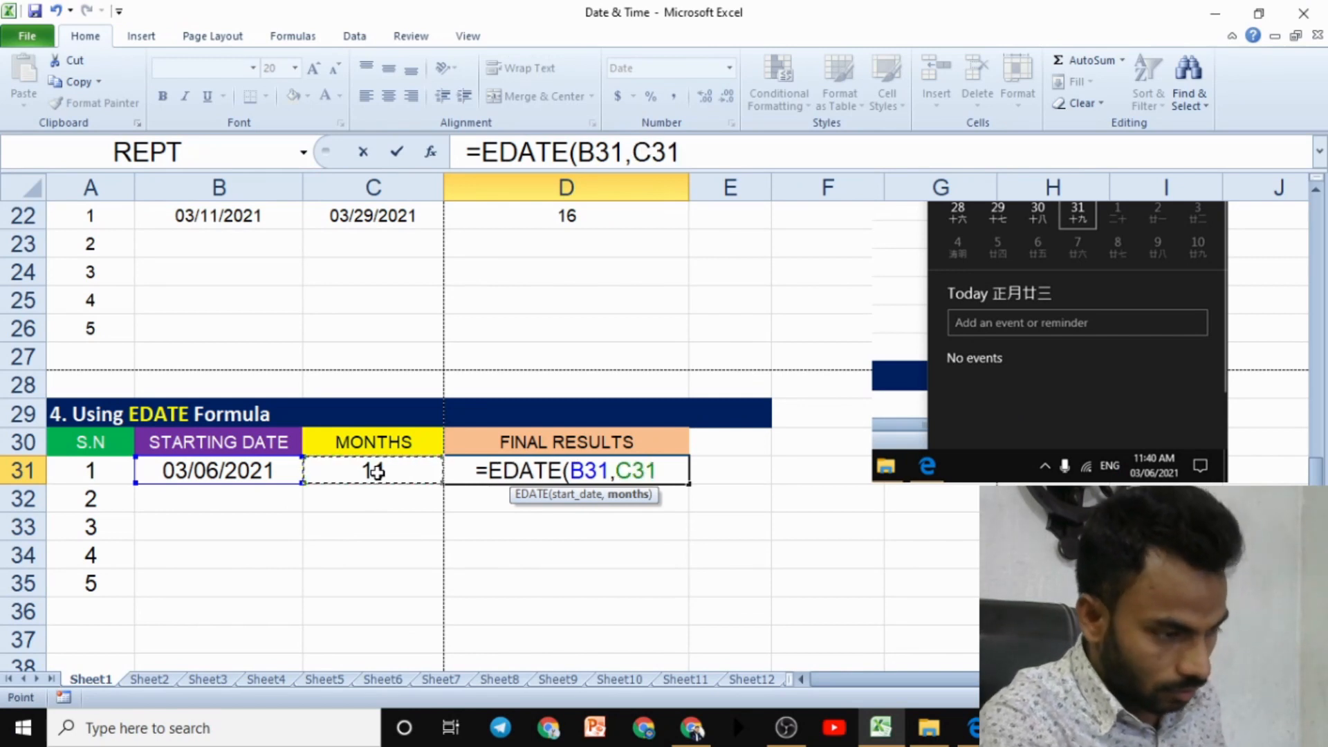
{"action": "type", "text": ")"}
{"action": "key", "text": "Return"}
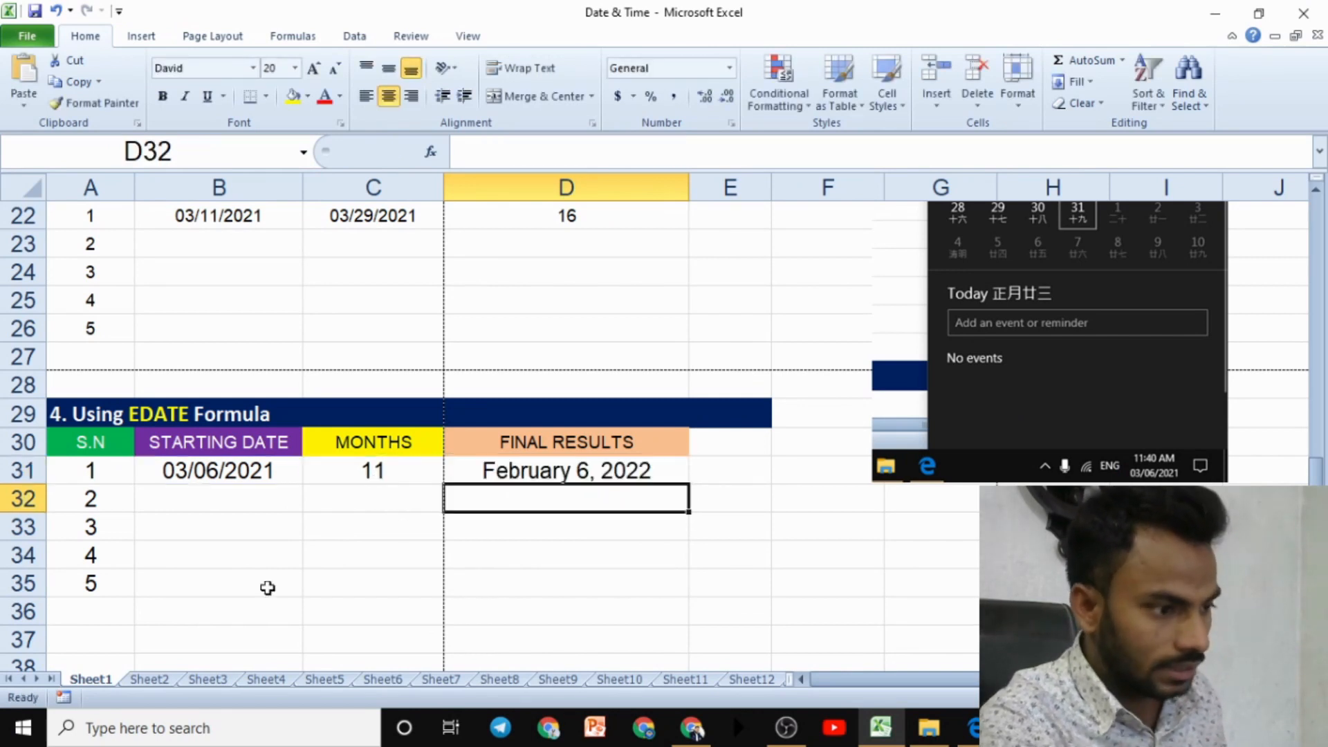
{"action": "left_click", "coordinate": [548, 474]}
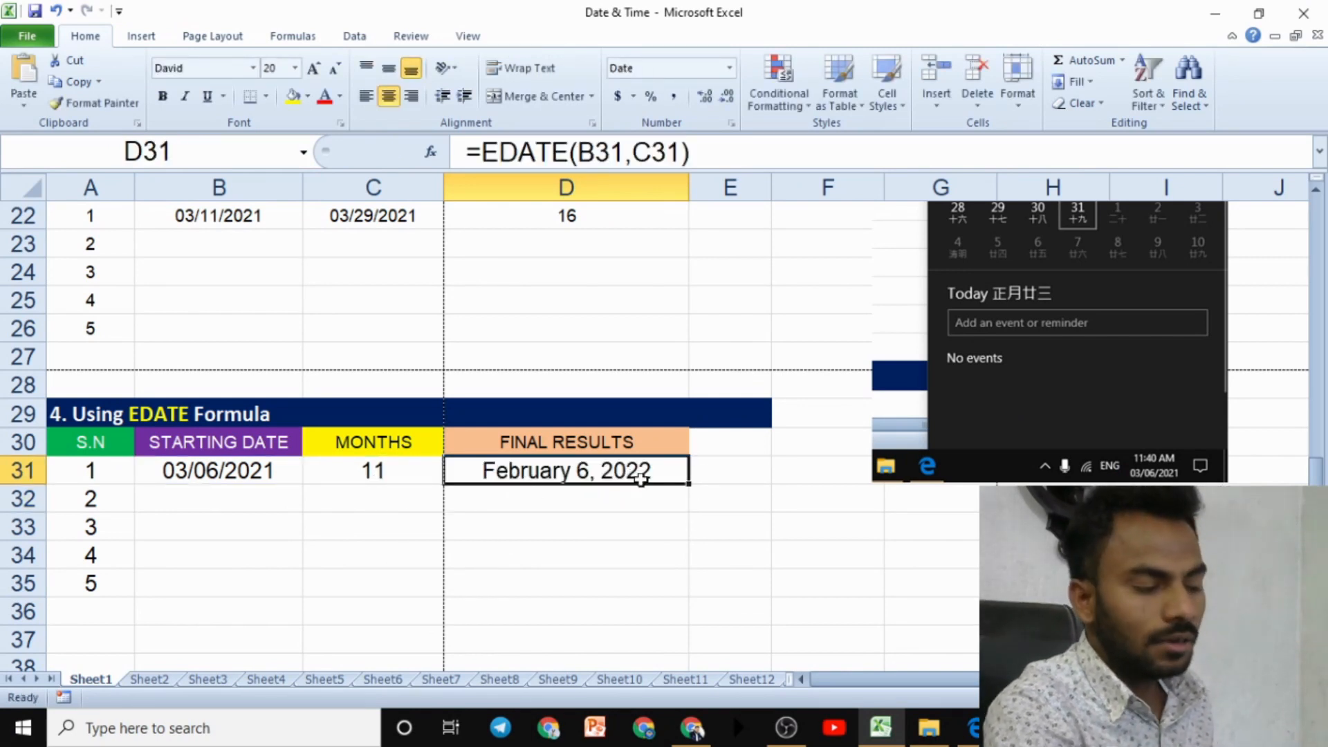